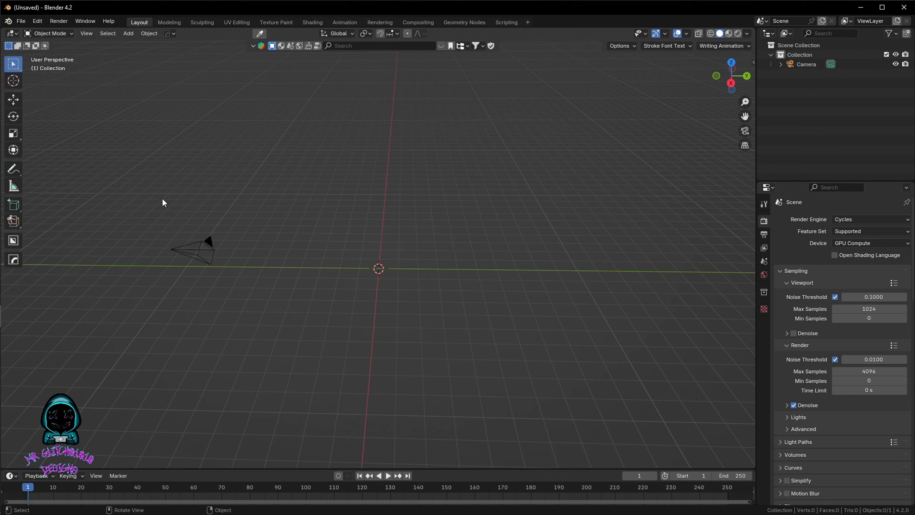
- Start a glTF 2.0 import and browse to the "horizon worlds vid assets" folder on drive E:
left_click(20, 22)
mouse_move(57, 156)
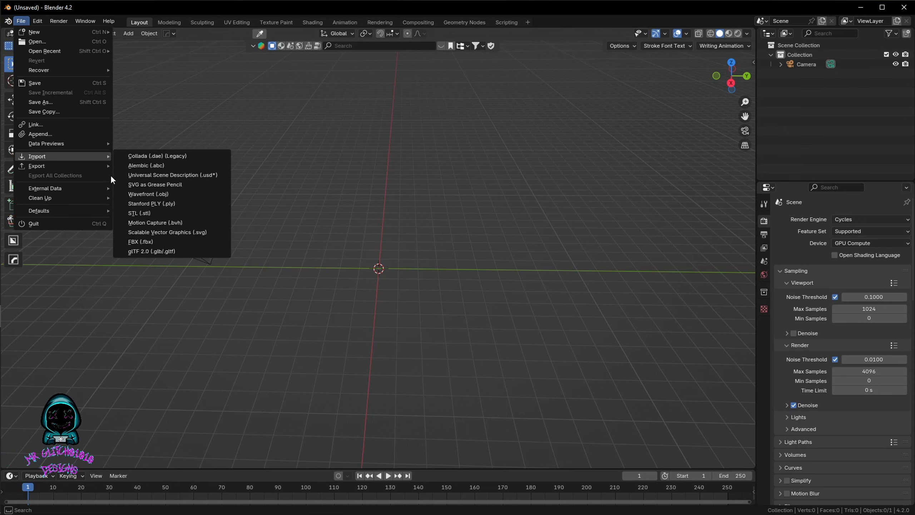
right_click(144, 203)
left_click(148, 250)
left_click(147, 249)
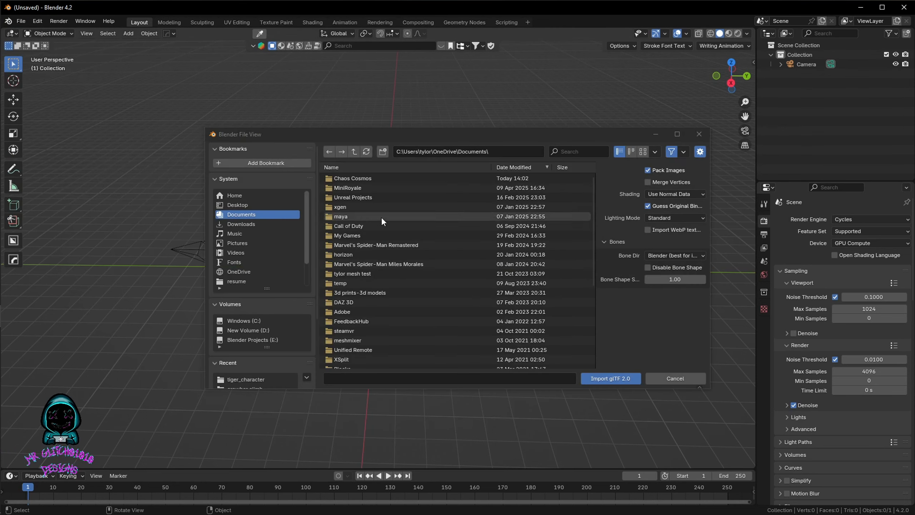
left_click(258, 339)
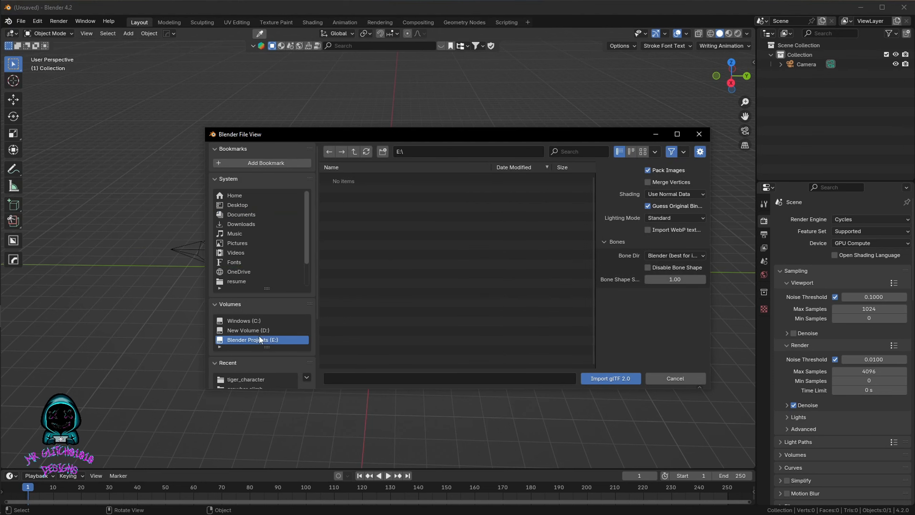
scroll(354, 233, "down", 8)
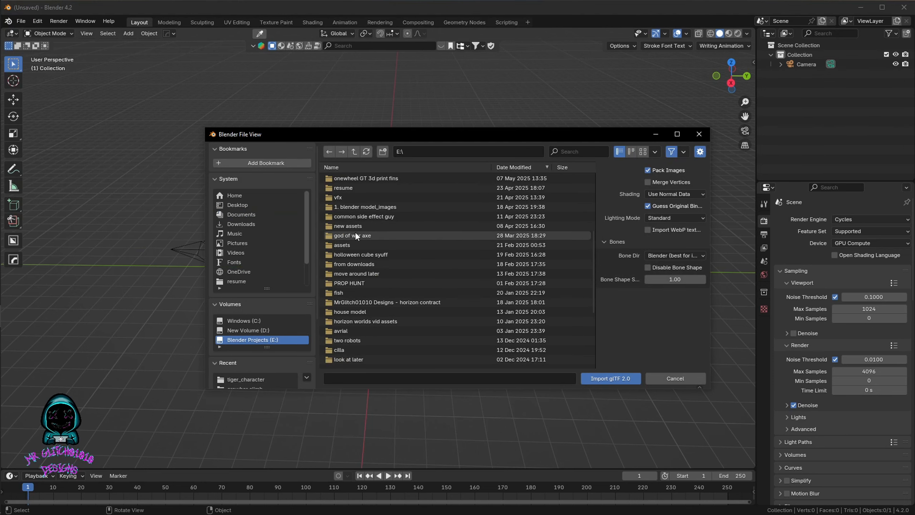
left_click(362, 299)
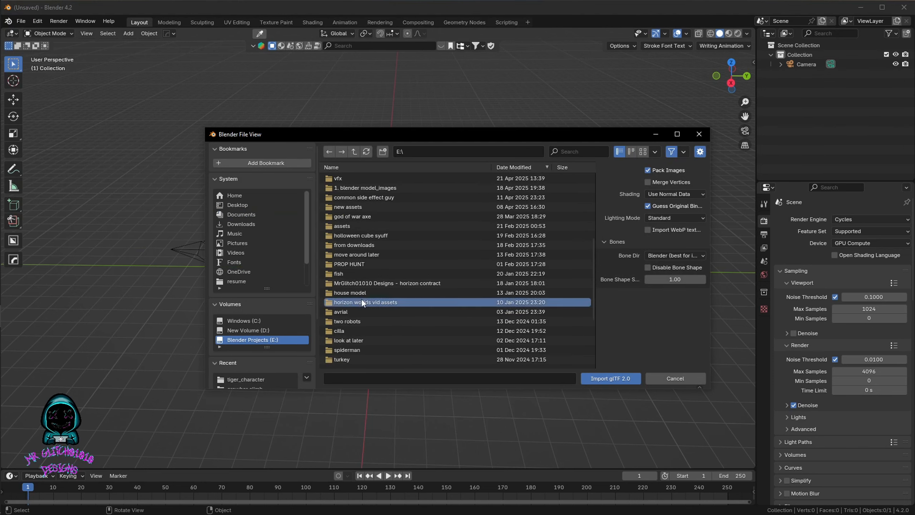
double_click(360, 302)
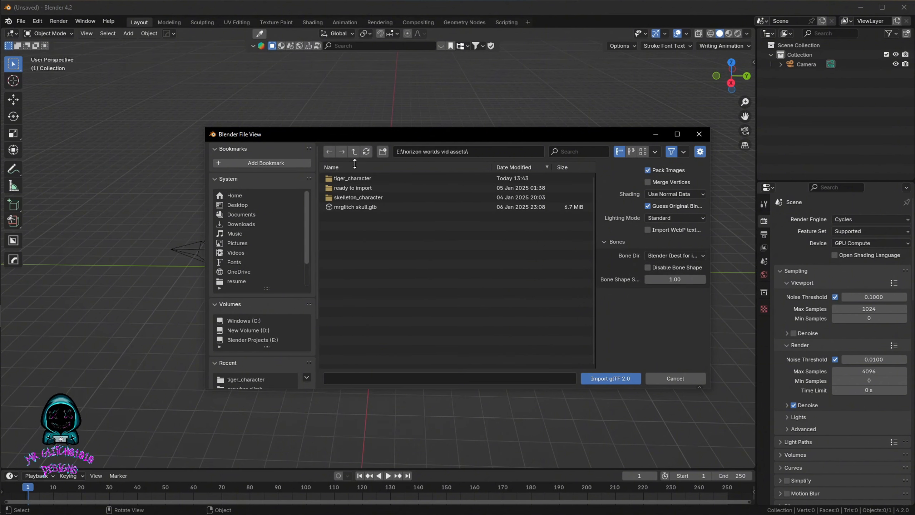
- Import scene.gltf from the tiger_character folder
left_click(352, 179)
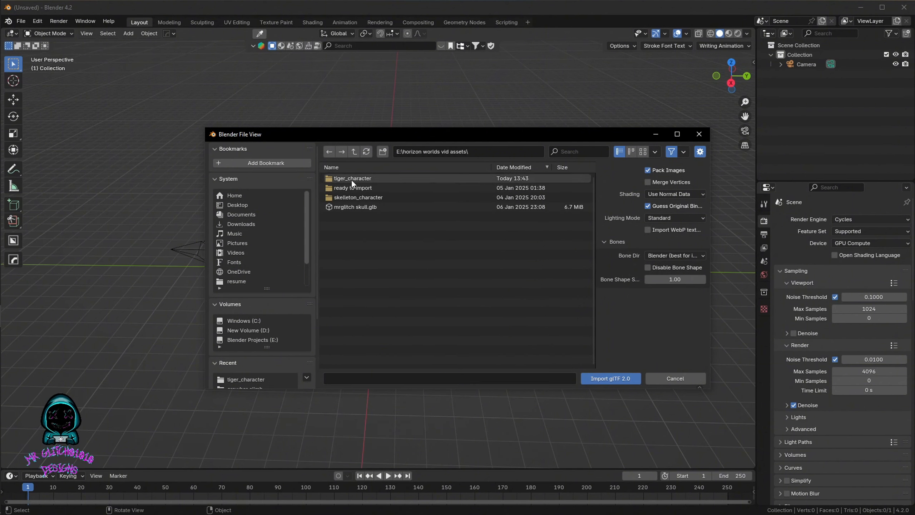
double_click(351, 179)
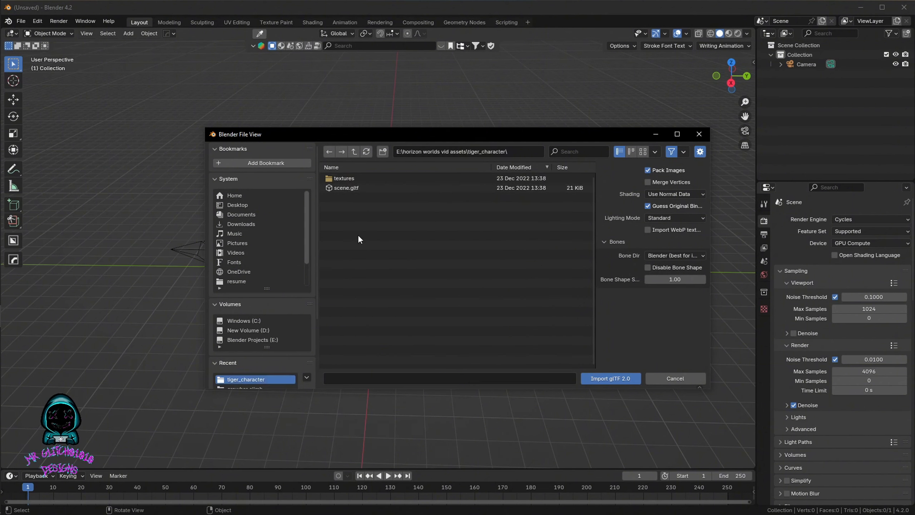
left_click(354, 188)
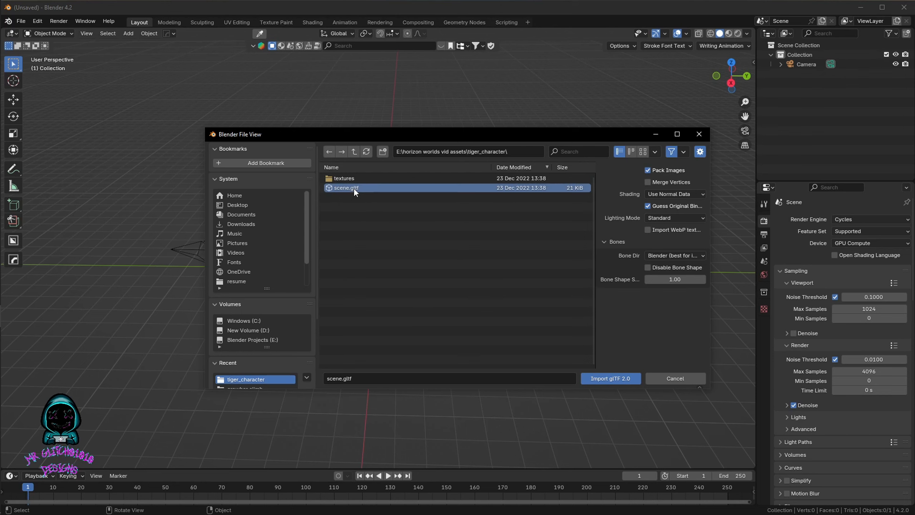
left_click(592, 378)
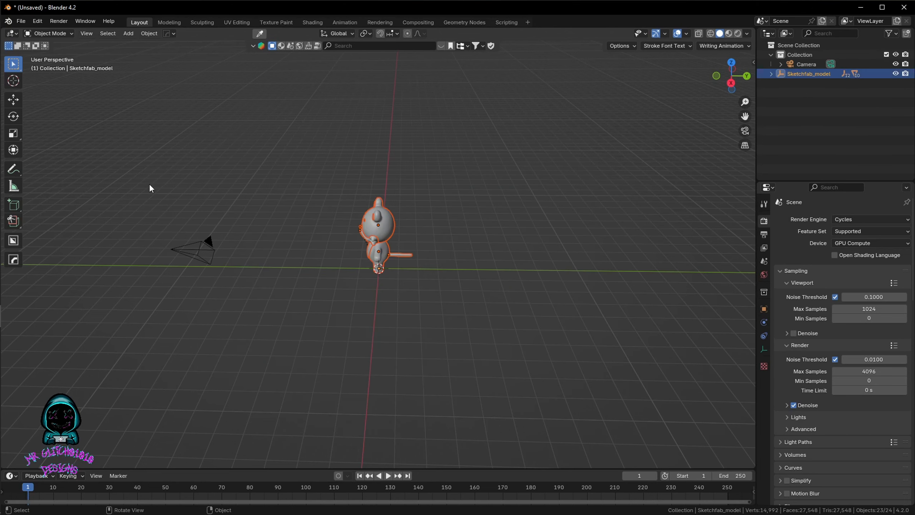
- Select all parts of the imported tiger and clear their parents while keeping the transformation
middle_click_drag(342, 246, 353, 194)
left_click_drag(296, 156, 490, 400)
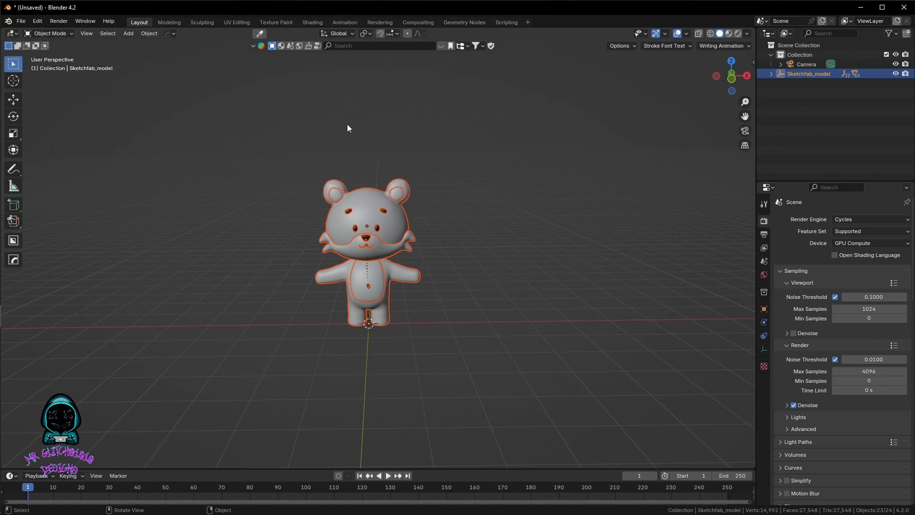
left_click_drag(291, 146, 460, 387)
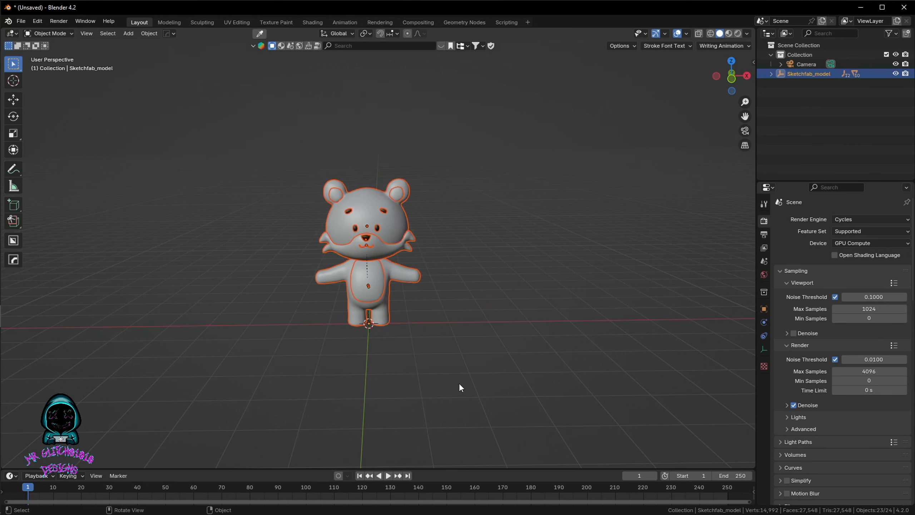
right_click(355, 249)
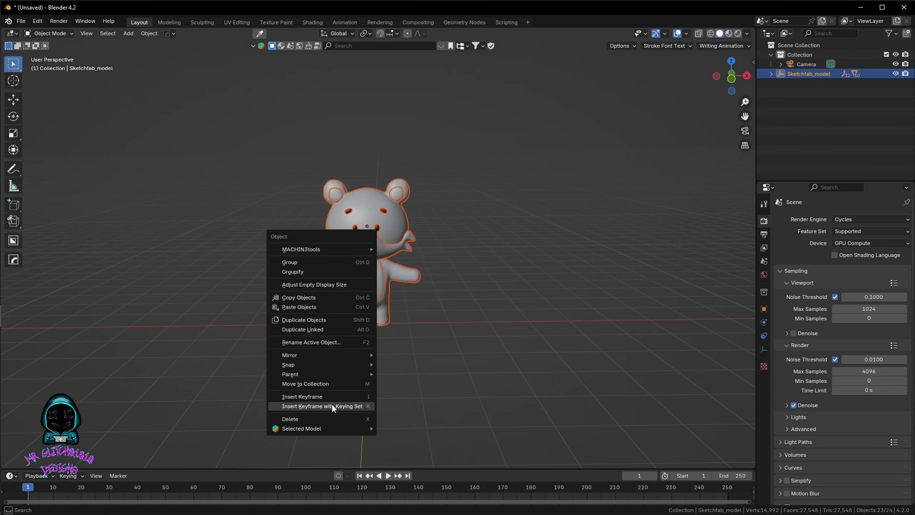
mouse_move(300, 375)
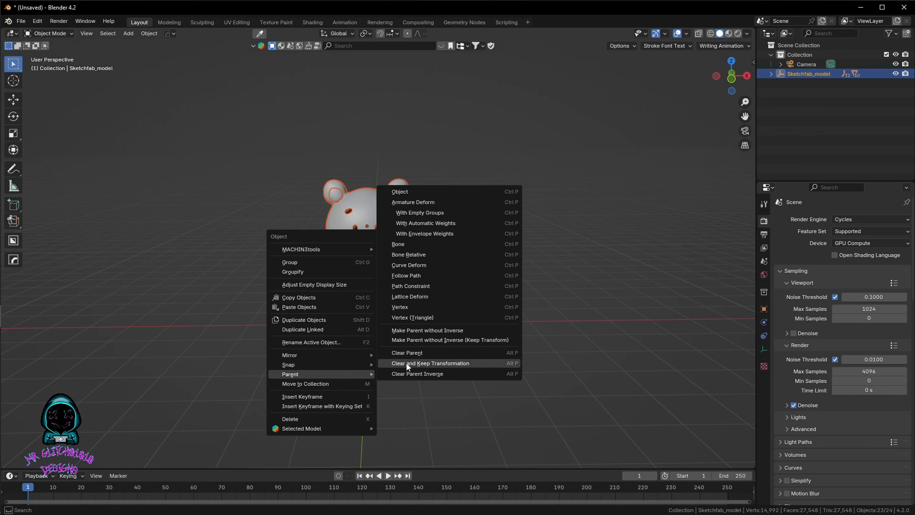
left_click(427, 363)
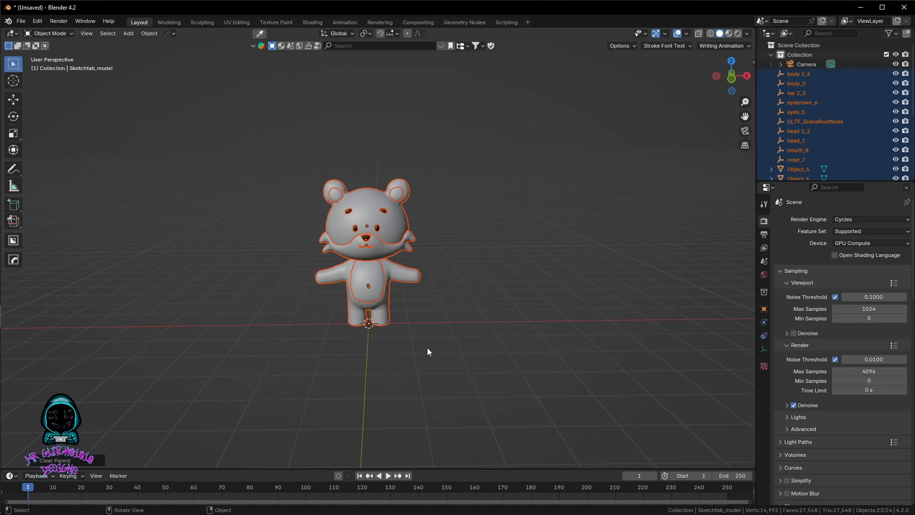
- Display the tiger in Material Preview shading and deselect all its objects
middle_click_drag(414, 306, 377, 315)
scroll(348, 312, "up", 2)
scroll(349, 312, "down", 1)
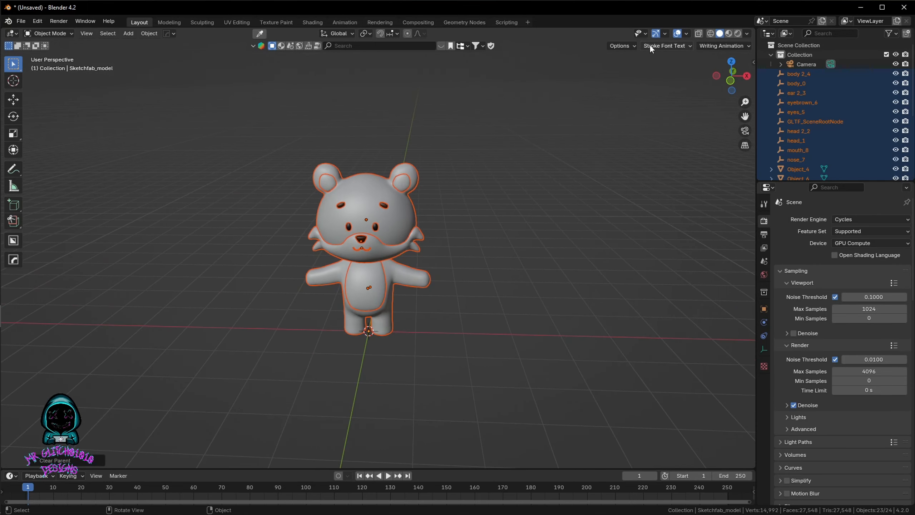
left_click(729, 34)
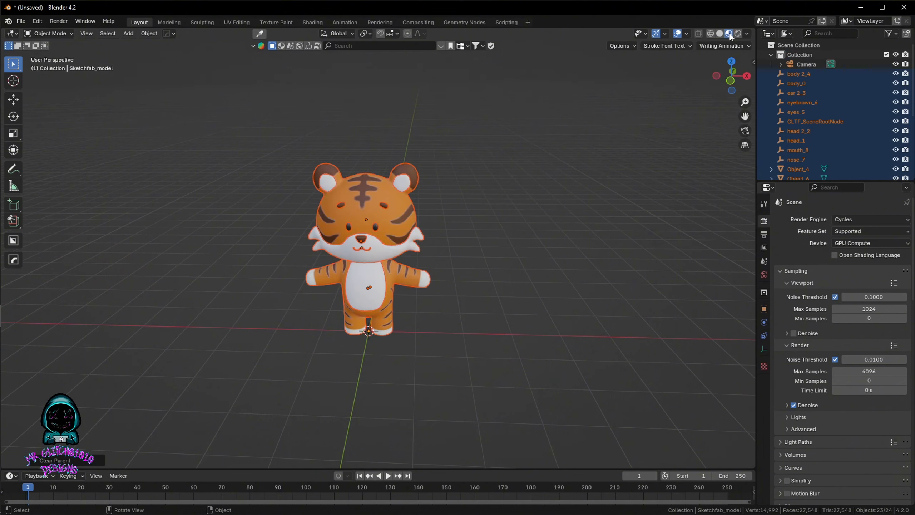
left_click(497, 202)
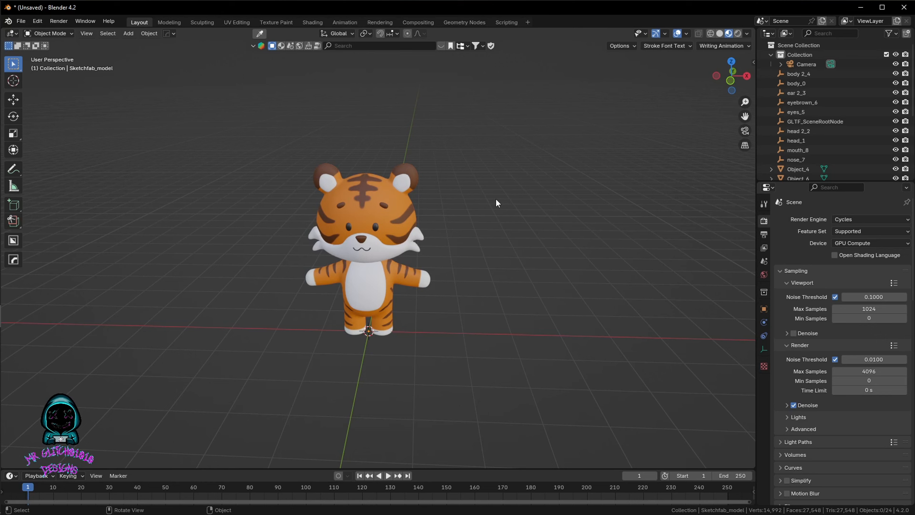
- Examine the materials assigned to the tiger's head, ears, muzzle, nose, belly, body and eyes
left_click(361, 205)
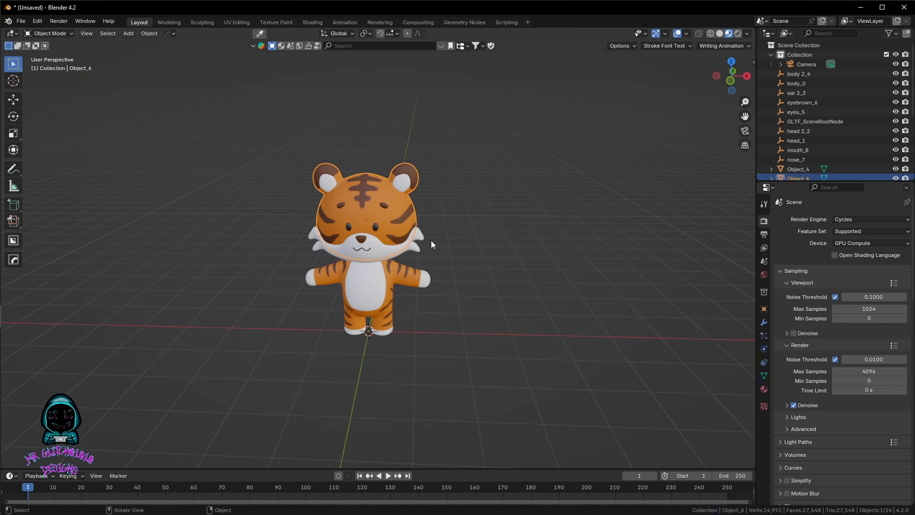
left_click(764, 389)
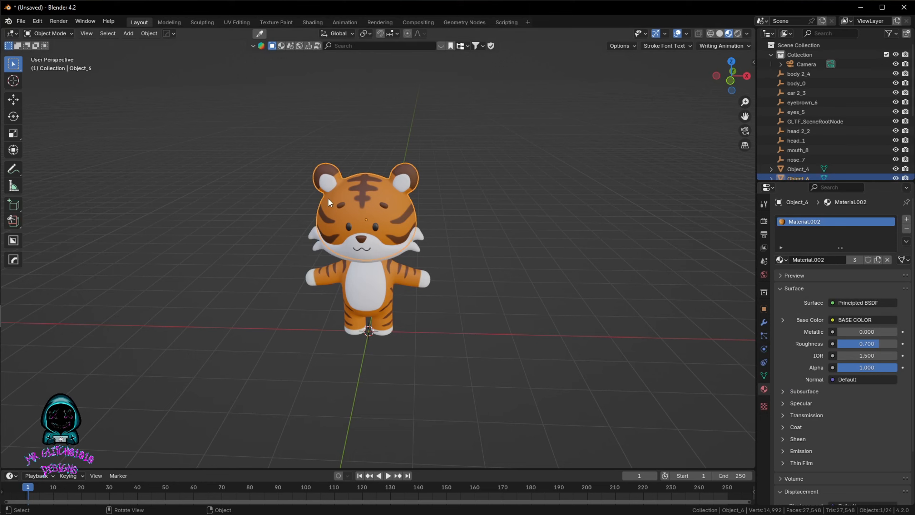
left_click(409, 177)
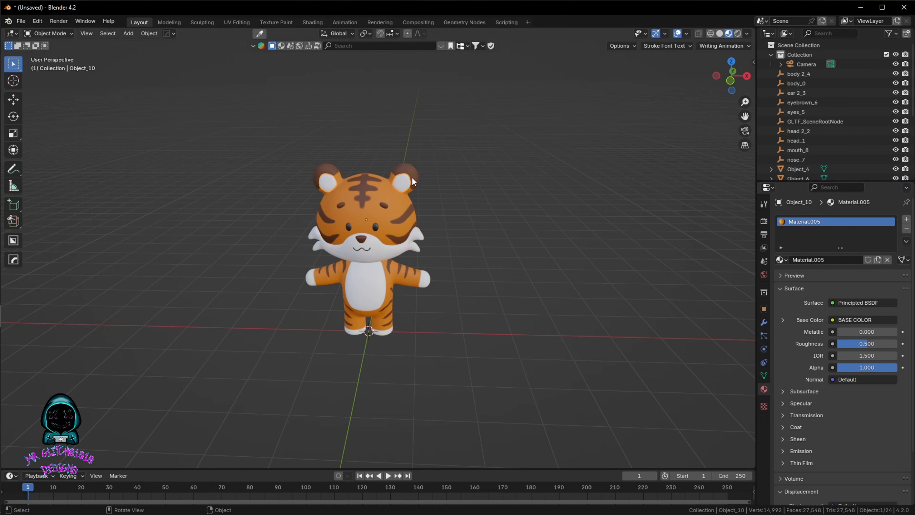
left_click(415, 195)
left_click(374, 229)
left_click(374, 242)
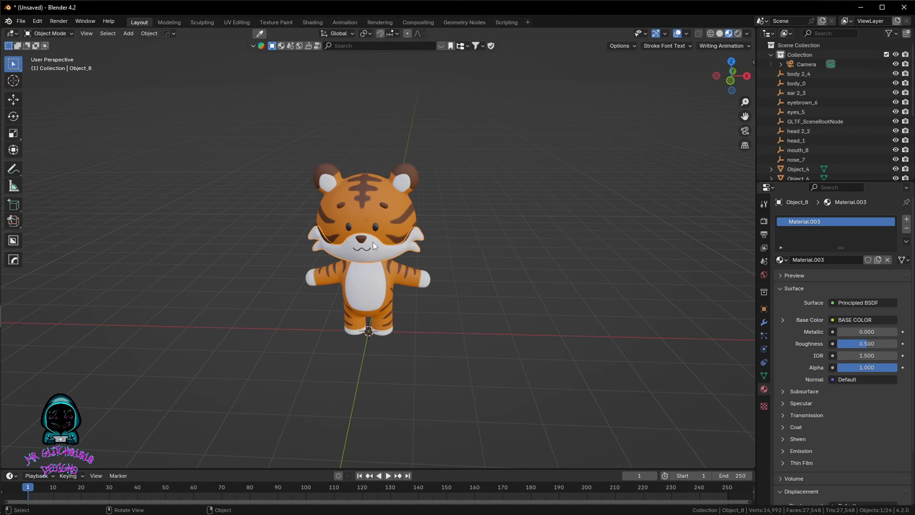
left_click(366, 239)
left_click(365, 250)
left_click(374, 273)
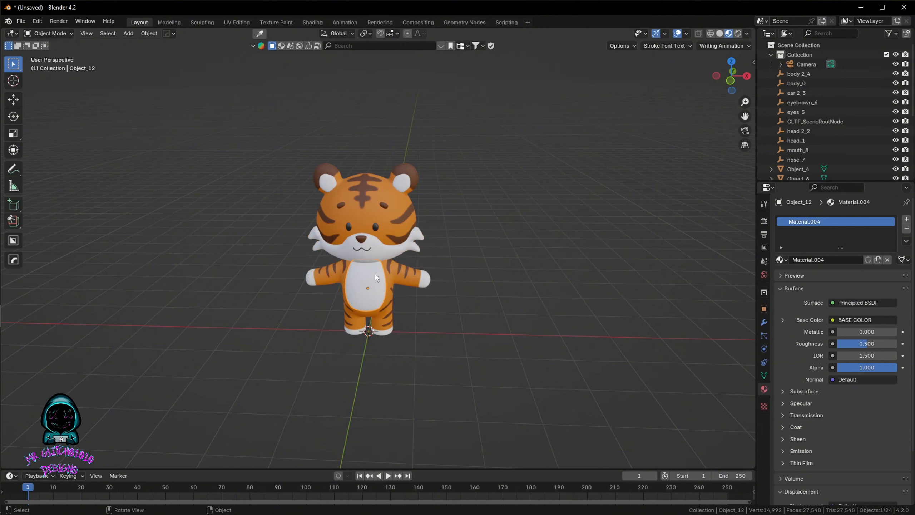
left_click(406, 276)
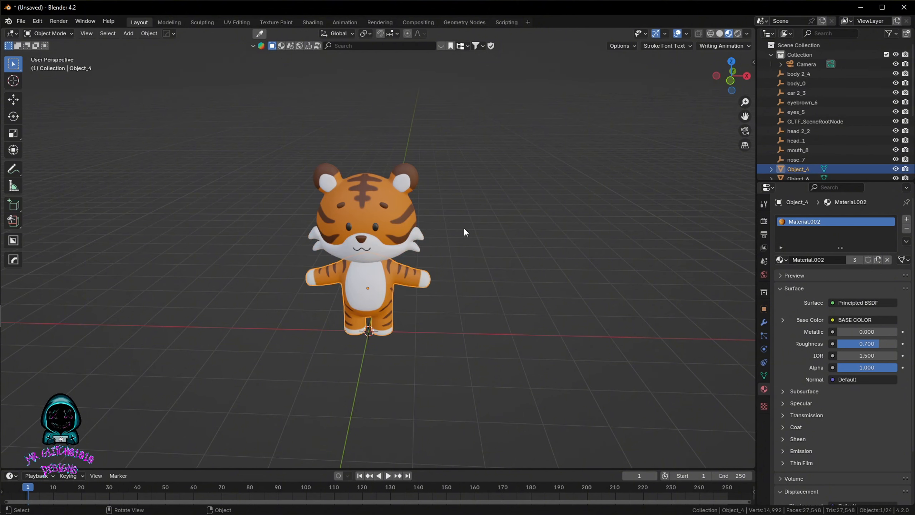
scroll(401, 232, "up", 4)
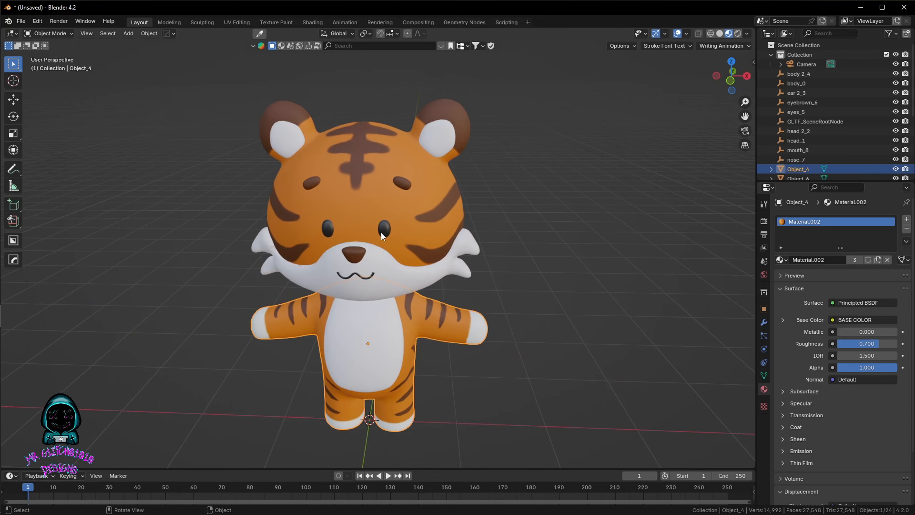
left_click(381, 234)
scroll(387, 234, "down", 3)
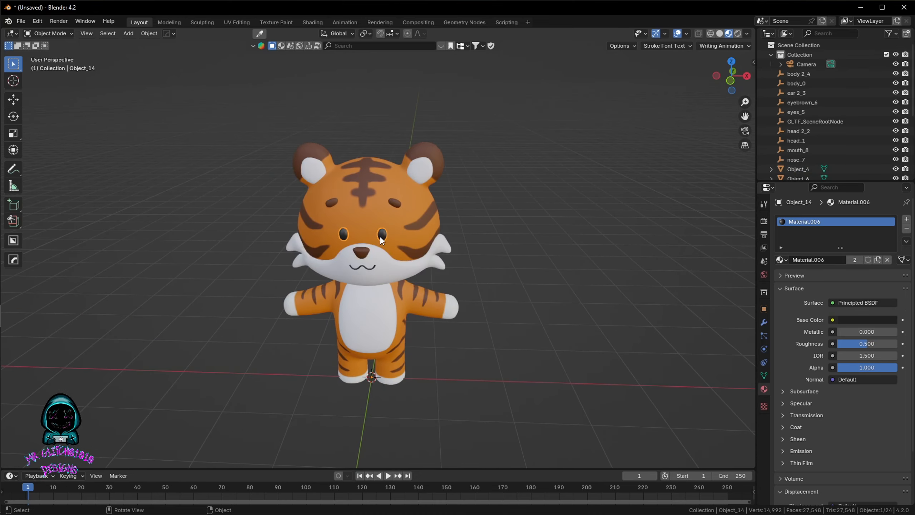
- Select all the tiger's parts together and enter Edit Mode on their meshes
middle_click_drag(386, 236, 384, 239)
middle_click_drag(384, 239, 428, 223, "shift")
scroll(412, 224, "down", 1)
left_click_drag(311, 118, 520, 356)
key("ctrl+Tab")
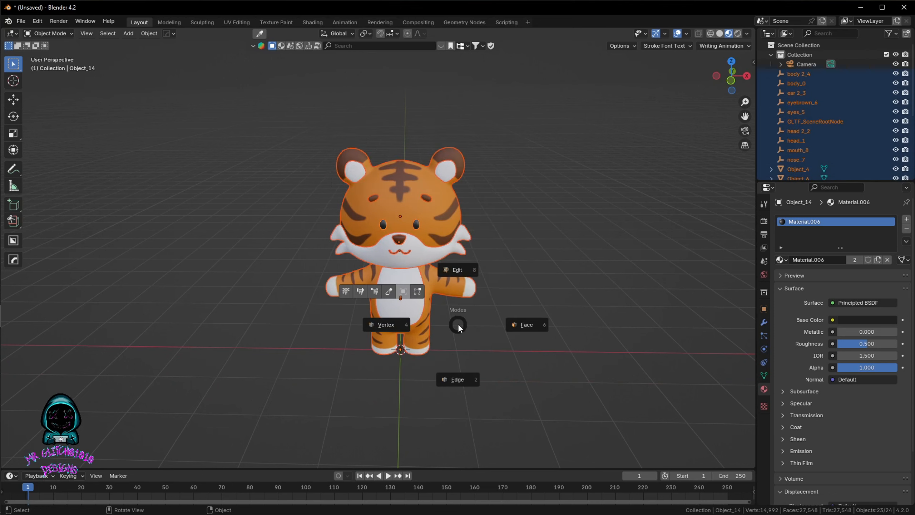
left_click(447, 270)
scroll(404, 222, "up", 2)
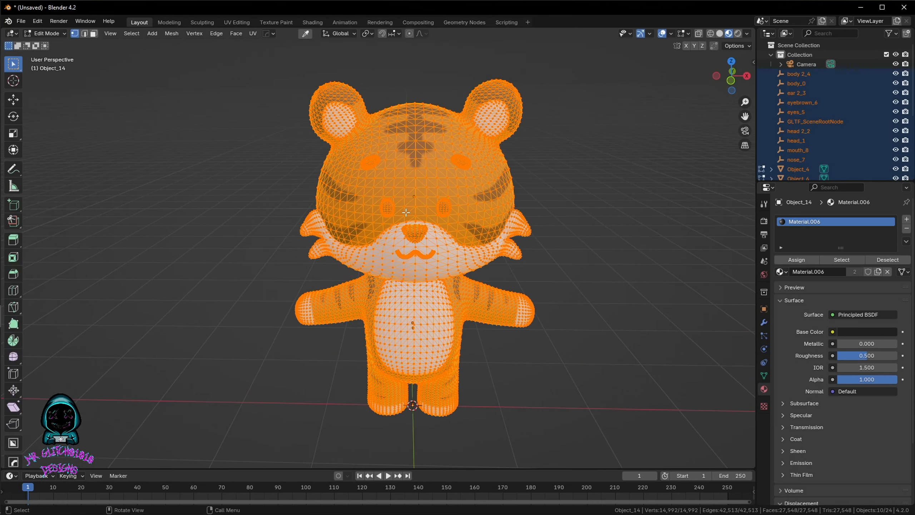
middle_click_drag(474, 216, 445, 221, "shift")
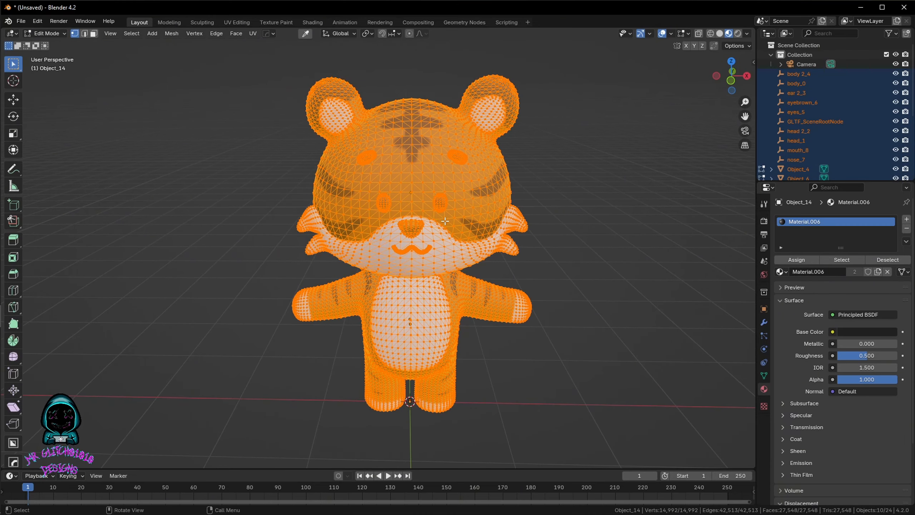
- Switch to face selection and convert the triangles of all the tiger's meshes with Tris to Quads
right_click(407, 198)
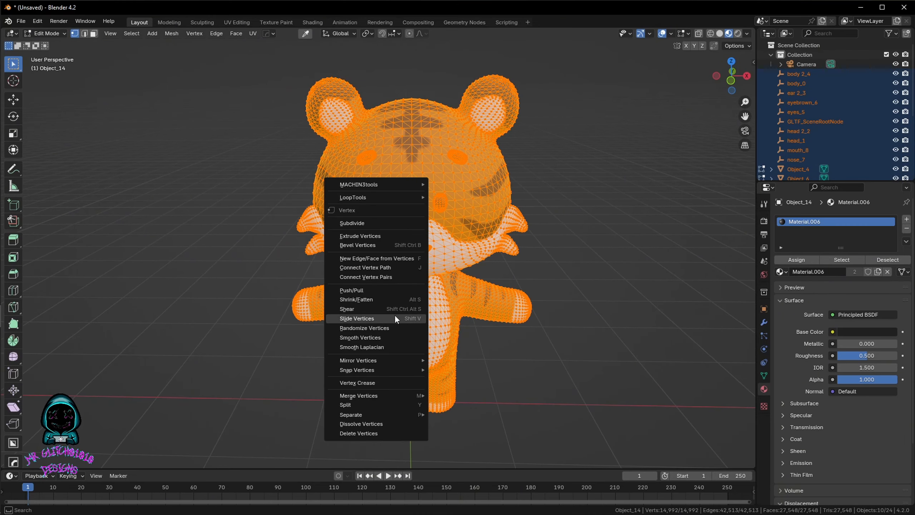
left_click(390, 346)
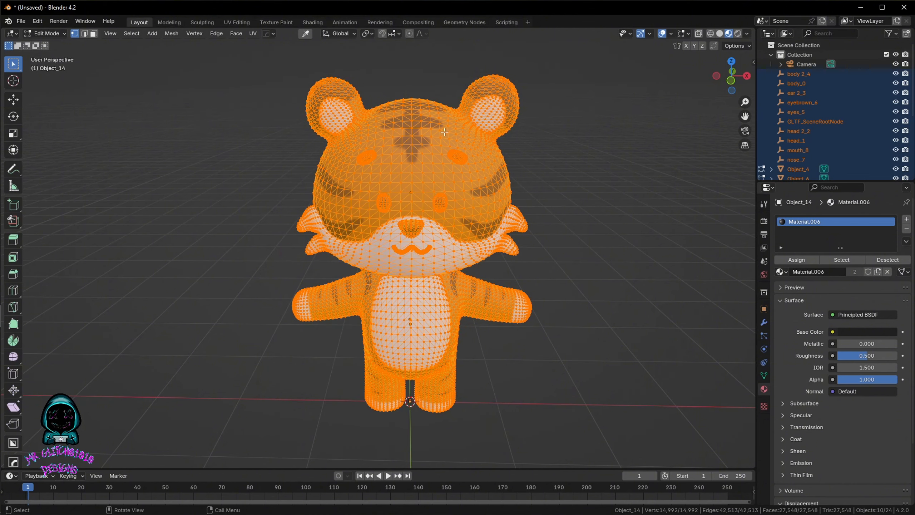
key("Tab")
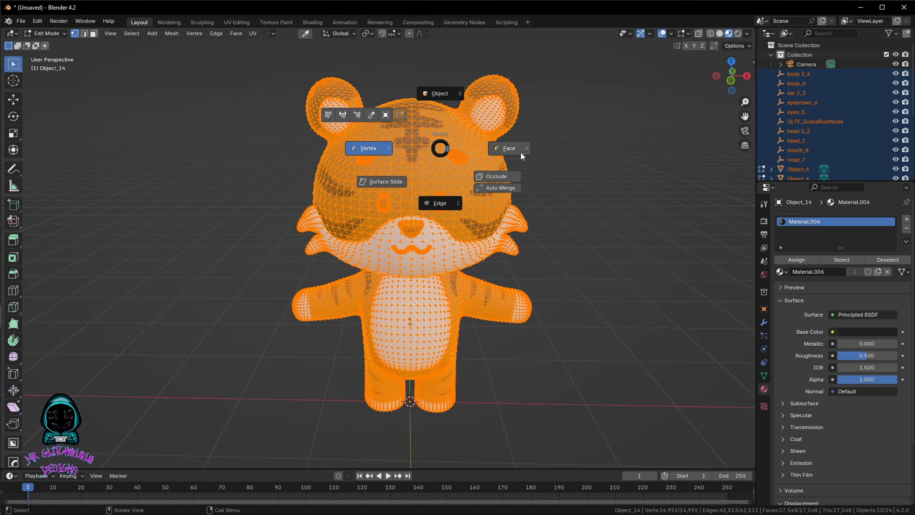
left_click(449, 161)
right_click(452, 171)
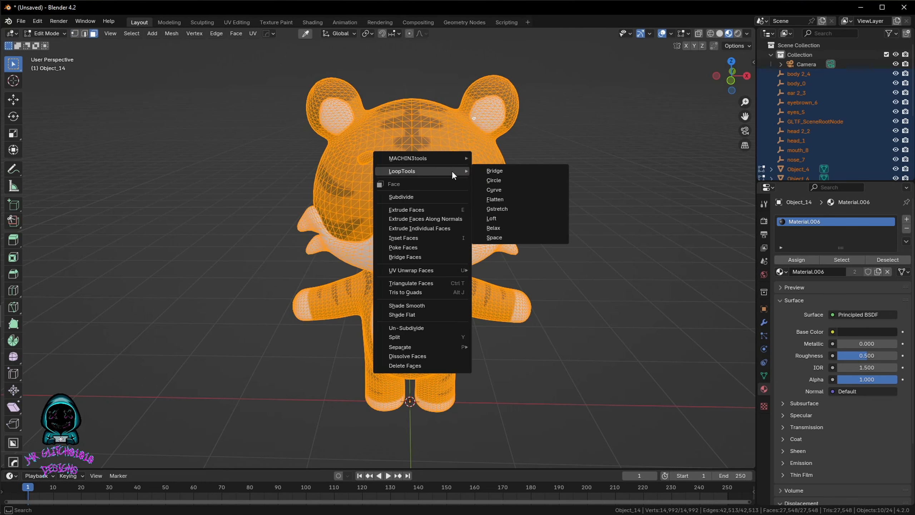
left_click(414, 292)
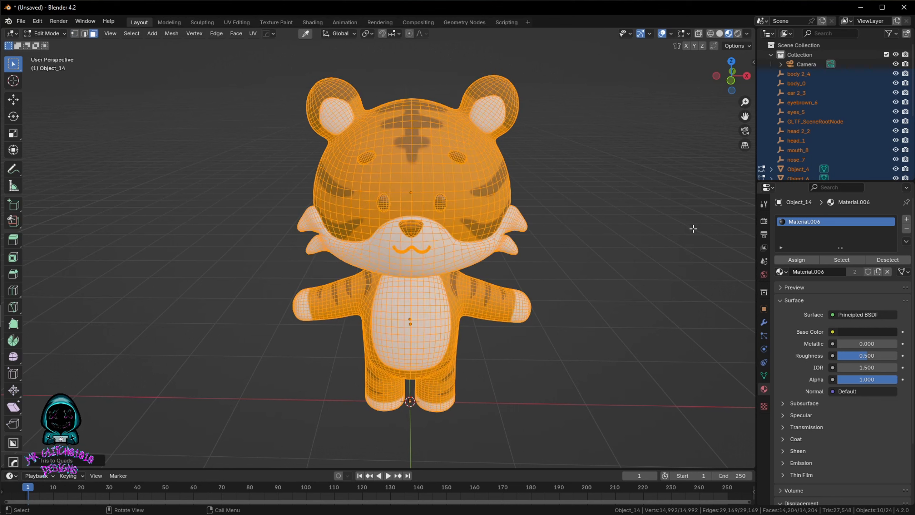
- Enable the Screencast Keys display in the viewport and deselect all faces of the tiger's meshes
key("n")
left_click(750, 144)
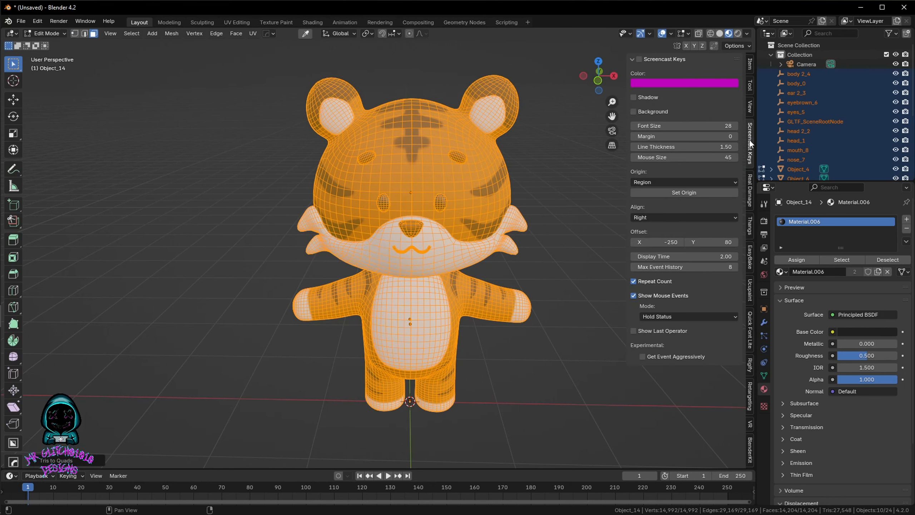
key("alt+a")
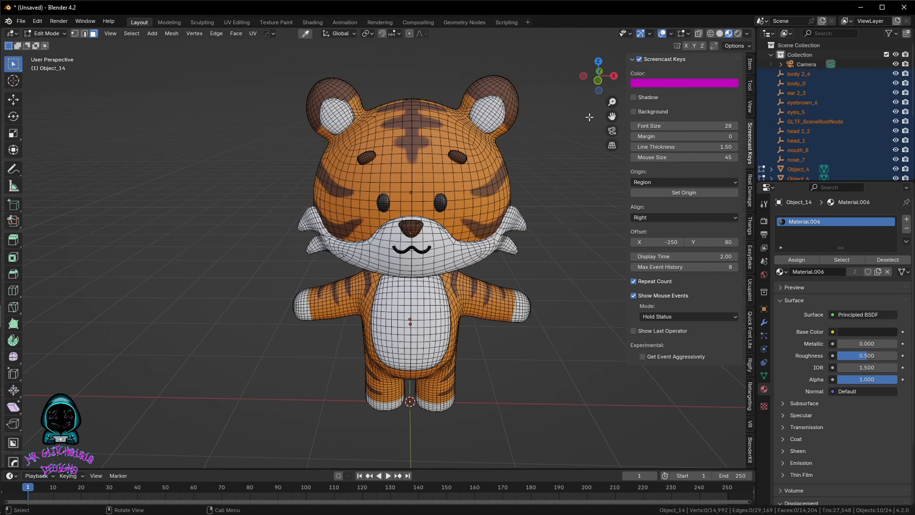
key("n")
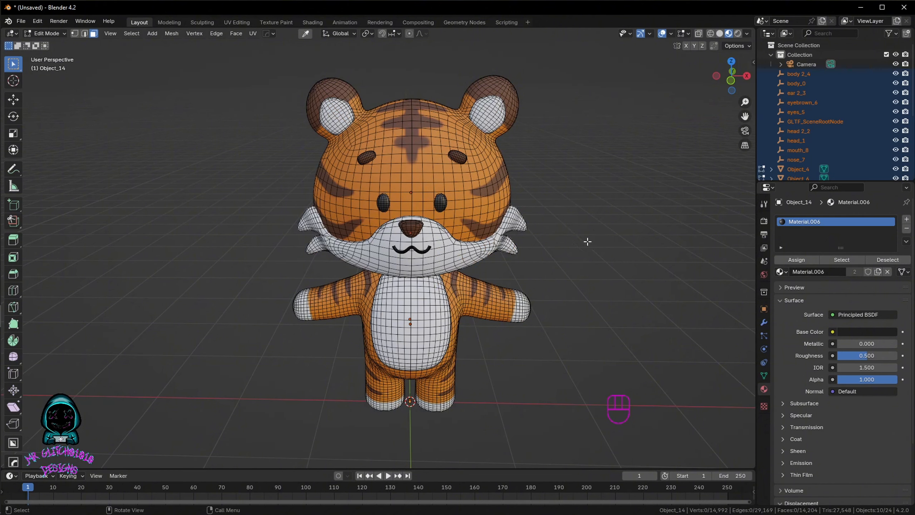
- Apply Tris to Quads to all faces of the tiger's meshes again and return to Object Mode
key("a")
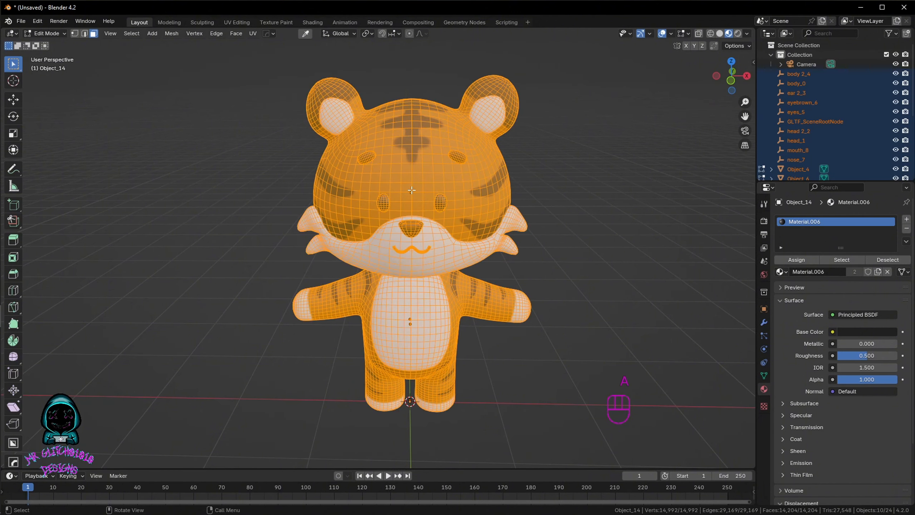
right_click(412, 189)
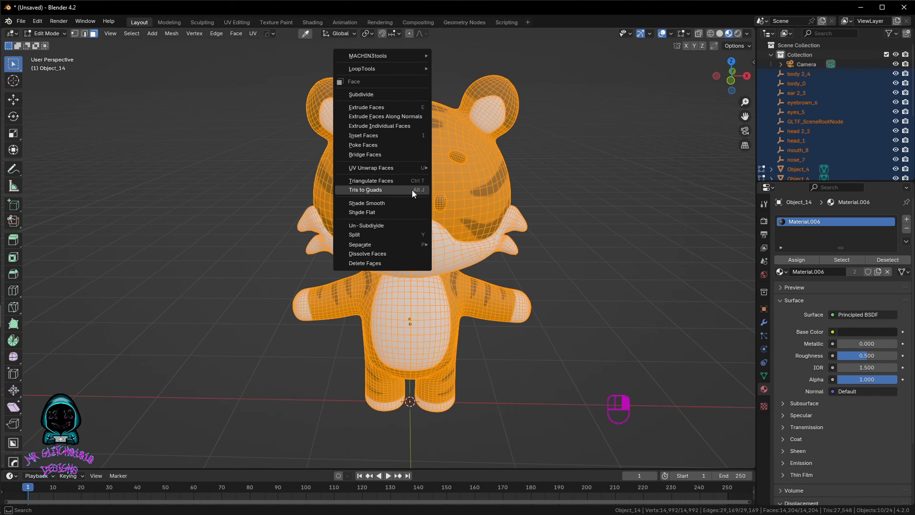
left_click(367, 188)
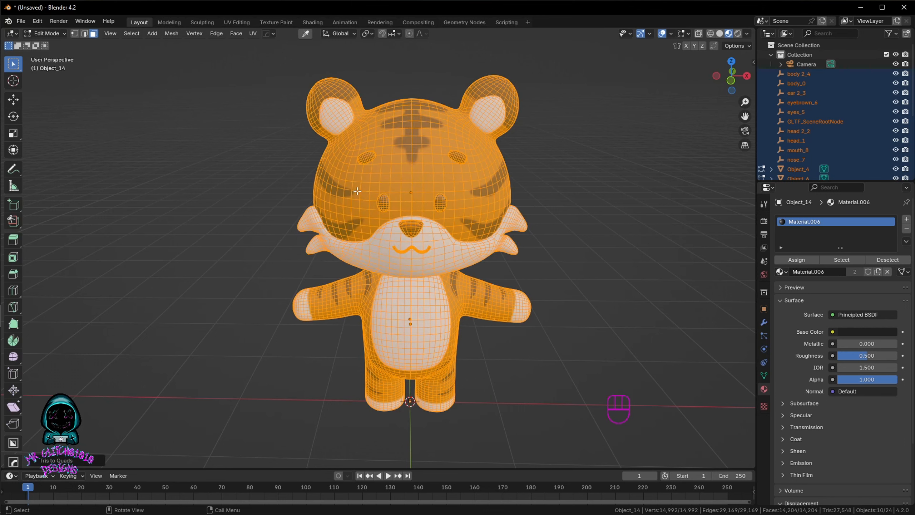
key("Tab")
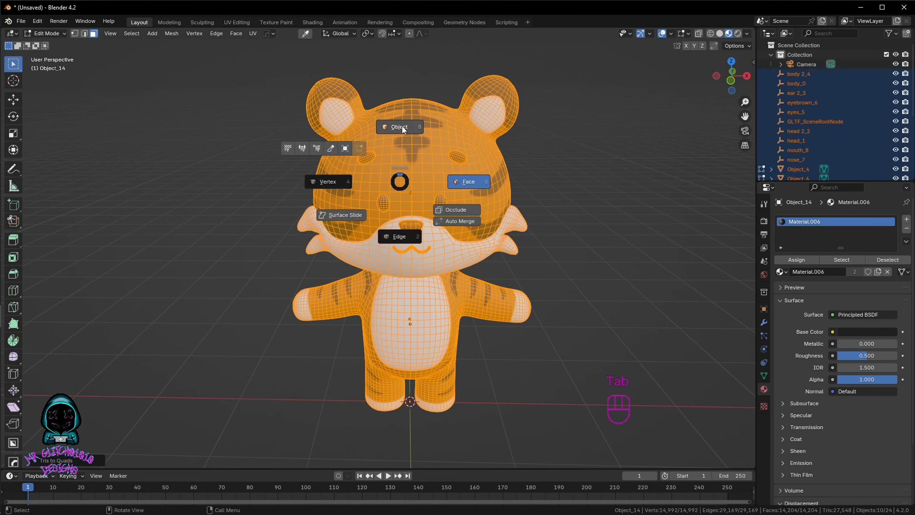
left_click(401, 128)
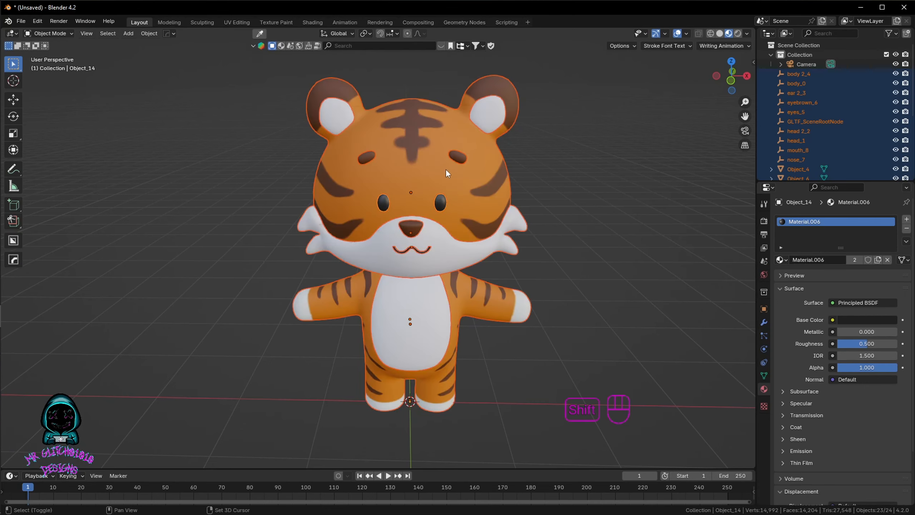
- Examine the materials of the tiger's head, eyebrows and eyes one by one
middle_click_drag(446, 169, 495, 191)
middle_click_drag(436, 205, 370, 298)
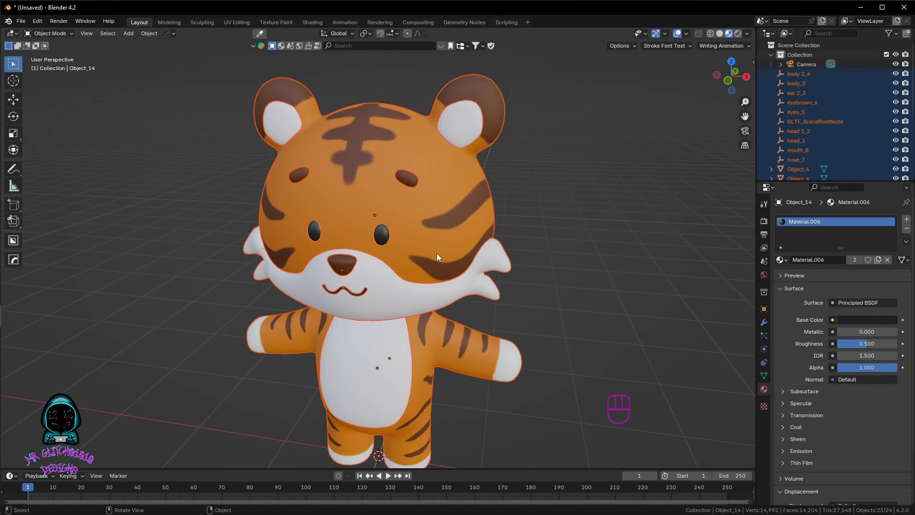
middle_click_drag(454, 285, 344, 249)
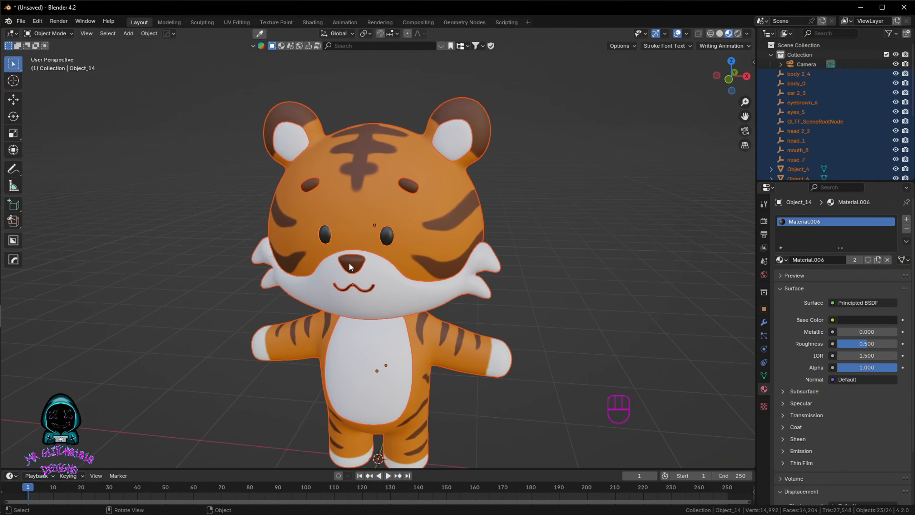
left_click(362, 292)
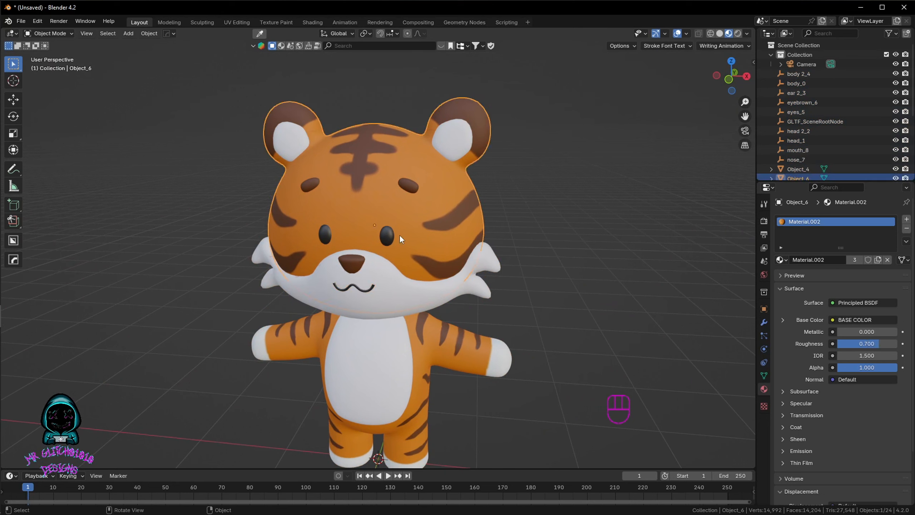
left_click(409, 187)
left_click(384, 235)
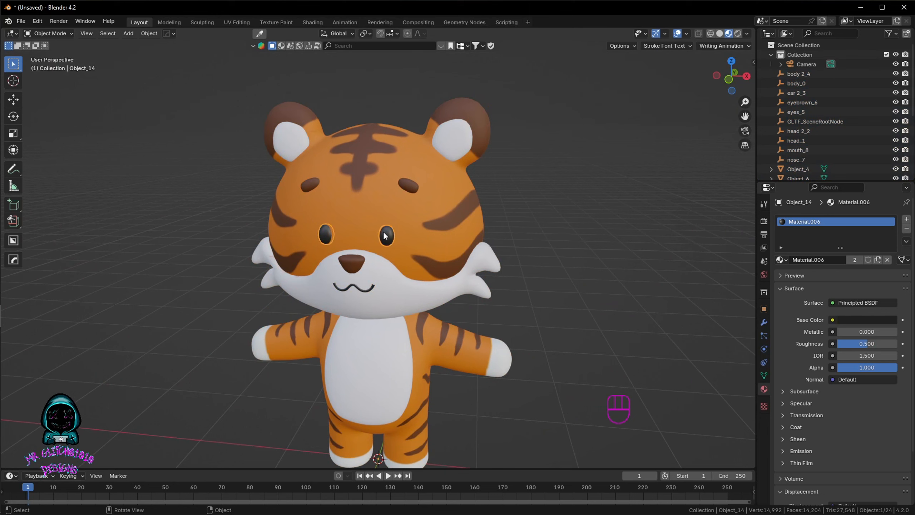
- Select the tiger's white muzzle and examine its UV layout on Material_baseColor.png in the UV Editing workspace
left_click(363, 290)
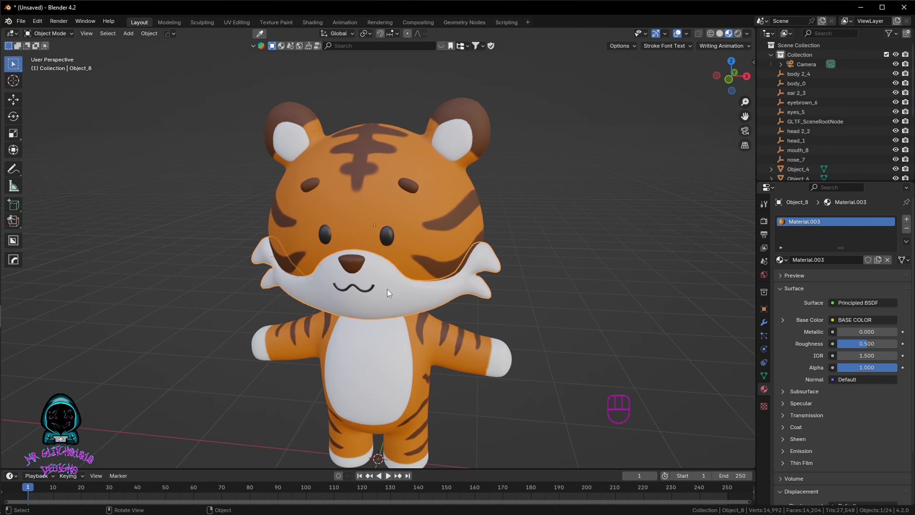
left_click(236, 22)
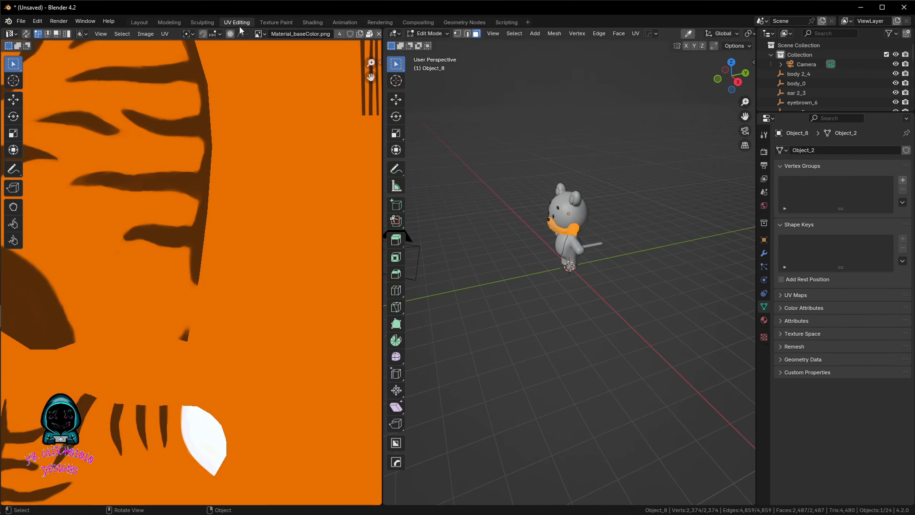
scroll(210, 243, "up", 1)
scroll(211, 244, "down", 2)
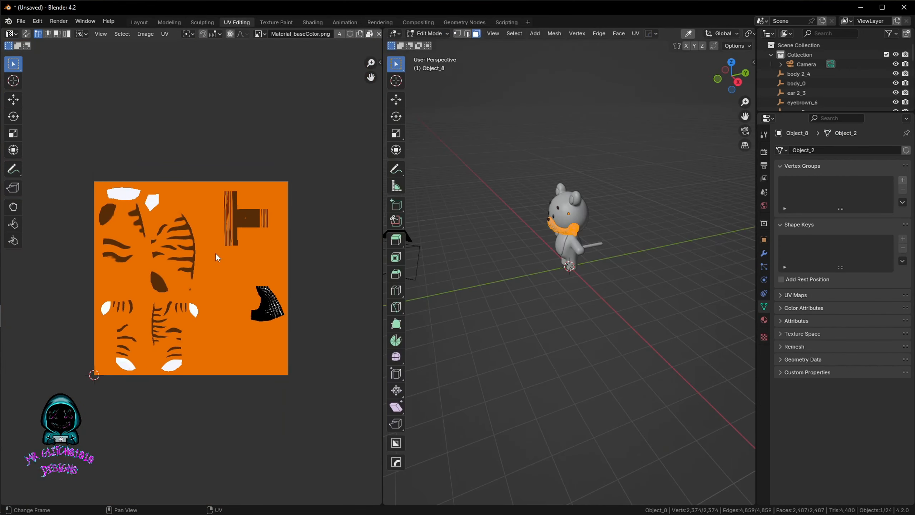
scroll(220, 254, "up", 3)
scroll(225, 259, "down", 2)
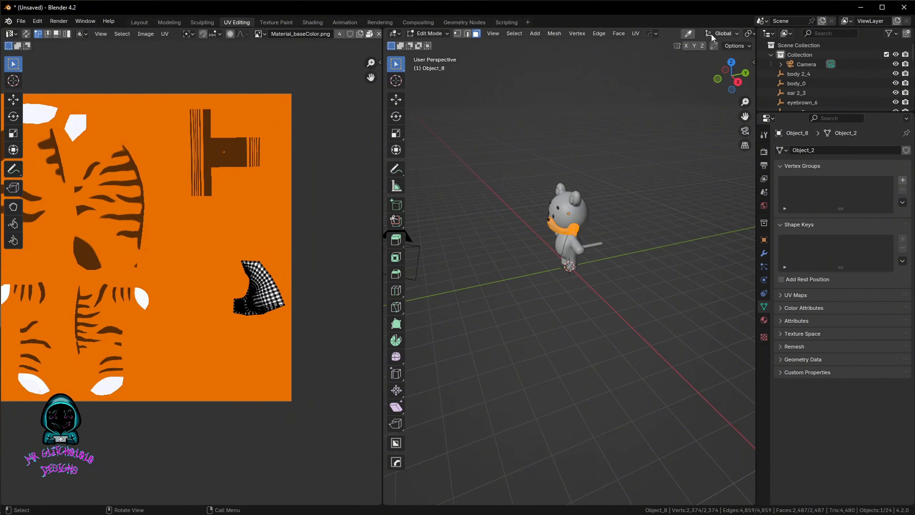
- Show the tiger in Material Preview shading in the UV Editing workspace's 3D view, framed close from the front
scroll(721, 34, "down", 5)
left_click(730, 33)
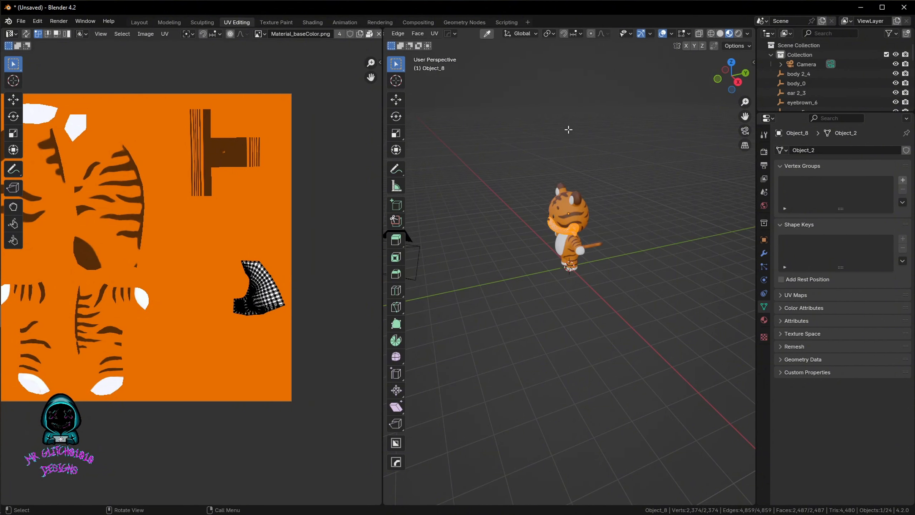
middle_click_drag(454, 202, 508, 187)
scroll(508, 173, "up", 4)
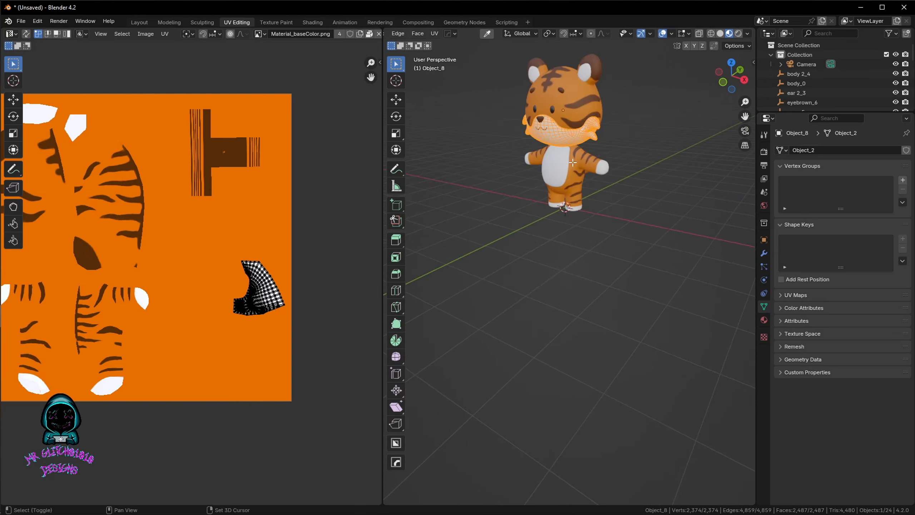
middle_click_drag(506, 112, 510, 166, "shift")
scroll(509, 166, "up", 2)
- Leave the muzzle's Edit Mode, set the image editor to Paint mode, and edit the nose mesh to show its UVs
key("Tab")
left_click(510, 128)
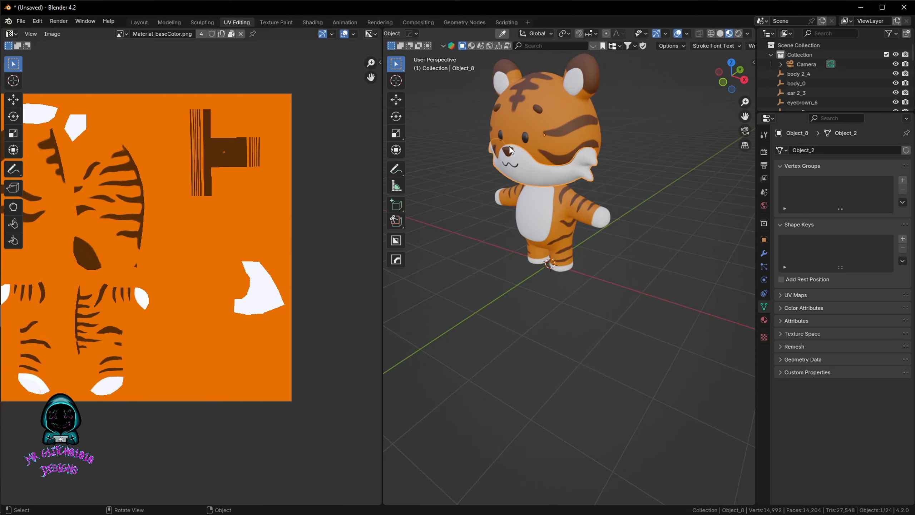
left_click(508, 152)
key("Tab")
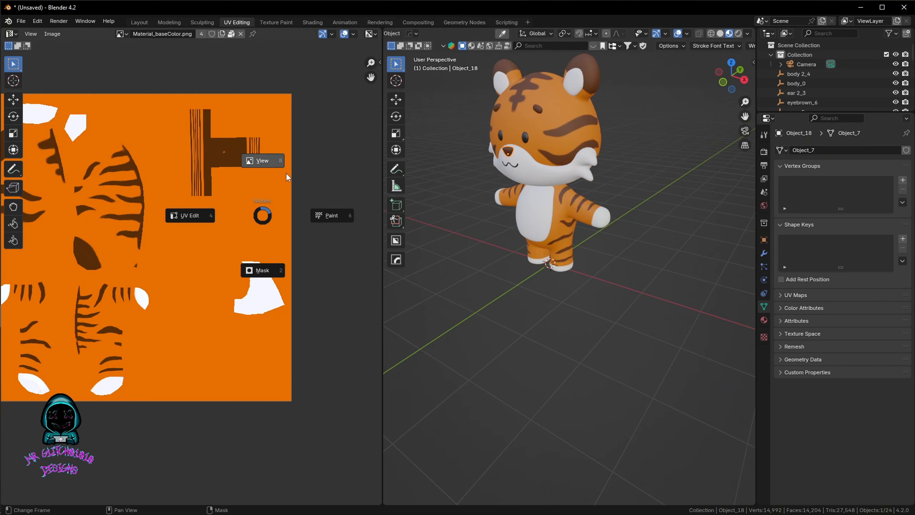
left_click(628, 135)
key("Tab")
left_click(519, 134)
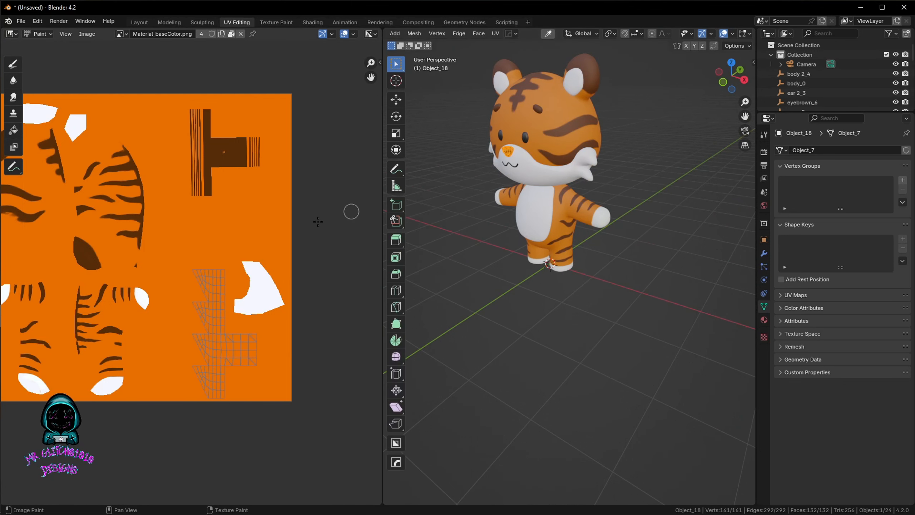
key("Tab")
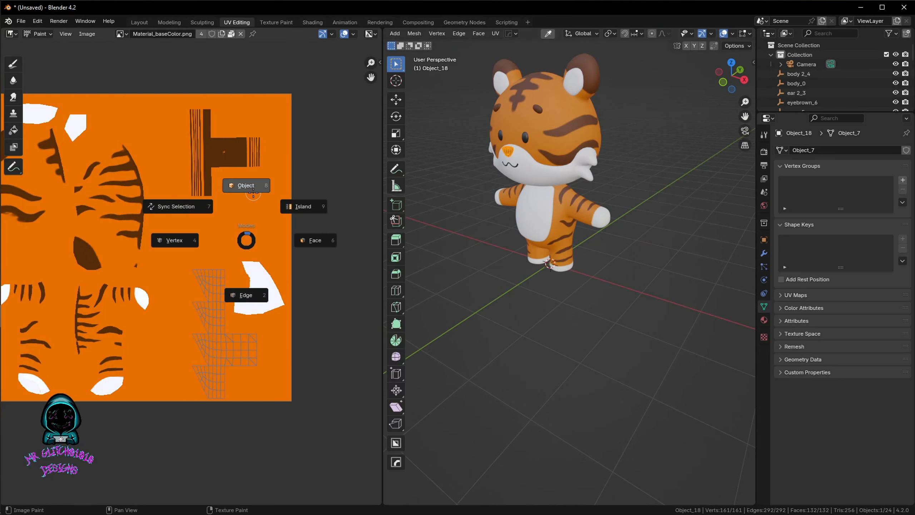
left_click(253, 194)
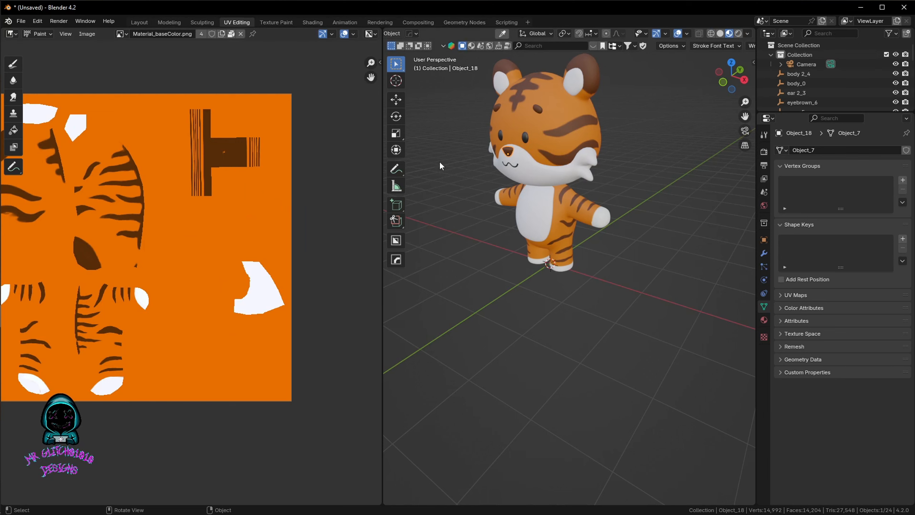
key("Tab")
left_click(519, 91)
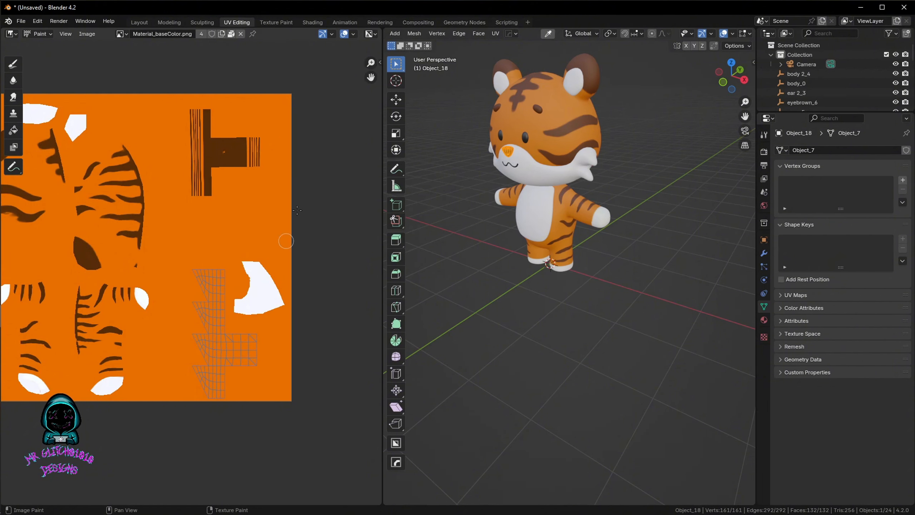
- Load Material_baseColor.png into the image editor of the Texture Paint workspace and put the 3D viewport in Object Mode
left_click(277, 22)
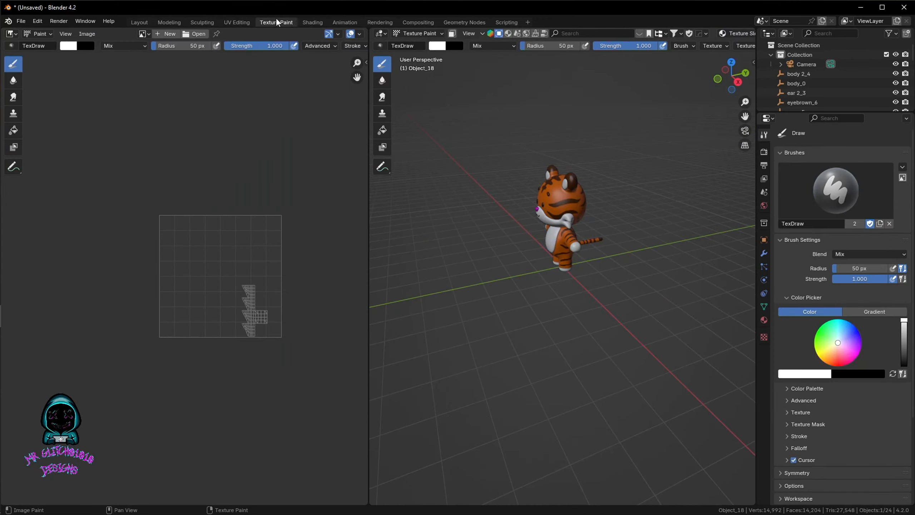
left_click(144, 34)
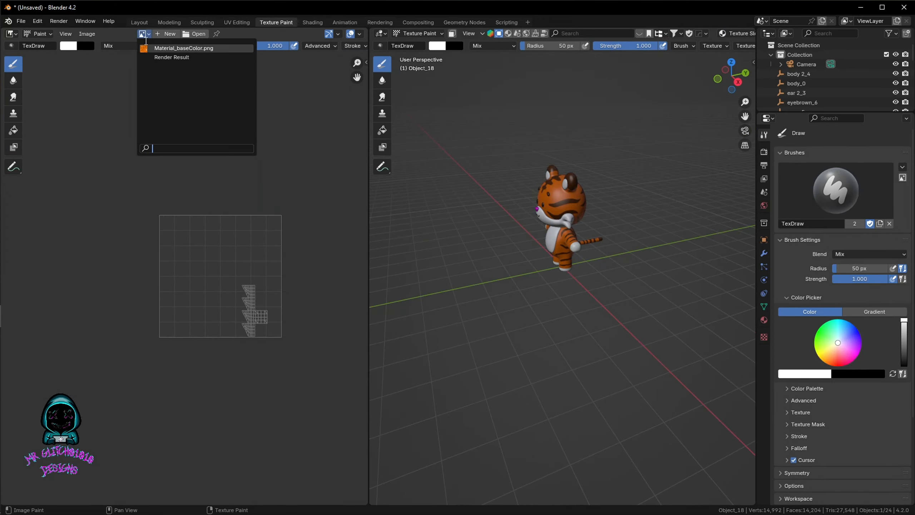
left_click(148, 48)
scroll(233, 268, "down", 3)
scroll(237, 268, "up", 2)
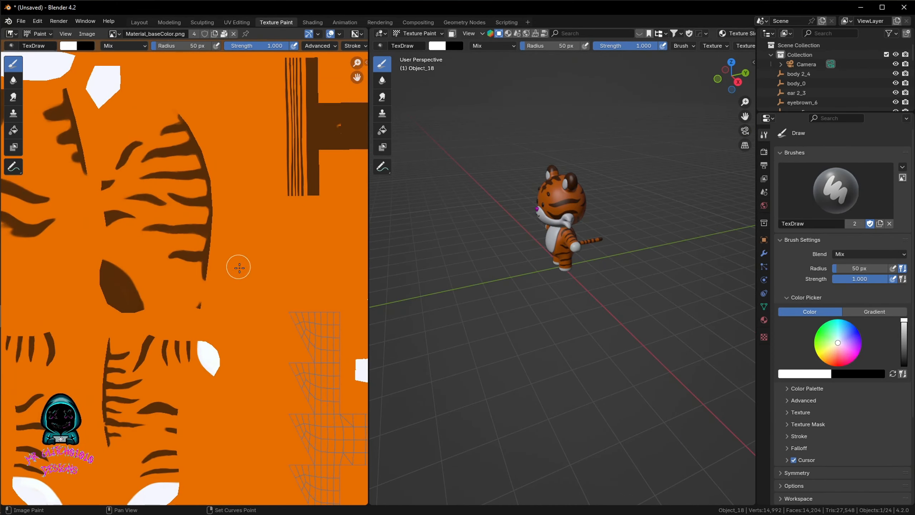
scroll(97, 225, "up", 2)
key("Tab")
left_click(491, 181)
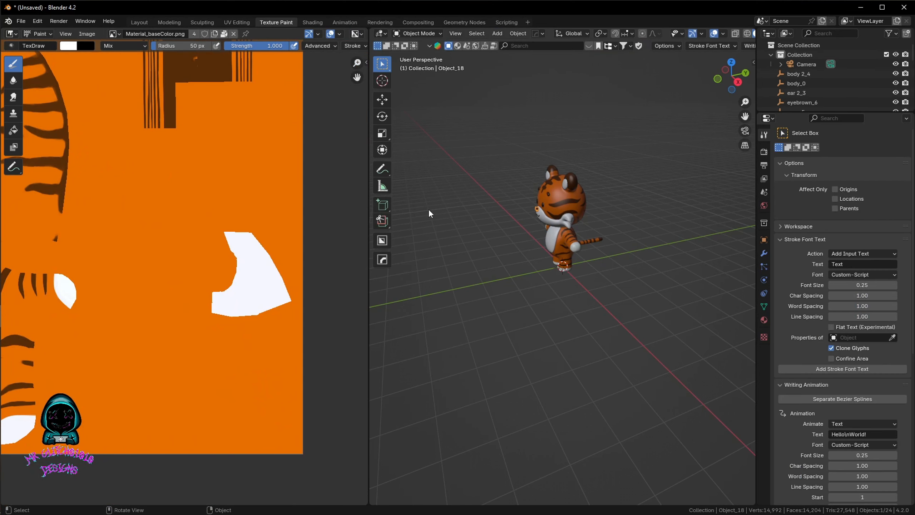
- Sample the dark brown stripe colour from the texture and paint a solid brown block in the texture's lower-right corner
scroll(256, 342, "down", 2)
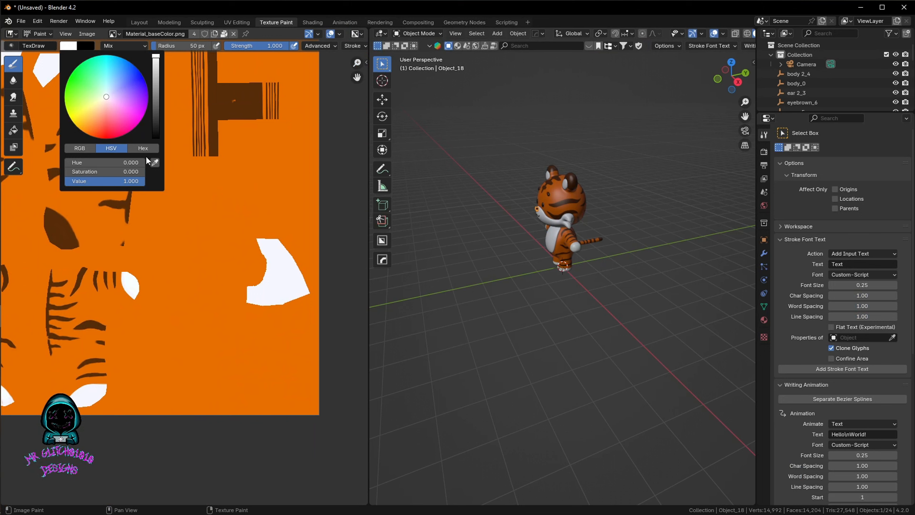
left_click(155, 164)
left_click(228, 111)
right_click(233, 378)
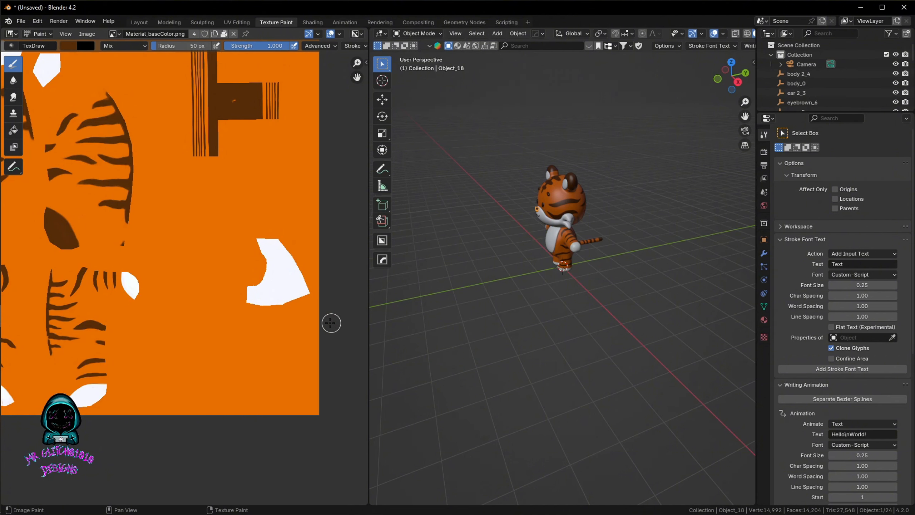
mouse_move(331, 323)
left_mouse_down()
mouse_move(233, 327)
mouse_move(232, 414)
mouse_move(314, 411)
mouse_move(307, 329)
mouse_move(241, 331)
mouse_move(241, 393)
mouse_move(281, 406)
mouse_move(306, 394)
mouse_move(306, 336)
left_mouse_up()
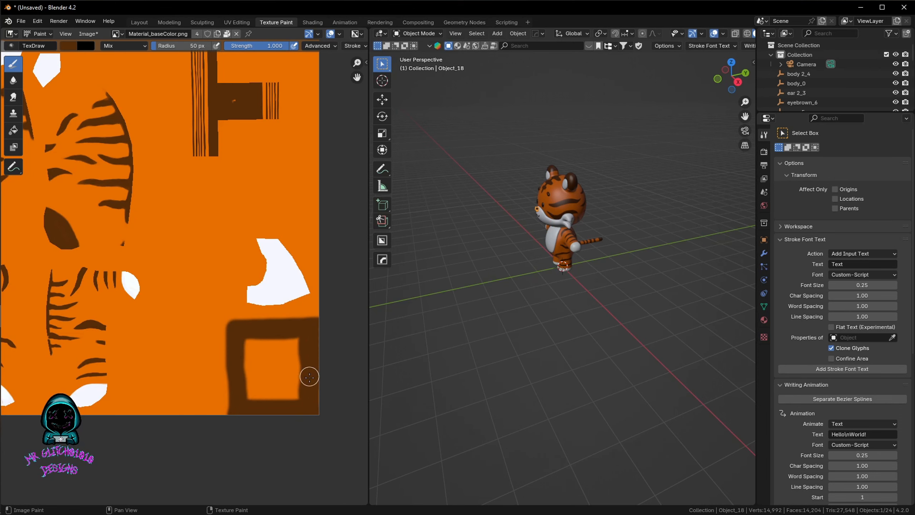
mouse_move(309, 376)
left_mouse_down()
mouse_move(293, 343)
mouse_move(239, 343)
mouse_move(304, 352)
mouse_move(247, 360)
mouse_move(249, 390)
mouse_move(242, 388)
mouse_move(256, 352)
mouse_move(274, 409)
mouse_move(291, 343)
mouse_move(288, 402)
mouse_move(294, 377)
left_mouse_up()
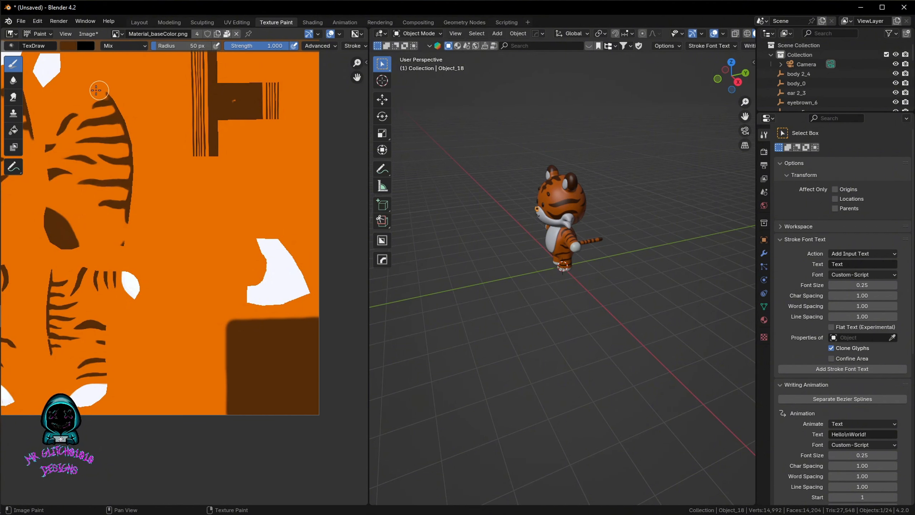
- Darken the brush colour to black and paint a solid black block directly left of the brown one on the texture
left_click(72, 46)
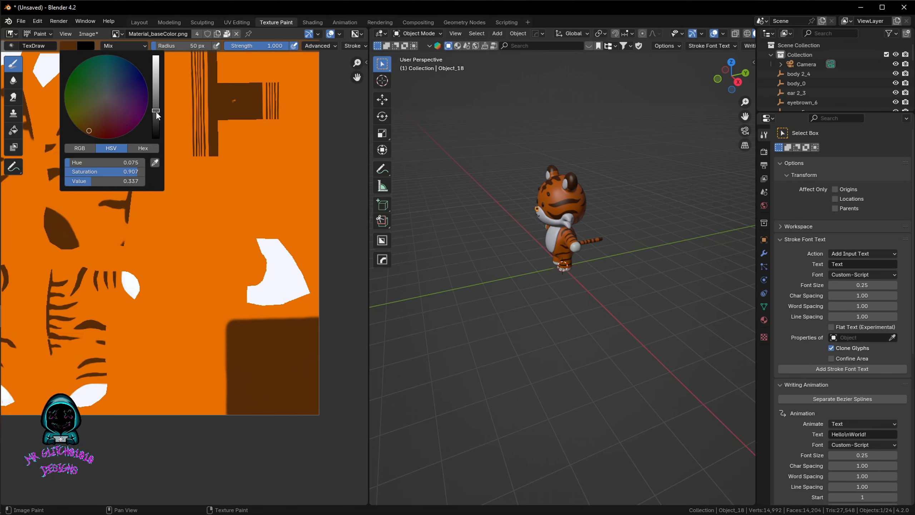
left_click_drag(156, 111, 160, 138)
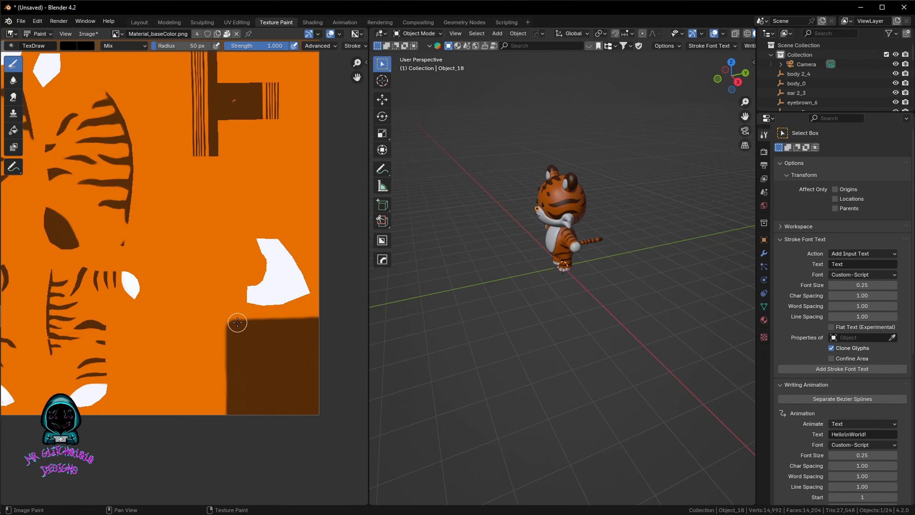
mouse_move(226, 323)
left_mouse_down()
mouse_move(155, 328)
mouse_move(158, 413)
mouse_move(221, 412)
mouse_move(214, 317)
mouse_move(212, 388)
mouse_move(212, 327)
mouse_move(160, 330)
mouse_move(161, 396)
mouse_move(159, 382)
mouse_move(172, 399)
mouse_move(208, 404)
mouse_move(183, 394)
mouse_move(198, 394)
mouse_move(199, 408)
mouse_move(202, 346)
mouse_move(167, 340)
mouse_move(192, 359)
mouse_move(188, 398)
mouse_move(169, 355)
left_mouse_up()
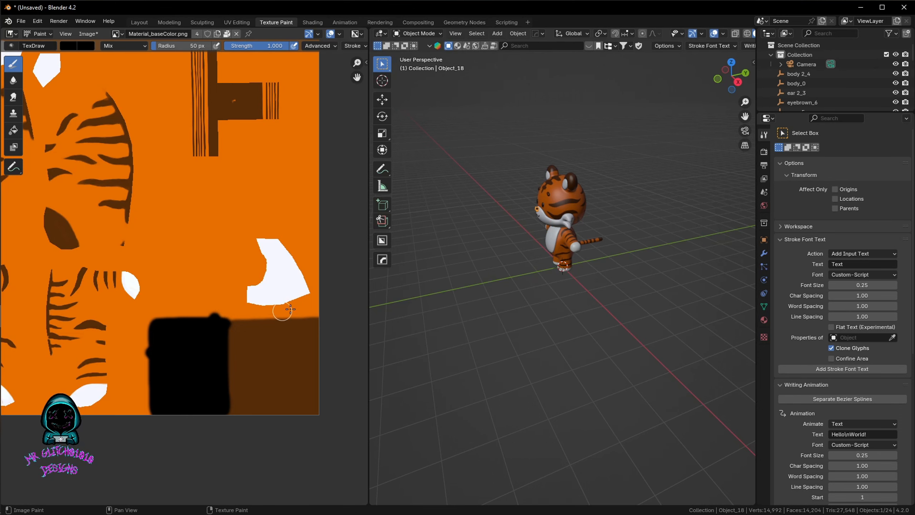
- Bring the tiger's face into front view and put the nose mesh in Edit Mode
scroll(526, 204, "up", 4)
middle_click_drag(531, 201, 483, 254, "shift")
middle_click_drag(625, 234, 678, 236)
middle_click_drag(490, 236, 522, 235)
middle_click_drag(522, 235, 608, 231, "shift")
scroll(624, 234, "up", 3)
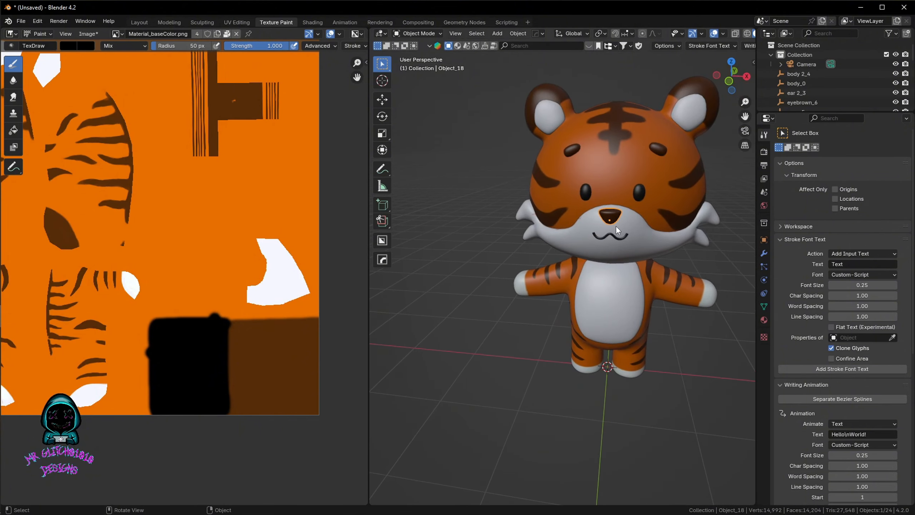
key("Tab")
left_click(610, 188)
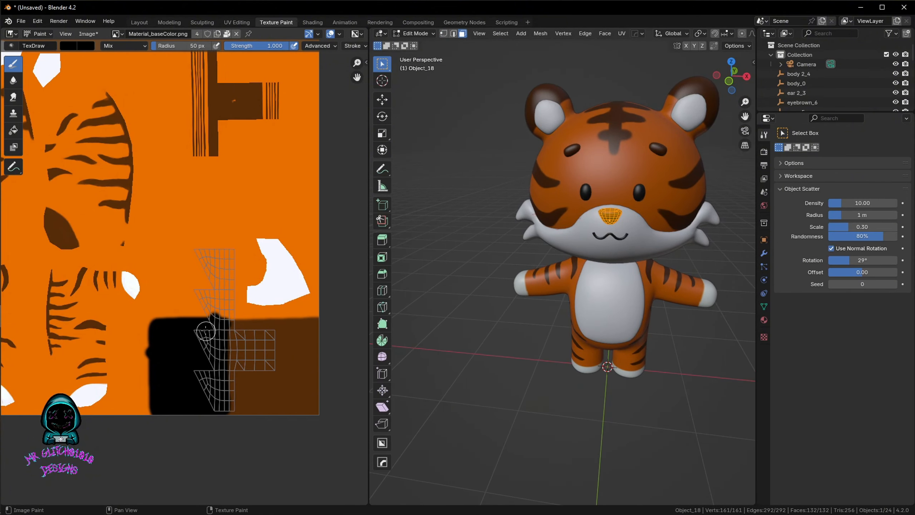
- Switch to the UV Editing workspace, change its image editor to a UV Editor and load Material_baseColor.png into it
left_click(12, 34)
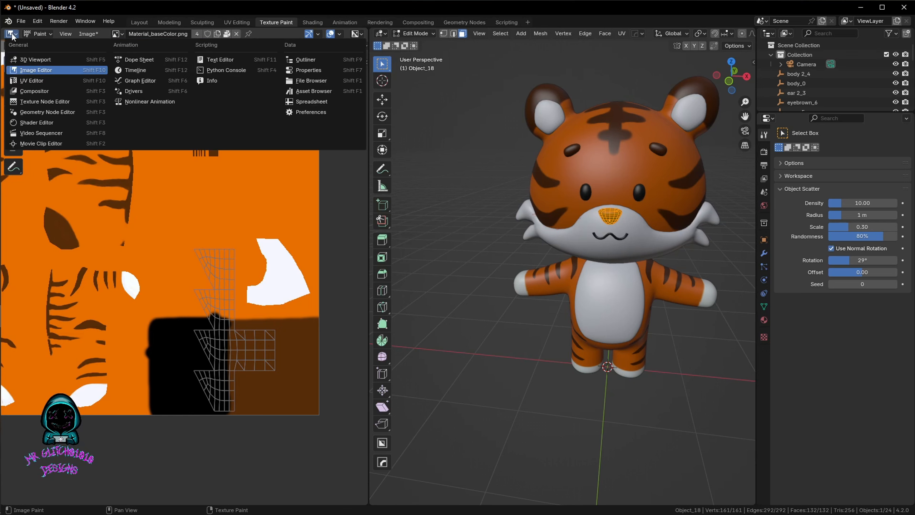
left_click(235, 20)
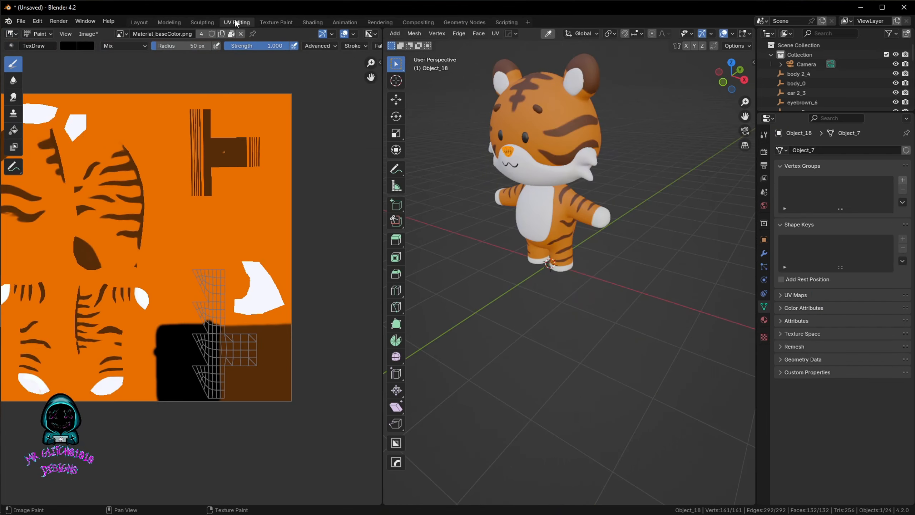
left_click(12, 34)
left_click(31, 80)
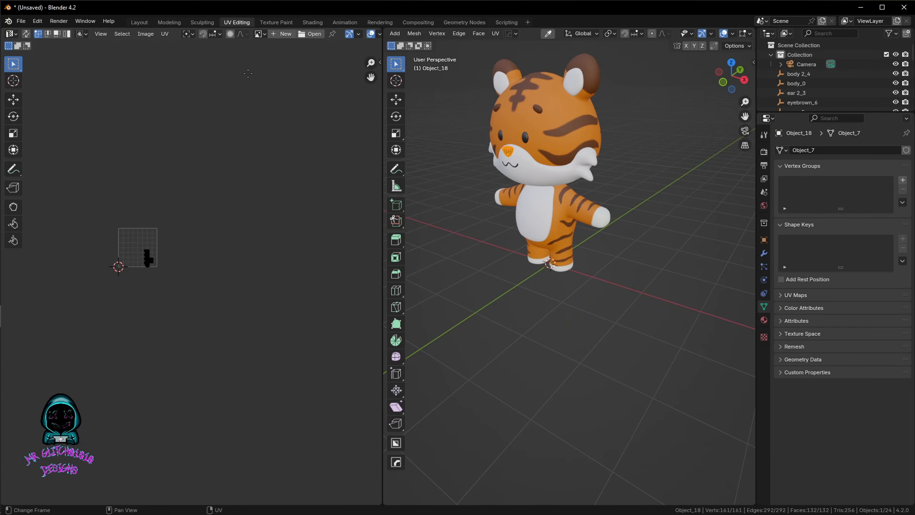
left_click(258, 34)
left_click(264, 48)
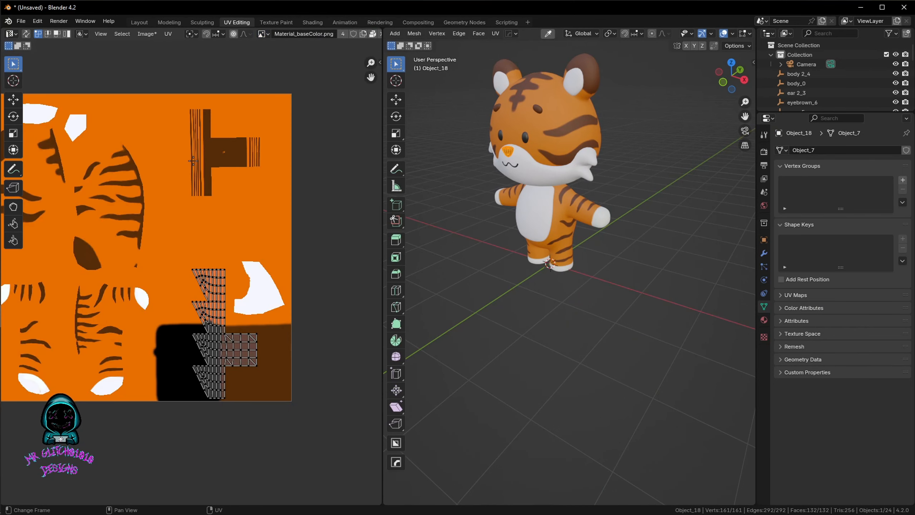
- Shrink all of the nose's UVs to a tiny patch and place them inside the brown block of the texture
key("a")
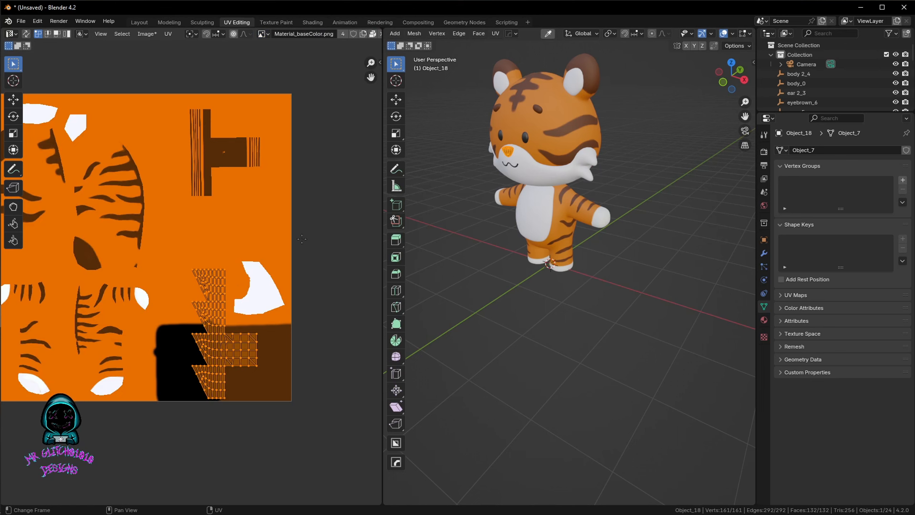
key("s")
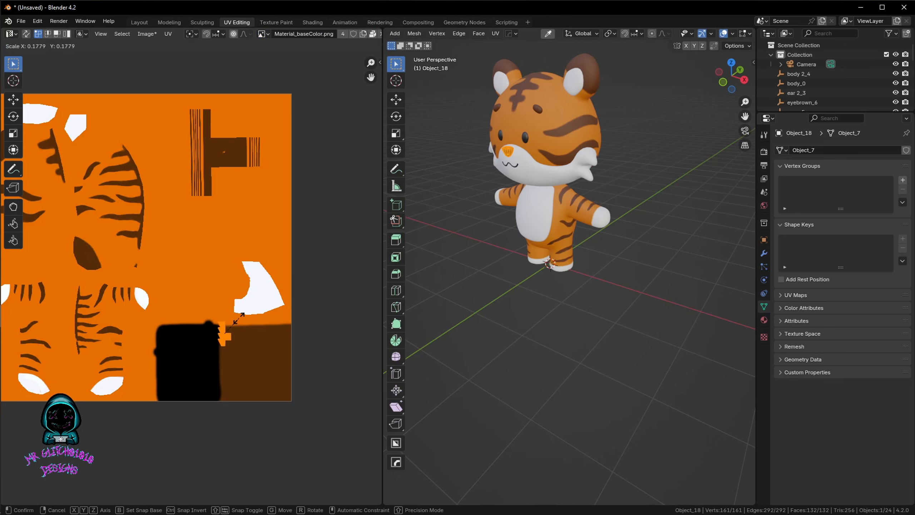
left_click(236, 322)
key("g")
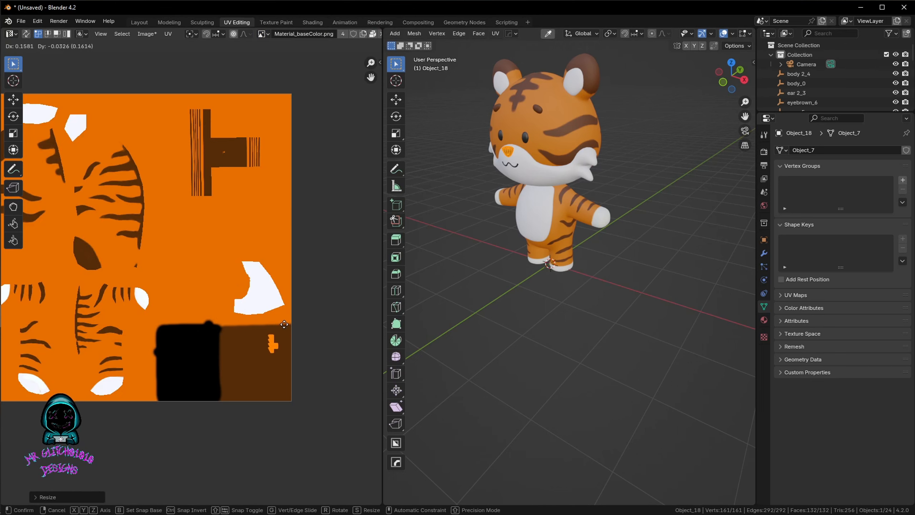
left_click(291, 320)
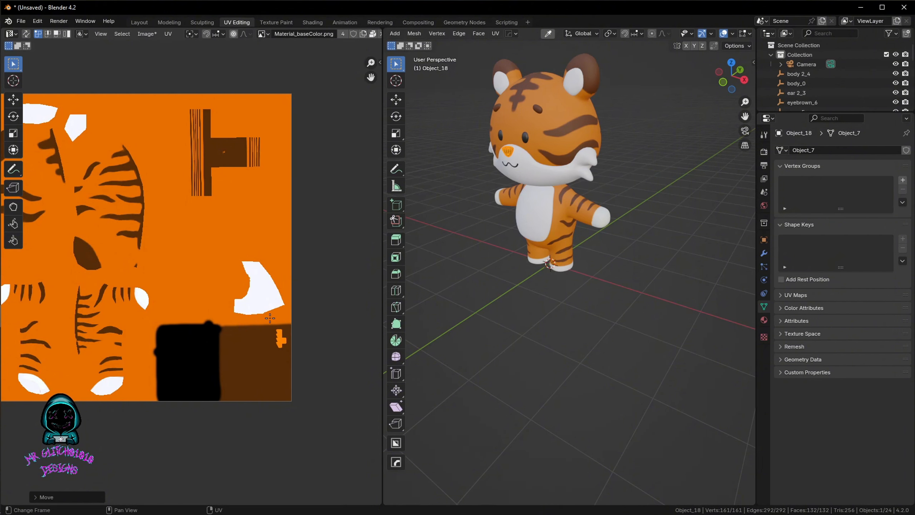
key("s")
left_click(302, 306)
- Return the nose to Object Mode and select the eyes mesh
scroll(524, 209, "up", 3)
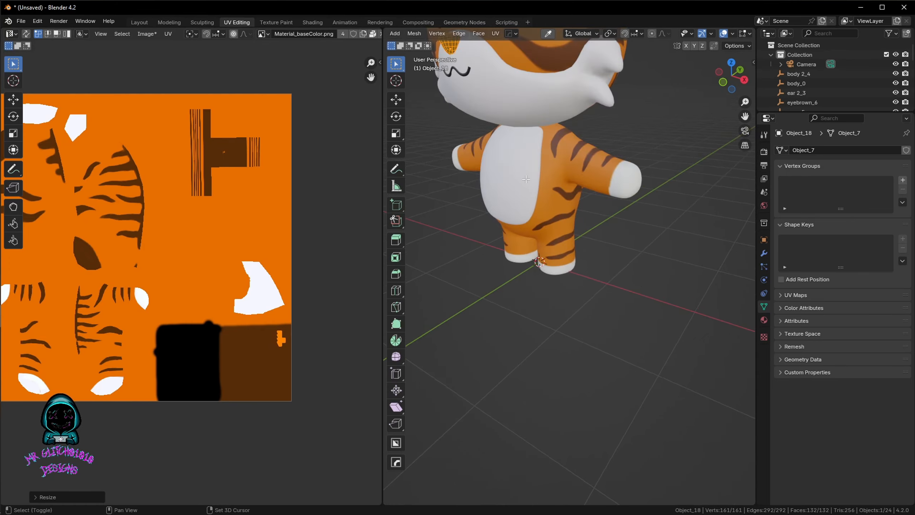
middle_click_drag(524, 209, 583, 303, "shift")
right_click(547, 75)
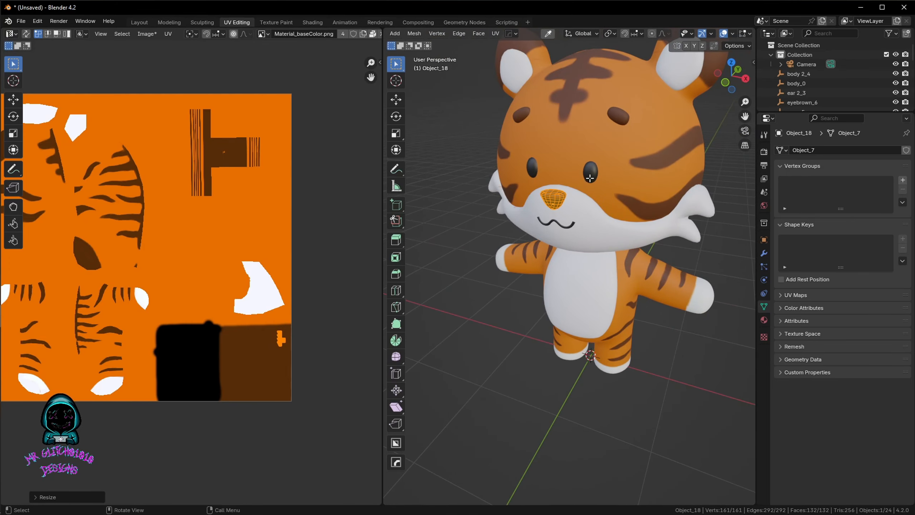
key("Tab")
left_click(592, 137)
left_click(593, 169)
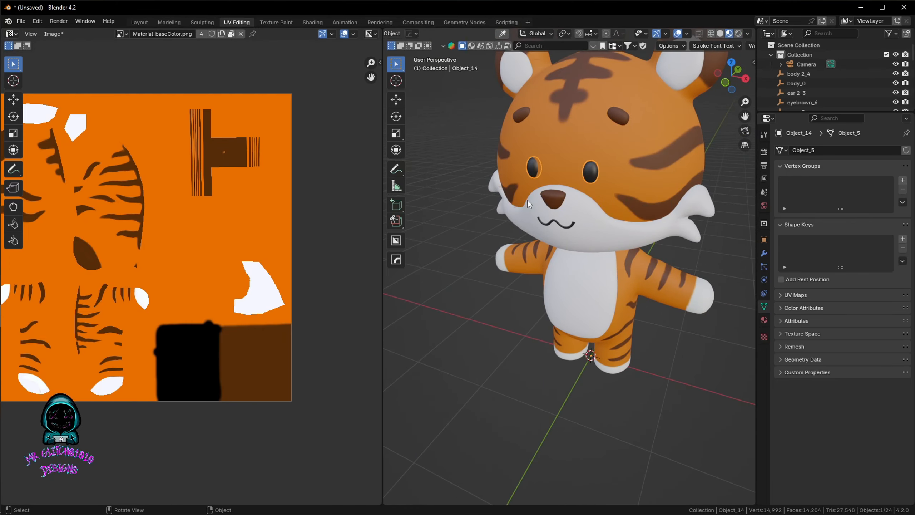
key("Tab")
left_click(533, 142)
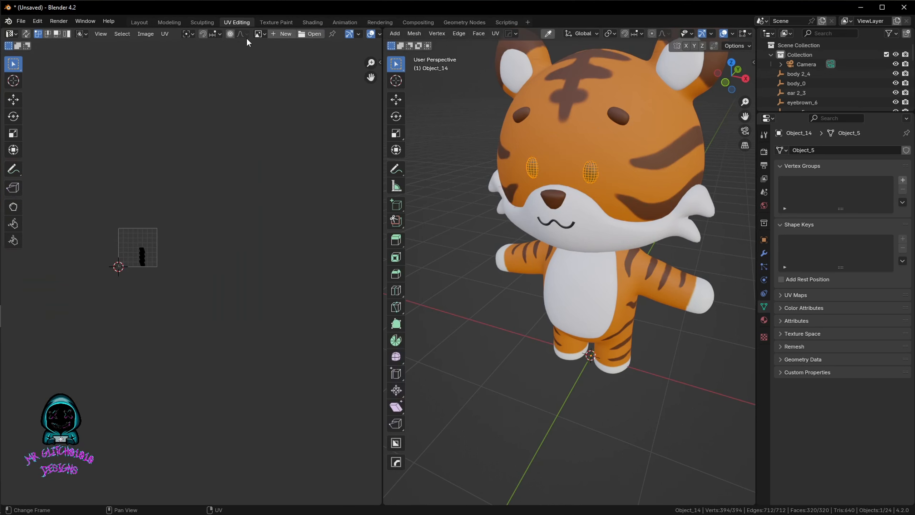
key("Tab")
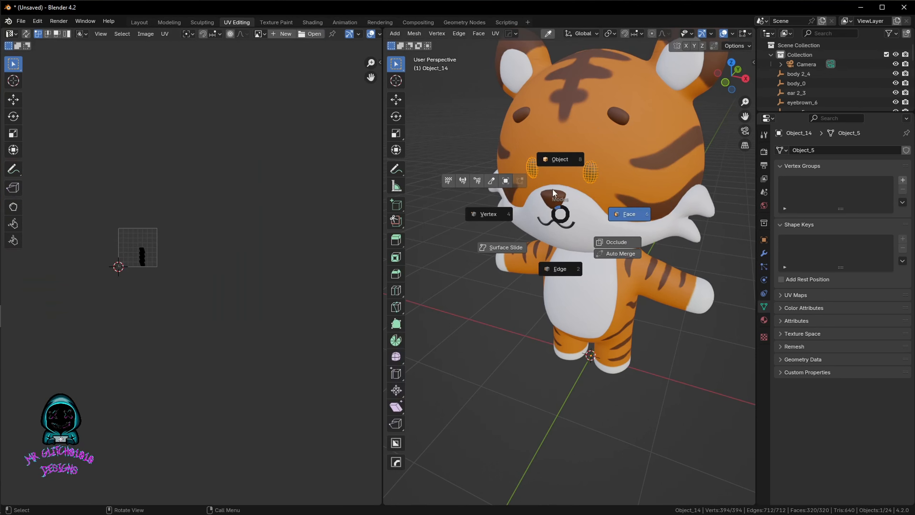
left_click(557, 193)
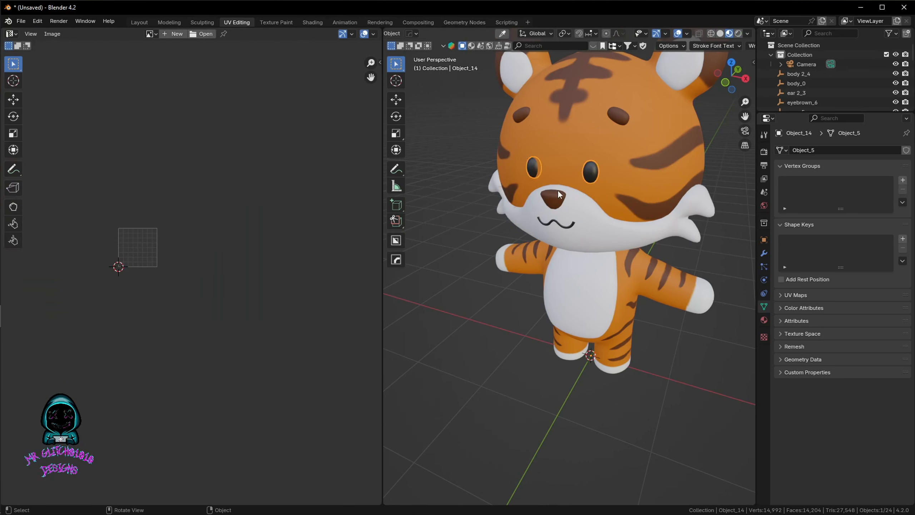
- Select the tiger's head and rename its material Material.002 as tiger
left_click(764, 320)
left_click(781, 191)
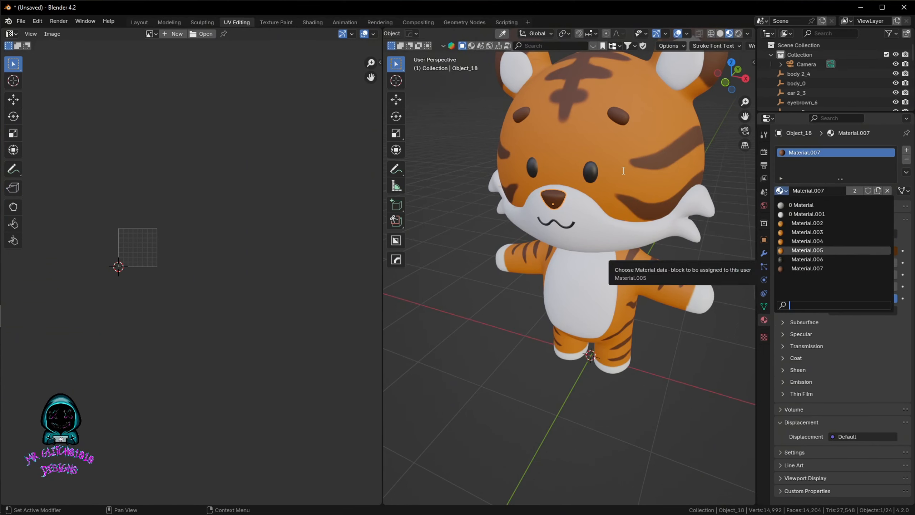
left_click(600, 191)
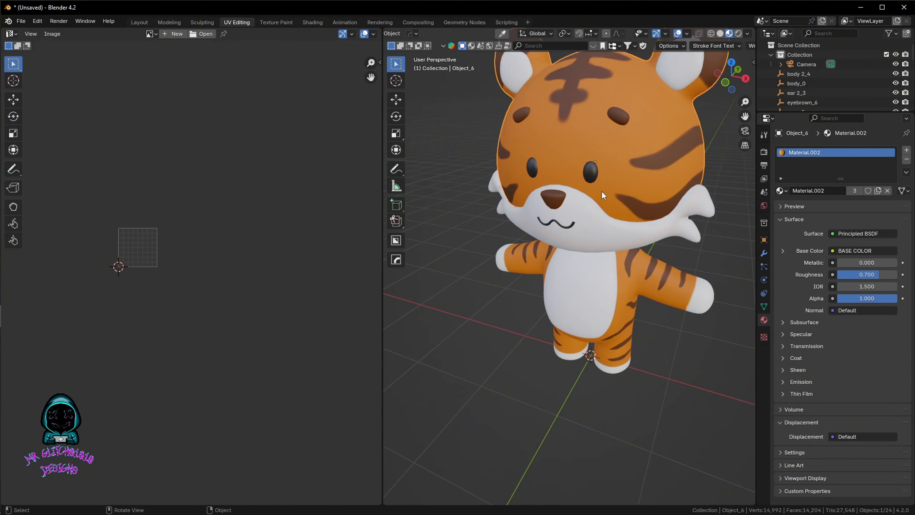
double_click(805, 190)
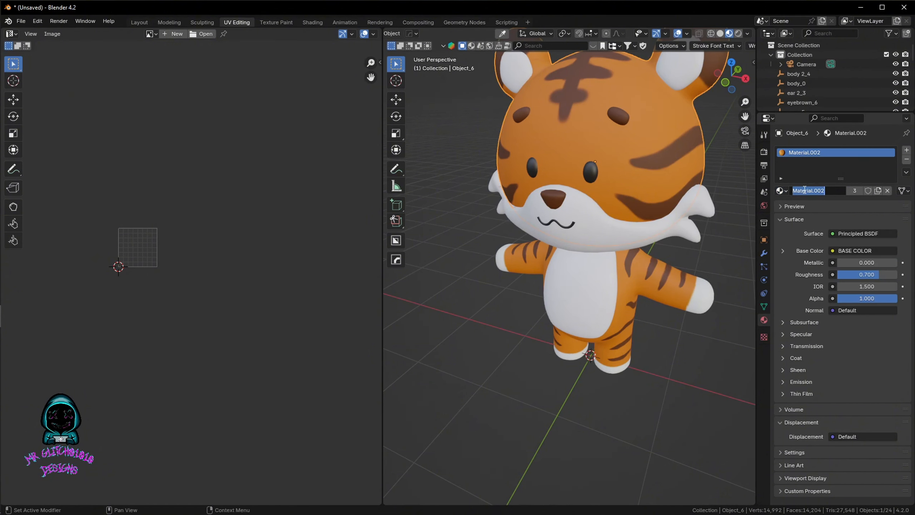
type("tiger\\")
key("Return")
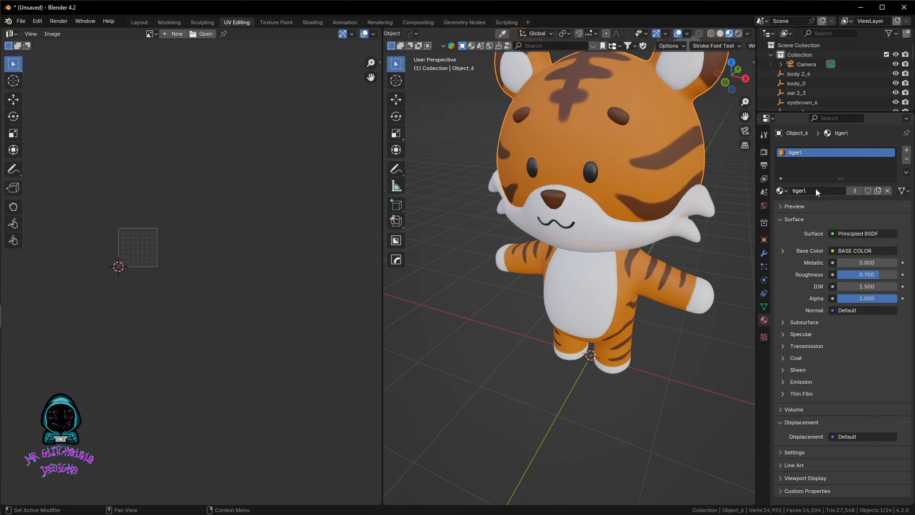
double_click(817, 190)
- Replace the nose's material with the tiger material
middle_click_drag(612, 203, 604, 225)
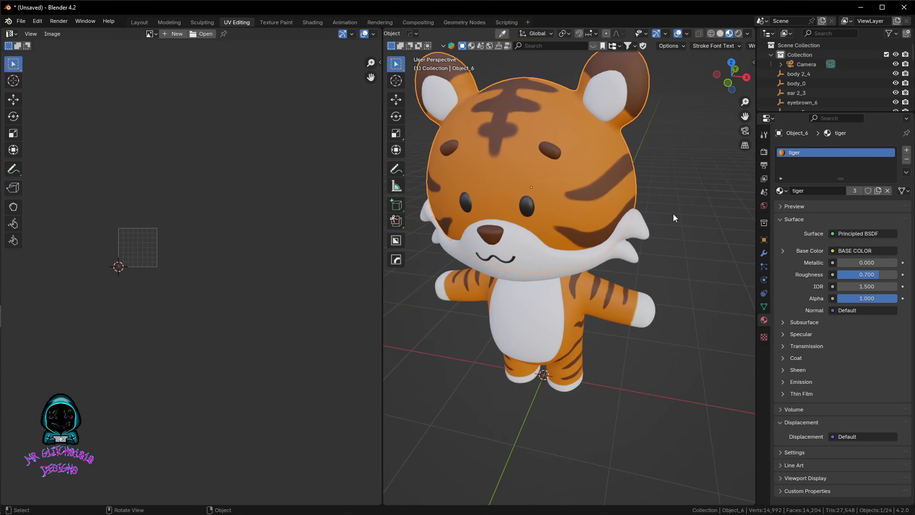
left_click(493, 238)
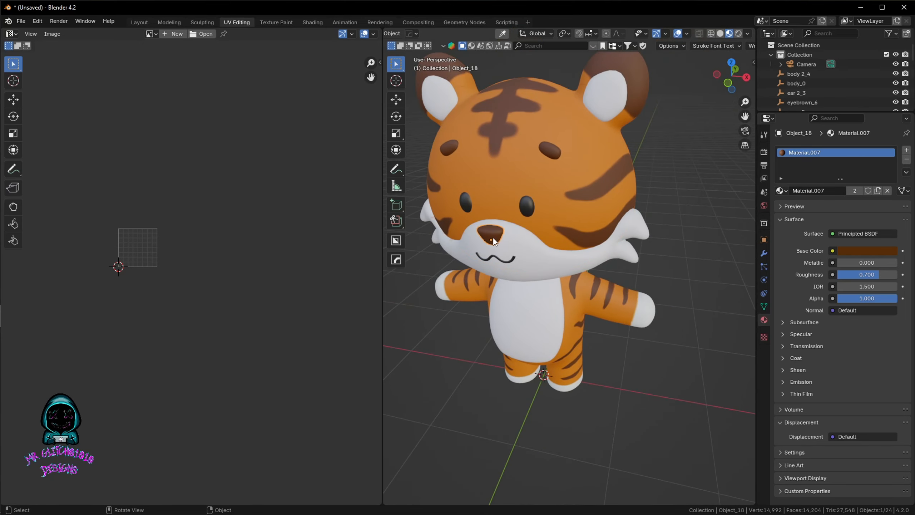
left_click(780, 191)
left_click(794, 270)
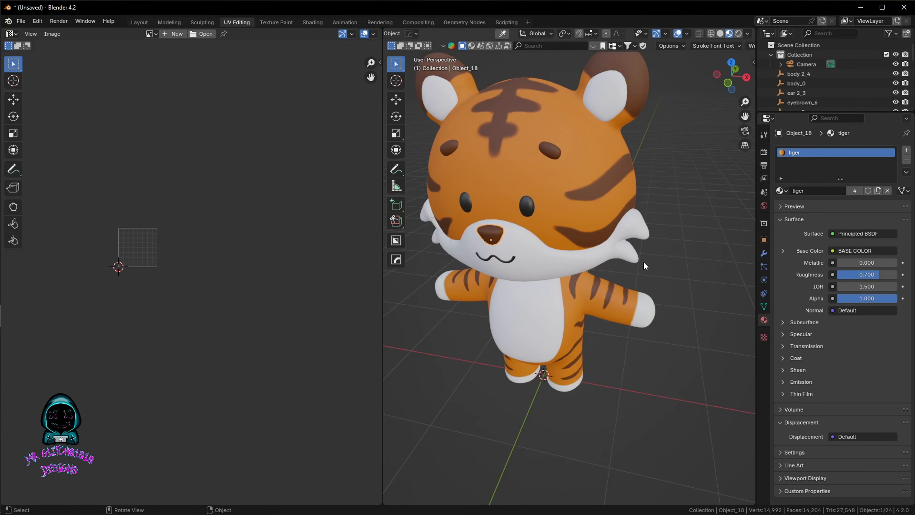
- Replace the mouth line's material with the tiger material
left_click(499, 263)
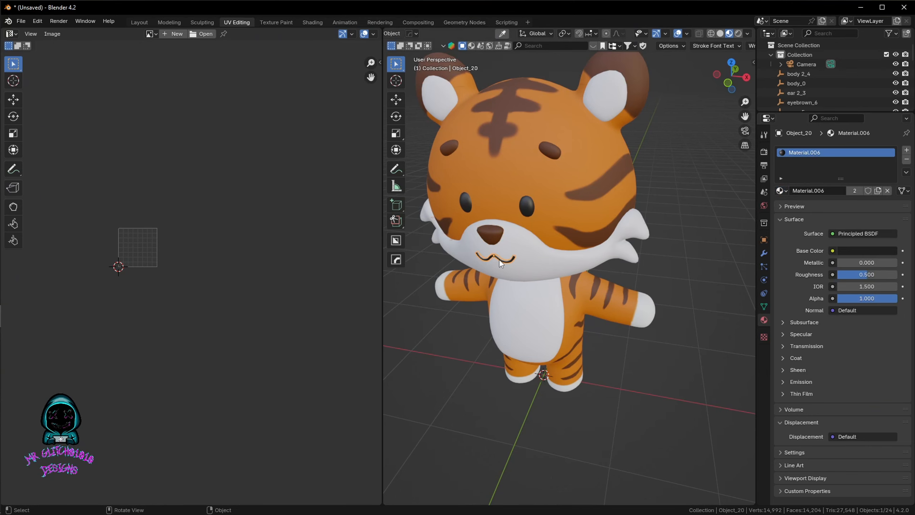
left_click(782, 189)
left_click(796, 268)
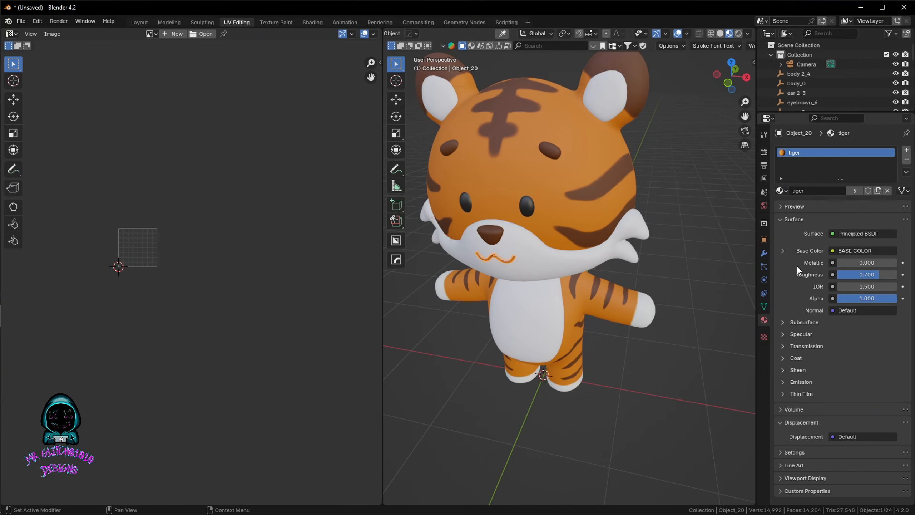
- Edit the mouth mesh, shrink all its UVs to a tiny patch and move them onto the black block of the texture
key("Tab")
left_click(492, 209)
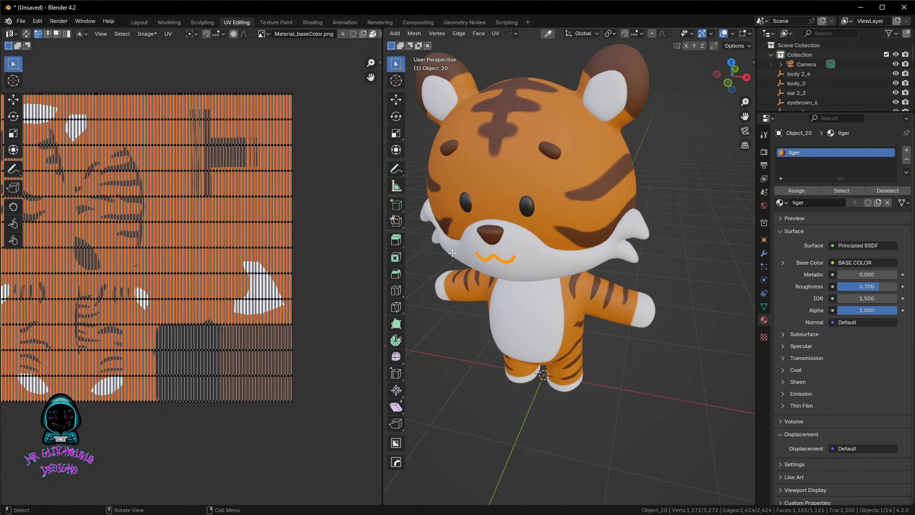
key("a")
key("s")
left_click(262, 141)
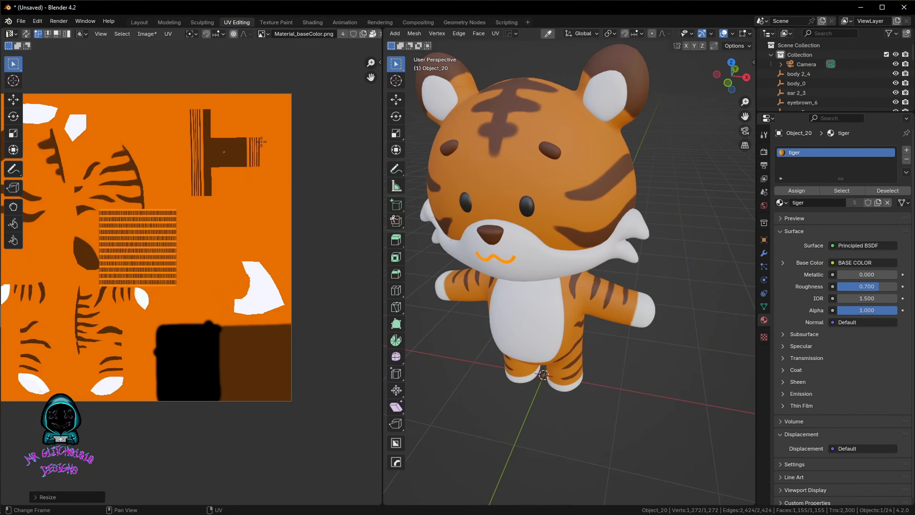
key("s")
left_click(147, 235)
key("g")
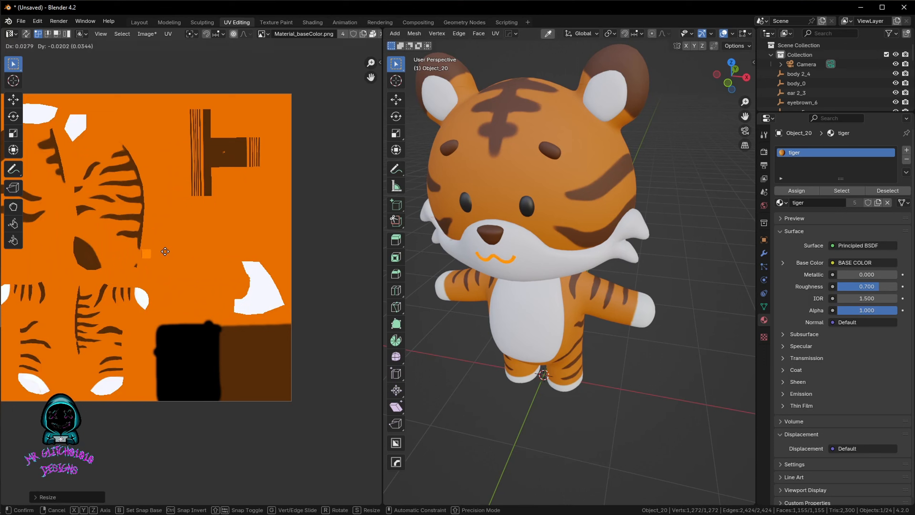
left_click(180, 319)
- Leave the mouth's Edit Mode, edit the eyes mesh instead and replace its material with tiger
left_click(526, 206)
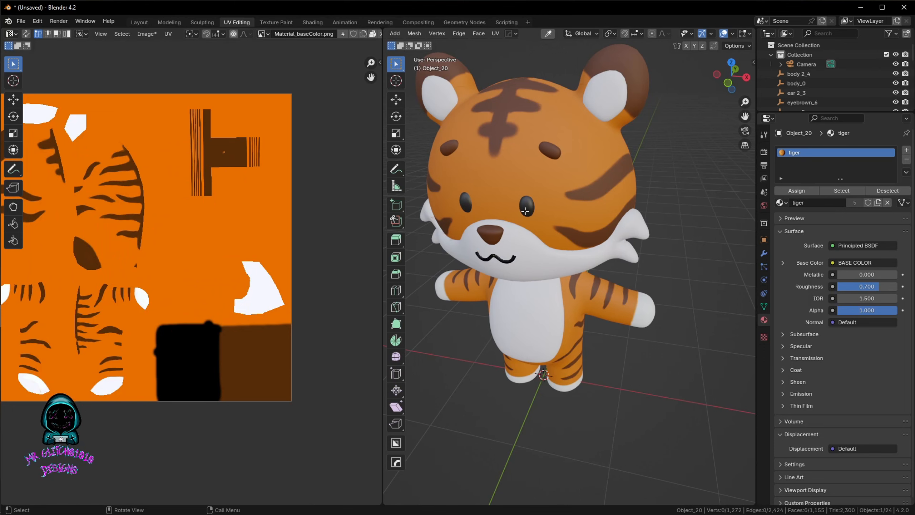
key("Tab")
left_click(523, 160)
left_click(527, 206)
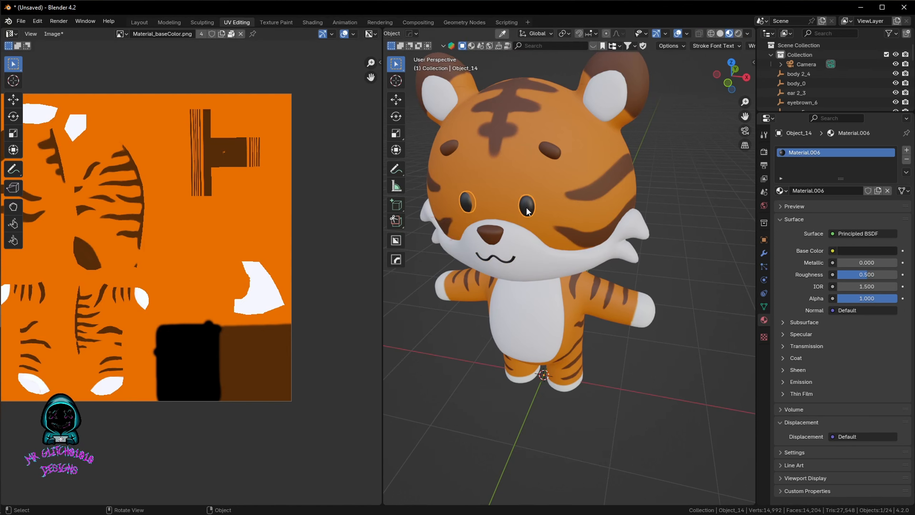
key("Tab")
left_click(524, 158)
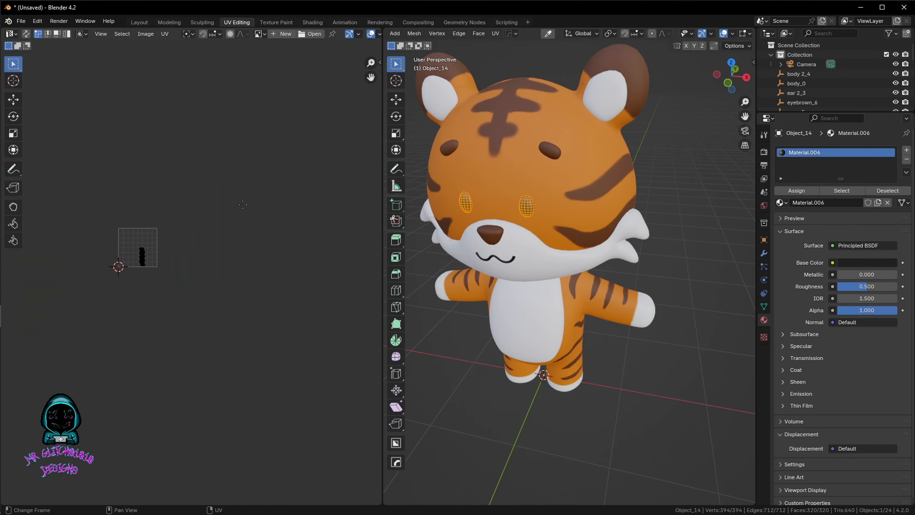
left_click(785, 203)
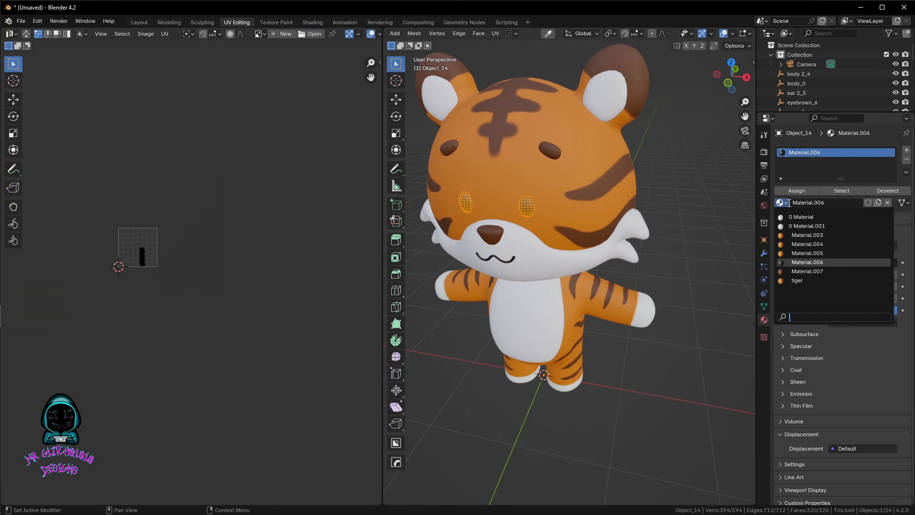
left_click(796, 281)
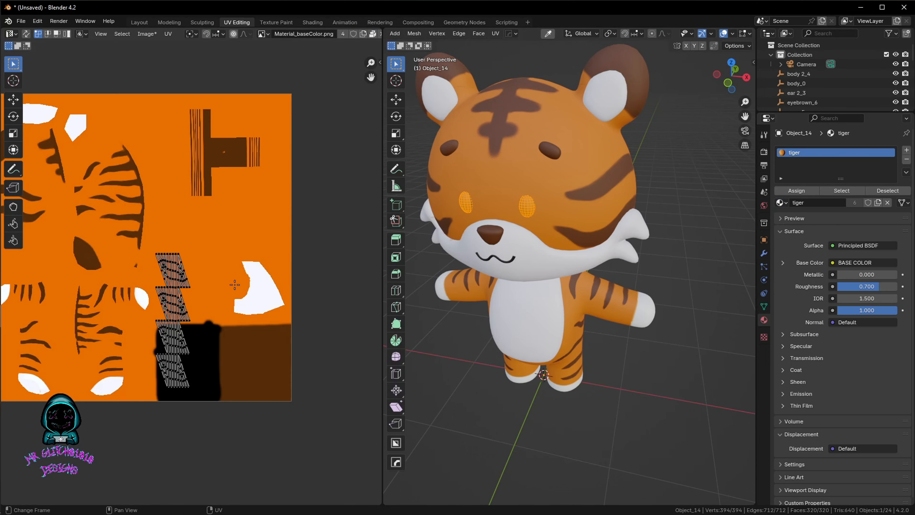
- Shrink all of the eyes' UVs to a tiny patch, move them onto the texture's black block and return to Object Mode
scroll(200, 309, "down", 2)
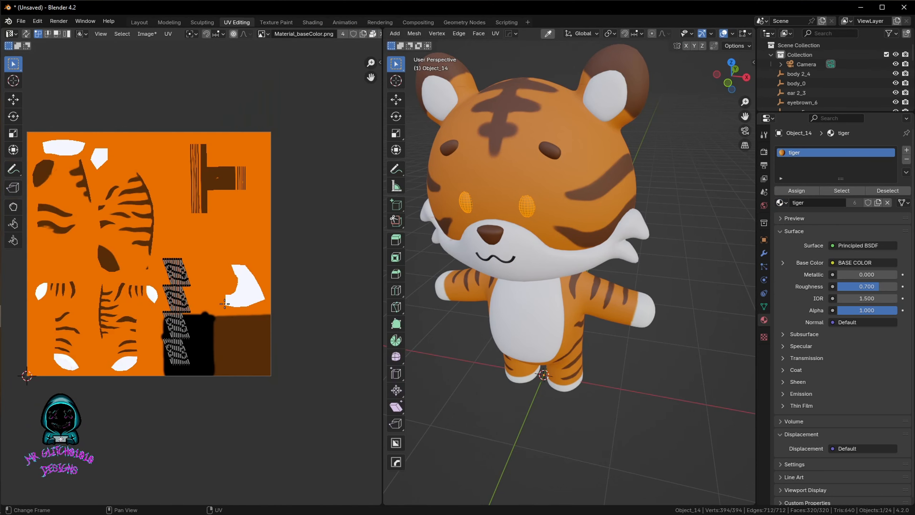
key("a")
key("s")
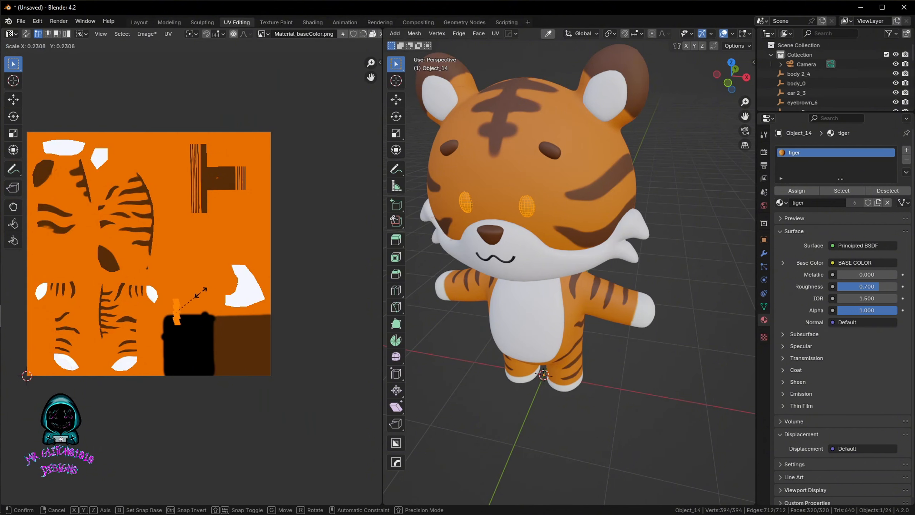
left_click(189, 300)
key("g")
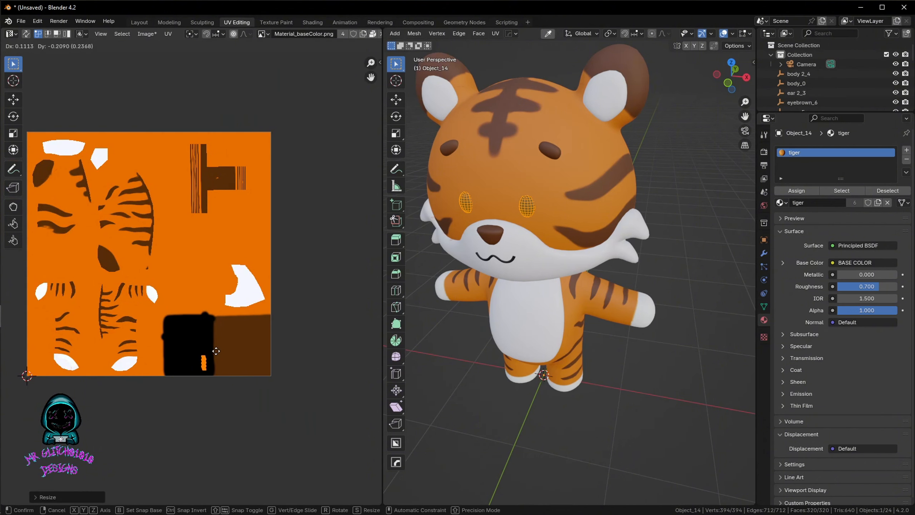
left_click(216, 351)
key("Tab")
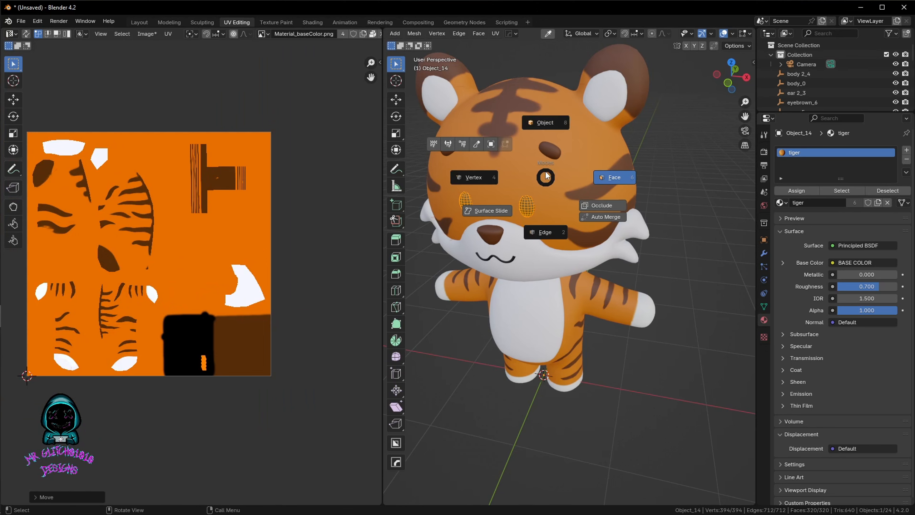
left_click(547, 126)
- Replace the eyebrows' material with the tiger material and start editing their mesh
left_click(552, 153)
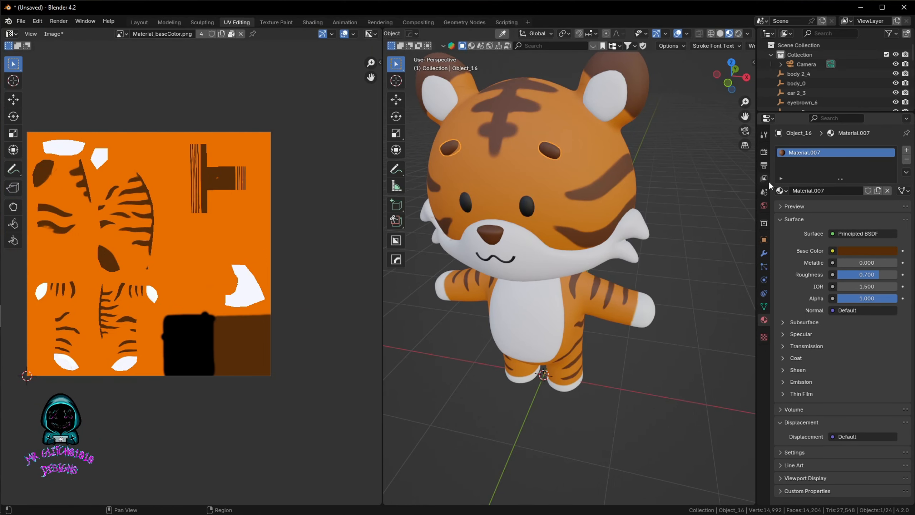
left_click(781, 190)
left_click(798, 268)
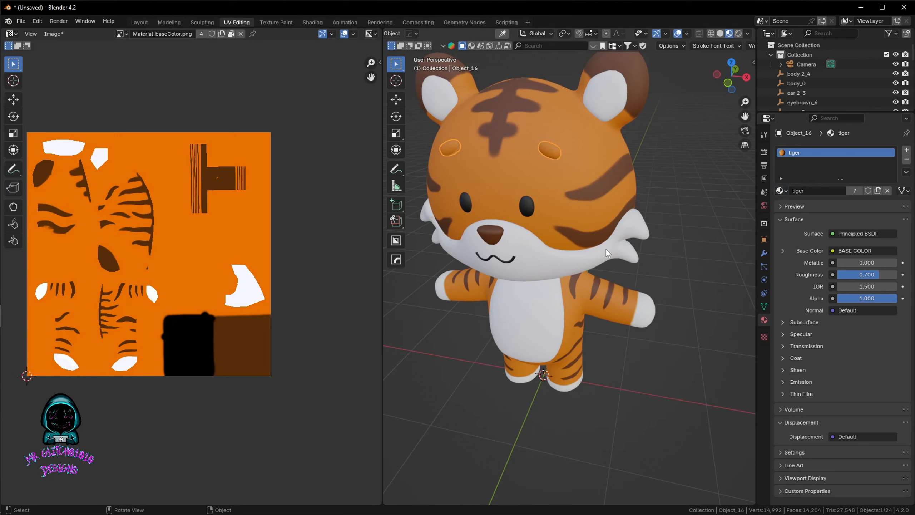
key("Tab")
left_click(599, 108)
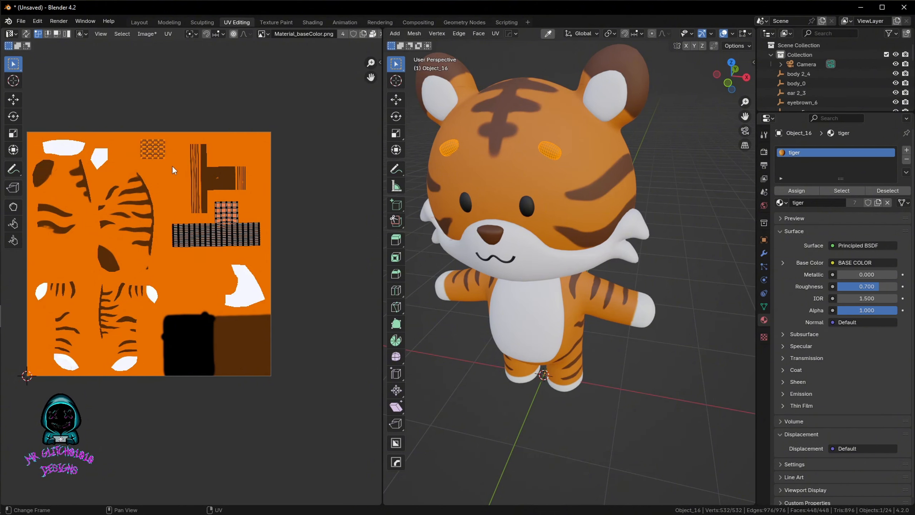
- Move the separate eyebrow UV island beside the others, and move the whole group onto the texture's dark brown block
key("g")
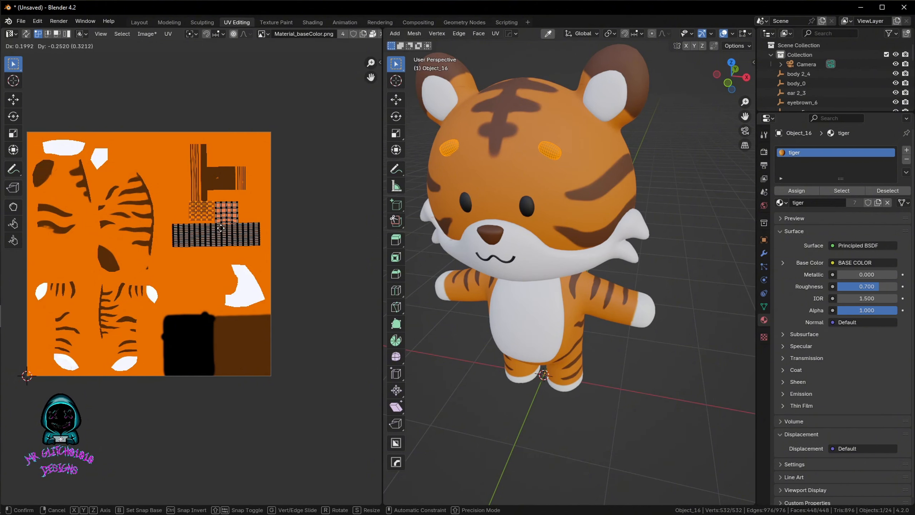
left_click(221, 230)
left_click(157, 194)
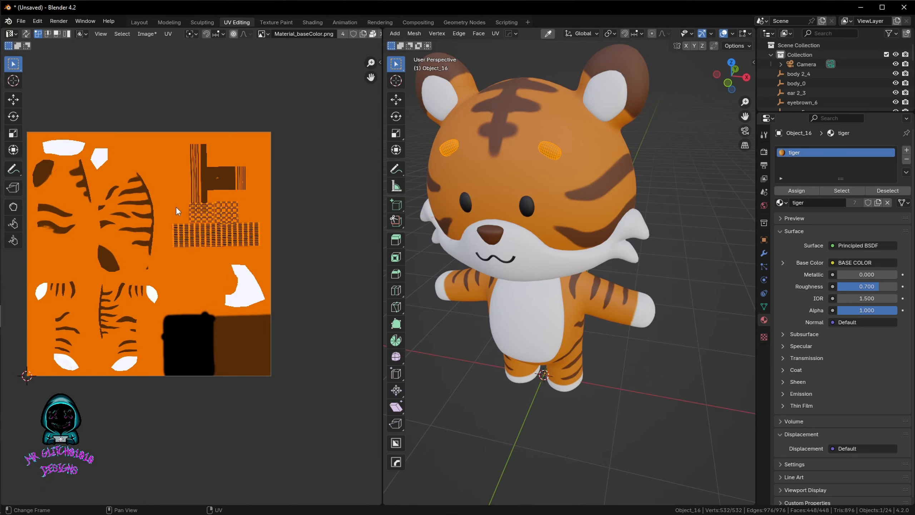
key("g")
left_click(218, 323)
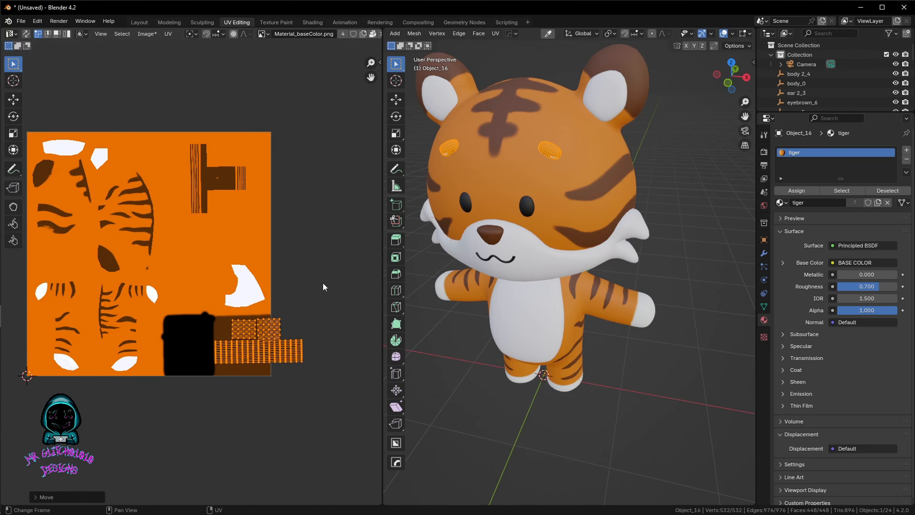
- Shrink the eyebrow UVs to fit entirely inside the dark brown block and return to Object Mode
key("s")
left_click(278, 312)
key("g")
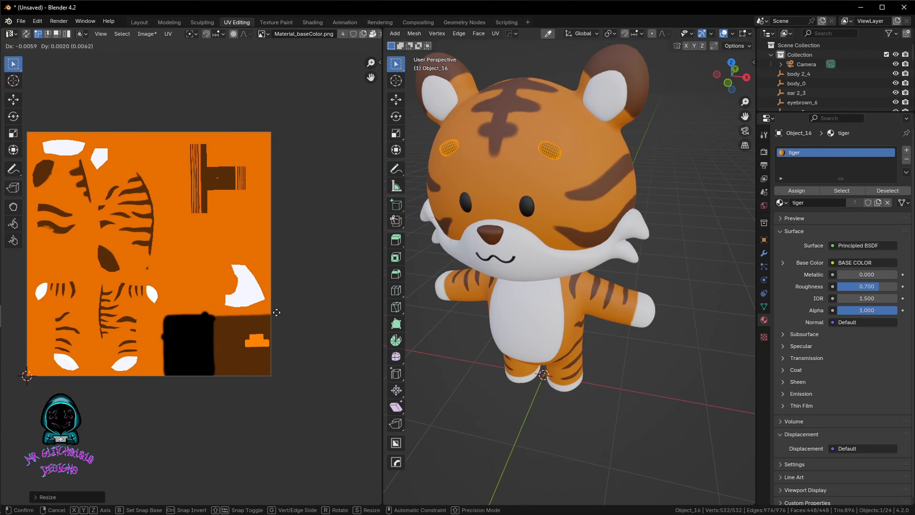
left_click(252, 339)
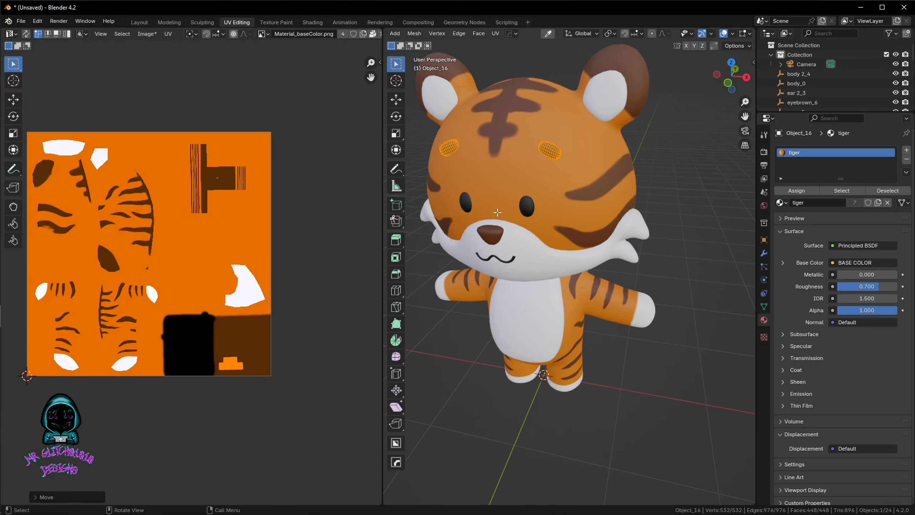
scroll(497, 212, "down", 6)
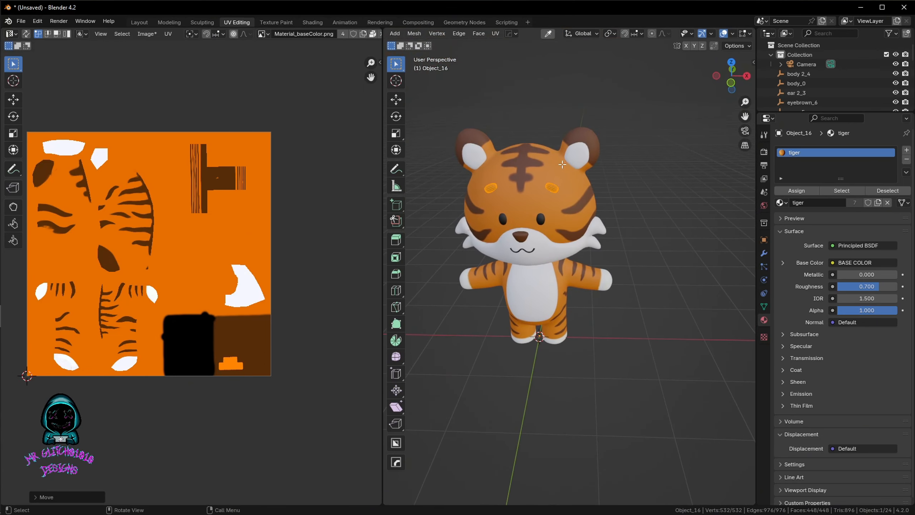
key("alt+a")
key("ctrl+Tab")
left_click(574, 114)
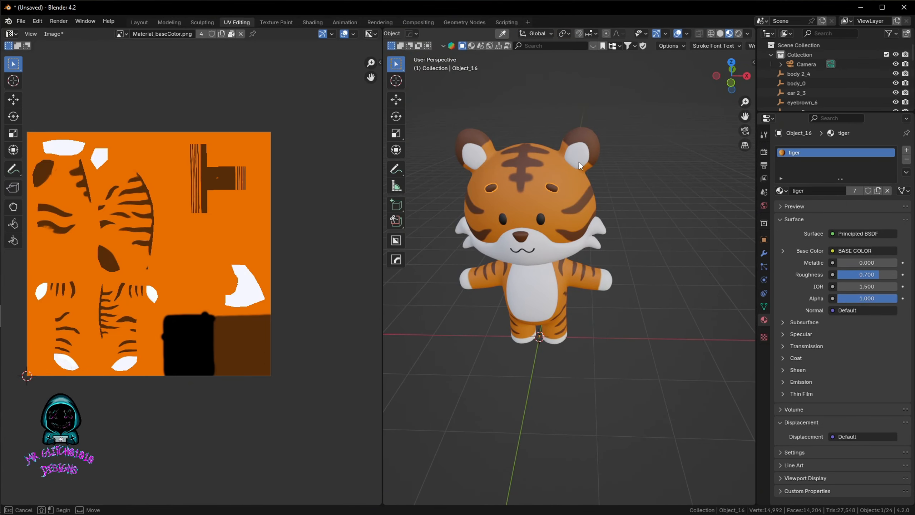
- Replace the inner ears' material with the tiger material
left_click(585, 155)
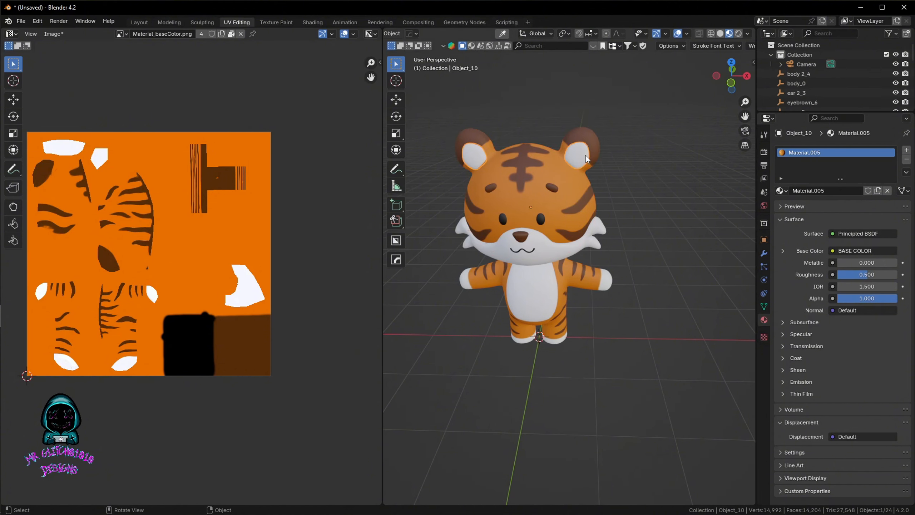
left_click(780, 190)
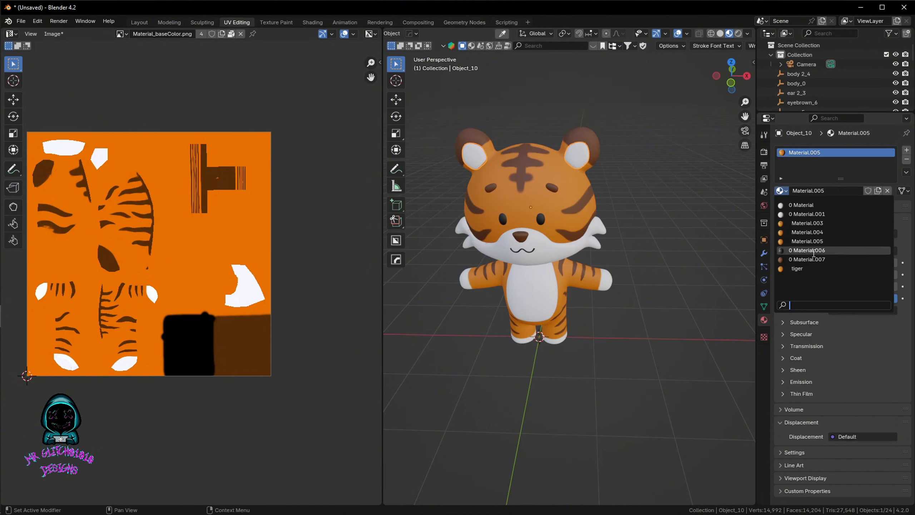
left_click(809, 268)
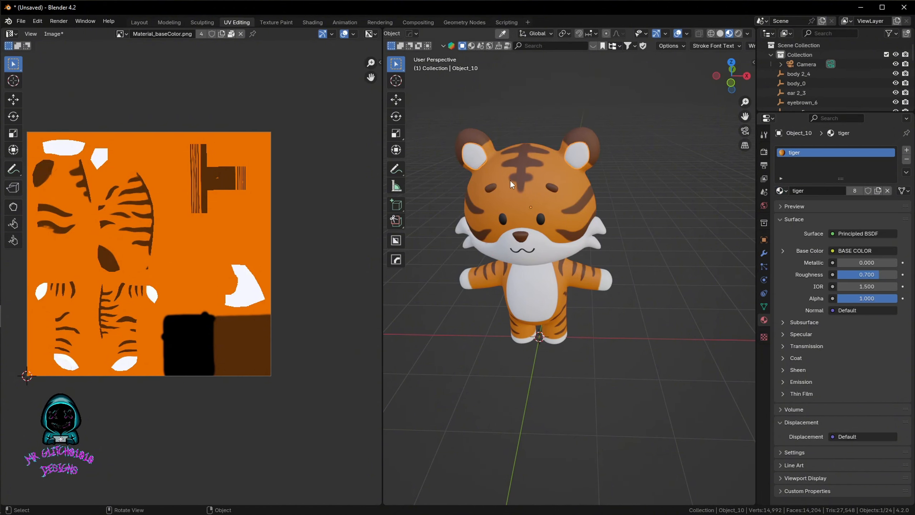
- Check the materials of the other body parts and replace the white belly's material with the tiger material
left_click(585, 142)
left_click(555, 194)
left_click(560, 272)
left_click(540, 281)
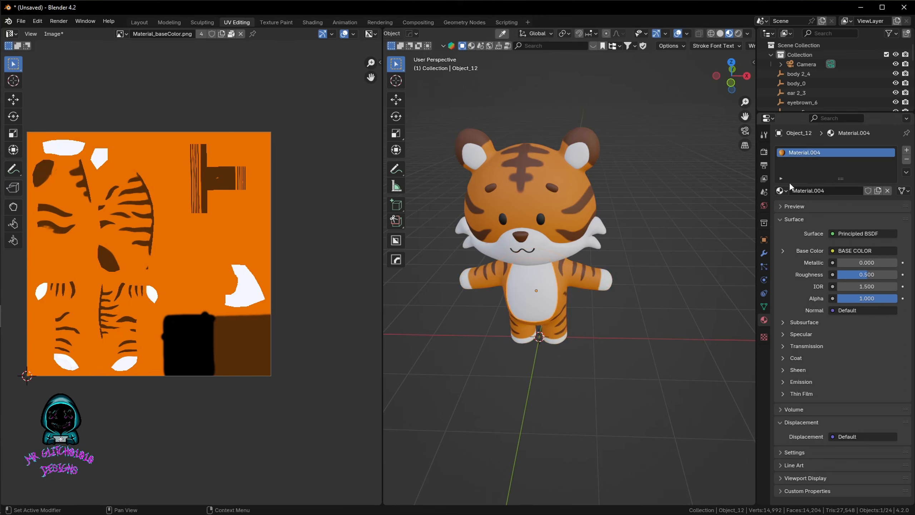
left_click(781, 190)
left_click(804, 268)
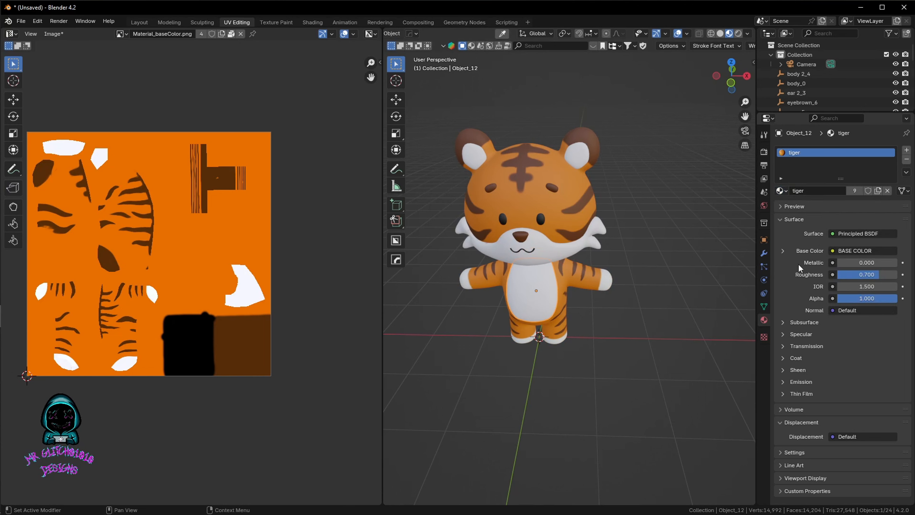
- Examine the tiger from the front and back alongside the shared texture
scroll(555, 264, "up", 1)
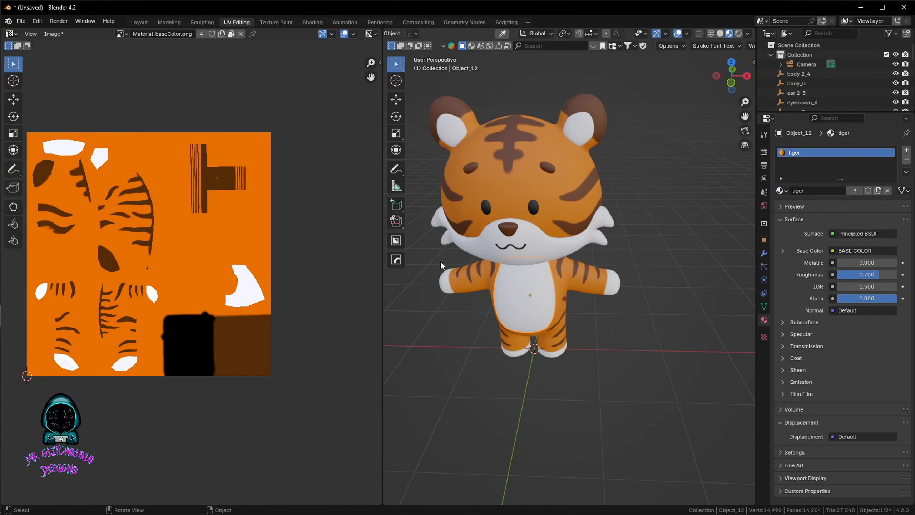
scroll(517, 242, "down", 2)
middle_click_drag(517, 242, 543, 264, "shift")
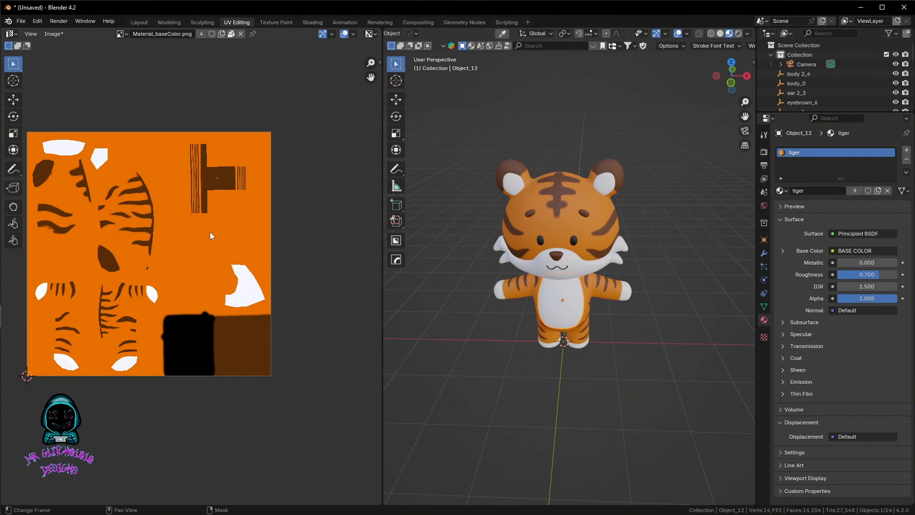
scroll(201, 220, "up", 2)
scroll(201, 219, "down", 1)
middle_click_drag(194, 196, 242, 207)
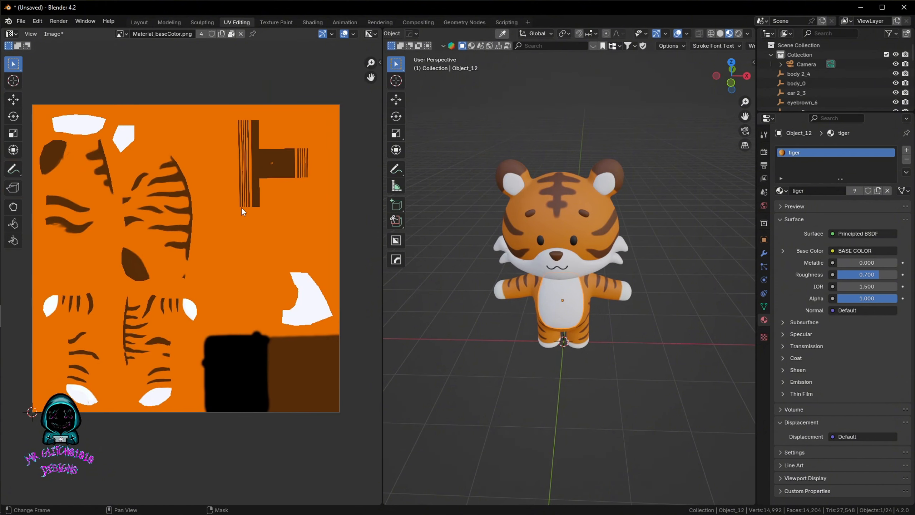
middle_click_drag(547, 174, 583, 226)
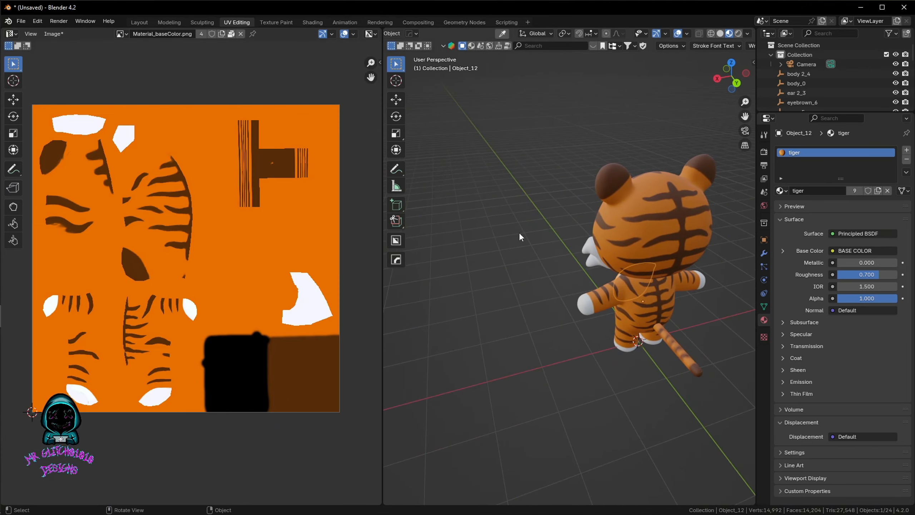
- Edit the head mesh, select its second striped UV island and try moving it across the texture
left_click(655, 219)
key("Tab")
left_click(705, 218)
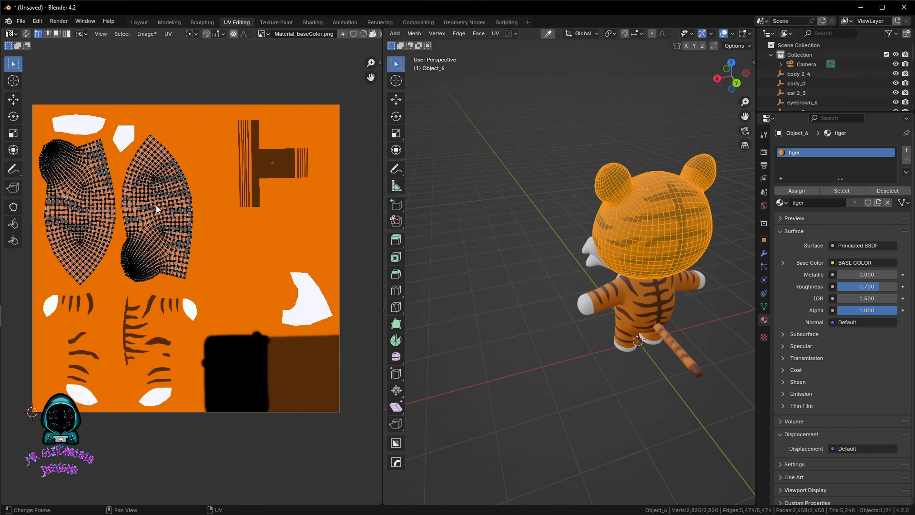
key("l")
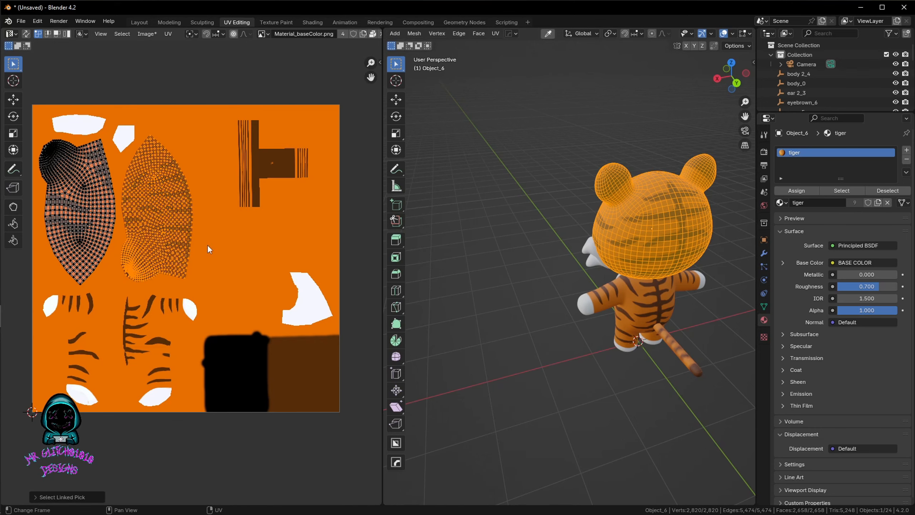
key("g")
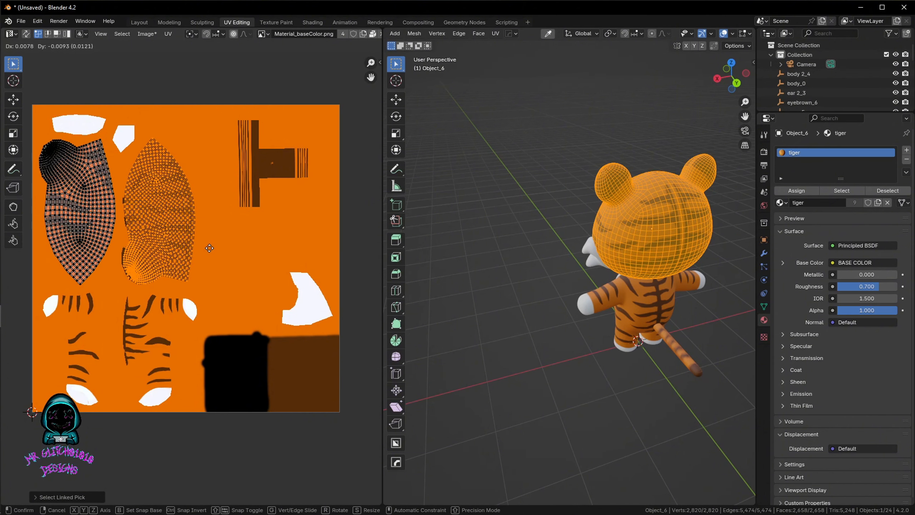
right_click(209, 248)
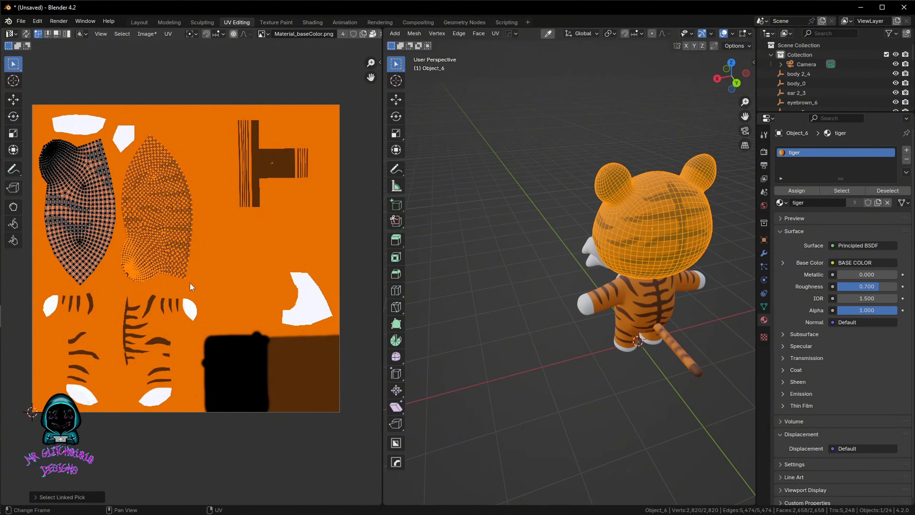
right_click(86, 166)
- Switch to texture painting, sample the texture's dark stripe brown as the brush colour and set the brush radius to 7 px
left_click(275, 23)
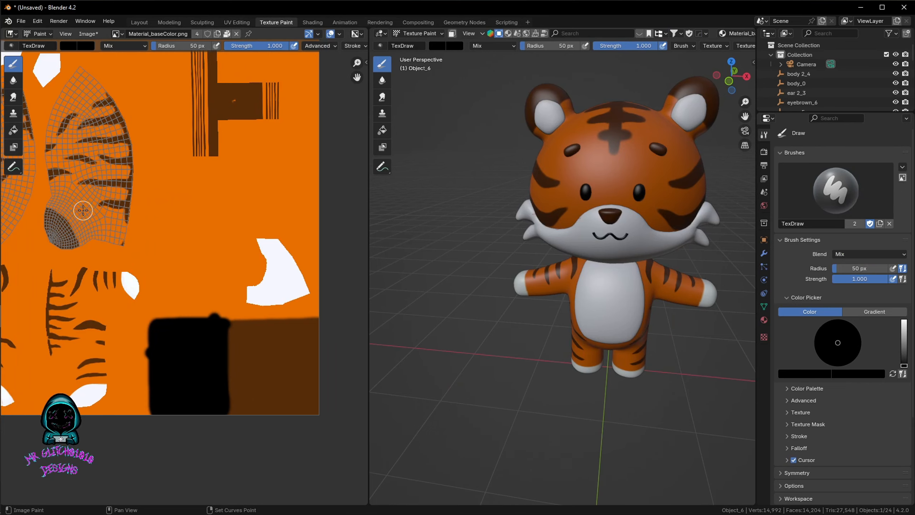
scroll(154, 249, "up", 1)
middle_click_drag(154, 249, 180, 275)
left_click(66, 43)
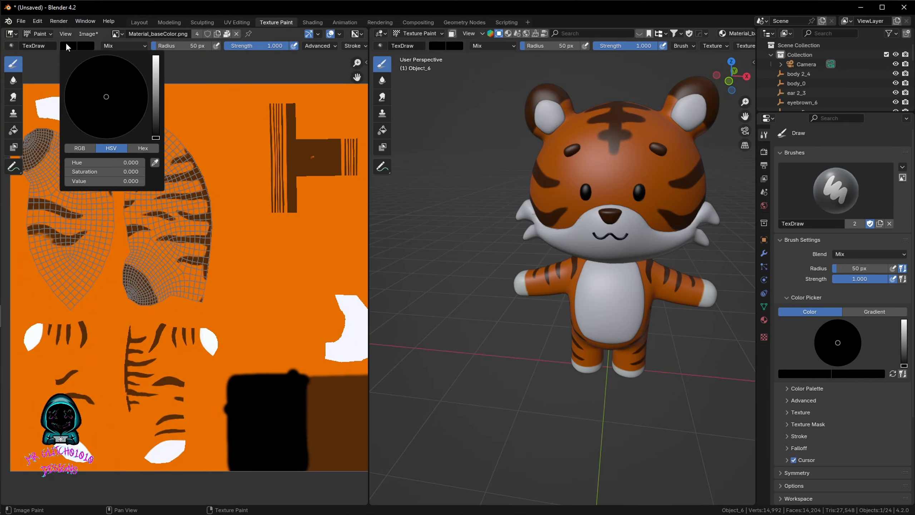
left_click(155, 162)
left_click(299, 157)
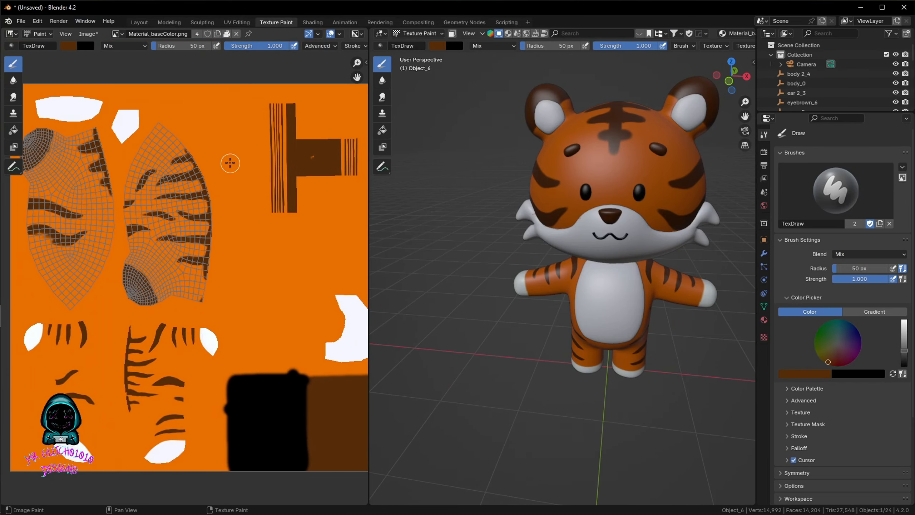
left_click_drag(177, 45, 158, 46)
- Paint an extra dark brown stripe on the back of the tiger's head, extending sideways from the central stripe
middle_click_drag(485, 148, 539, 188)
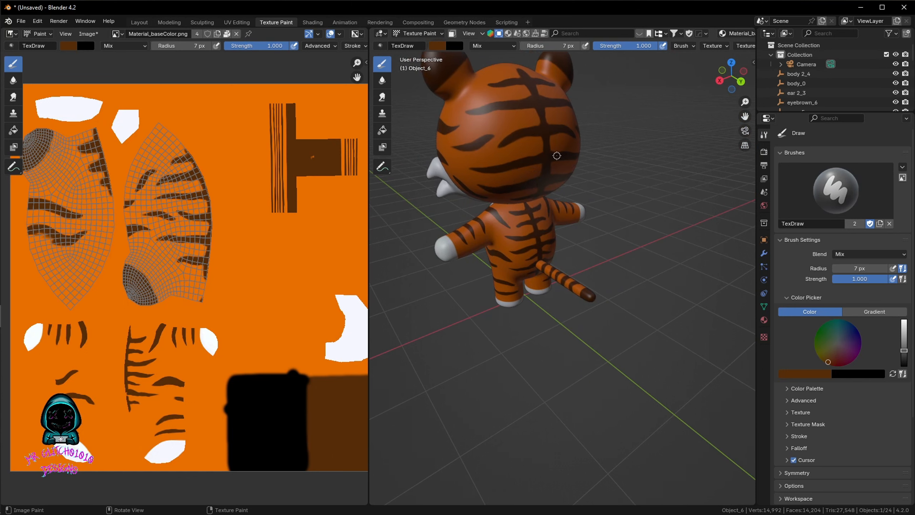
left_click_drag(538, 115, 497, 128)
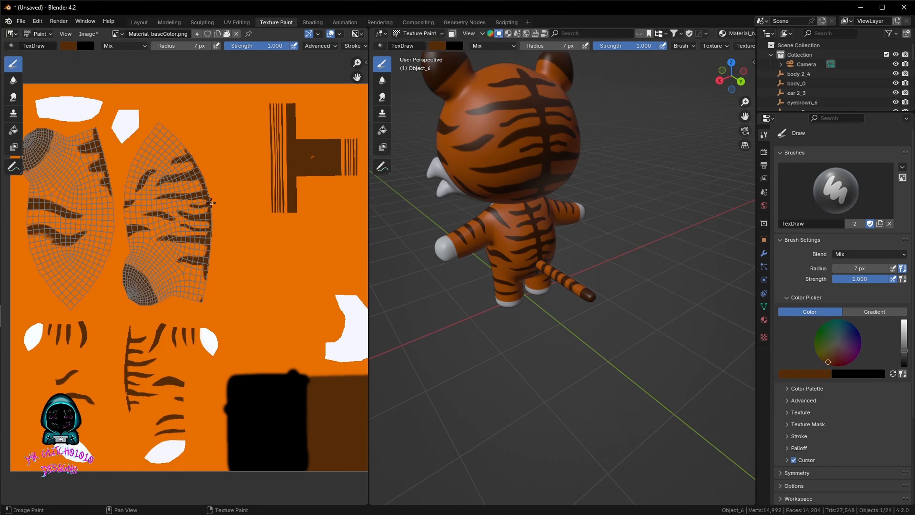
middle_click_drag(517, 142, 587, 186)
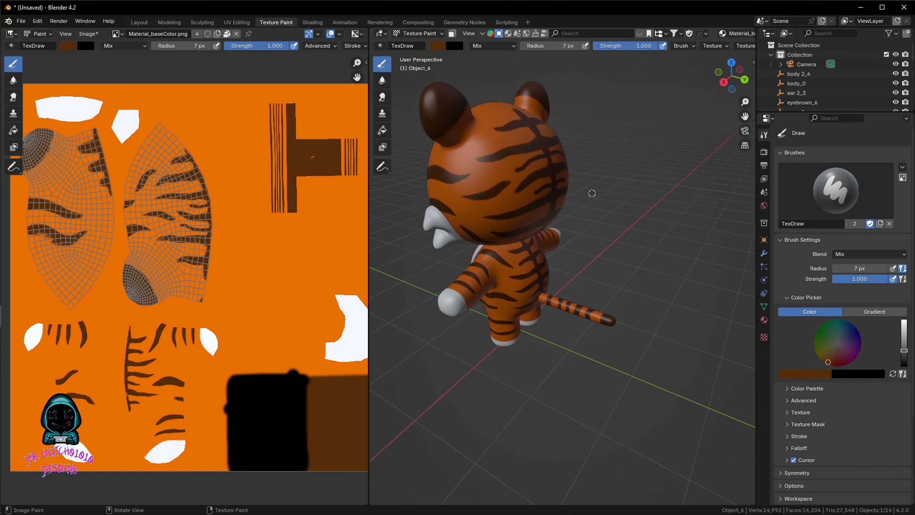
- Start saving the painted texture image under a new name and browse to the tiger_character folder in E:\horizon worlds vid assets
scroll(288, 259, "down", 5)
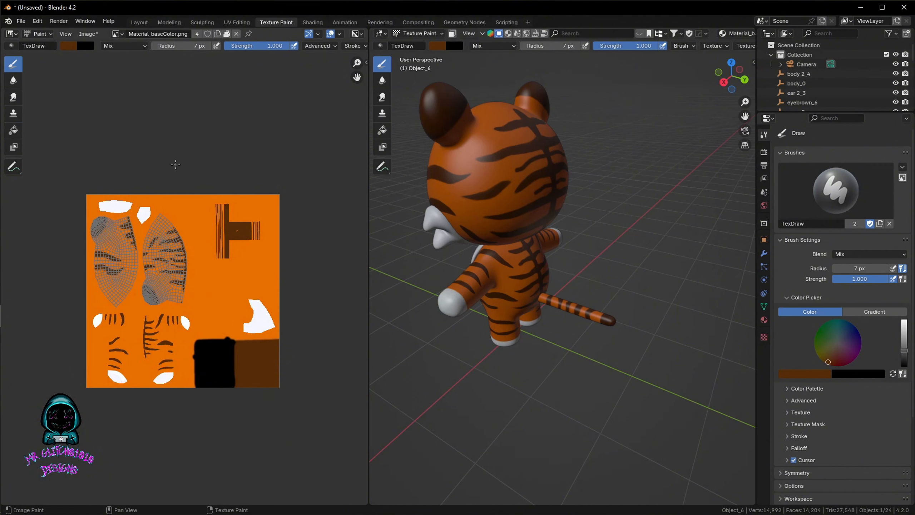
left_click(88, 35)
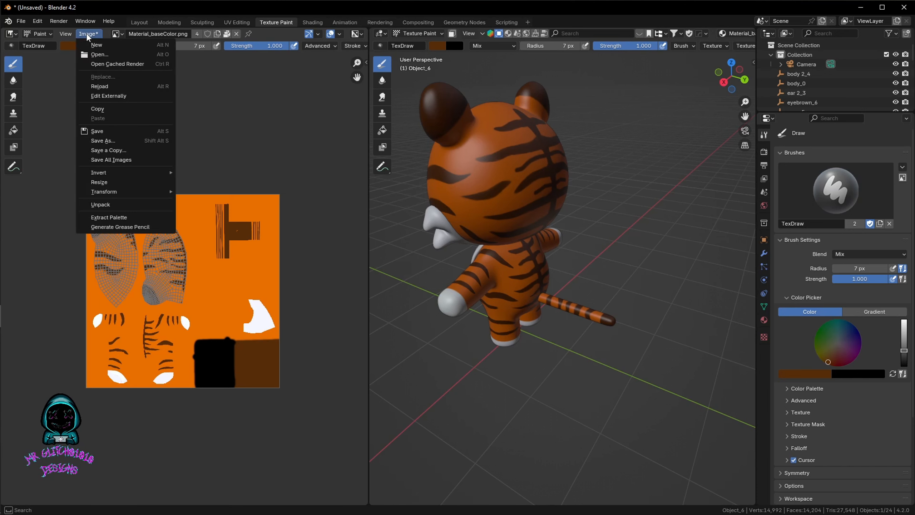
left_click(108, 142)
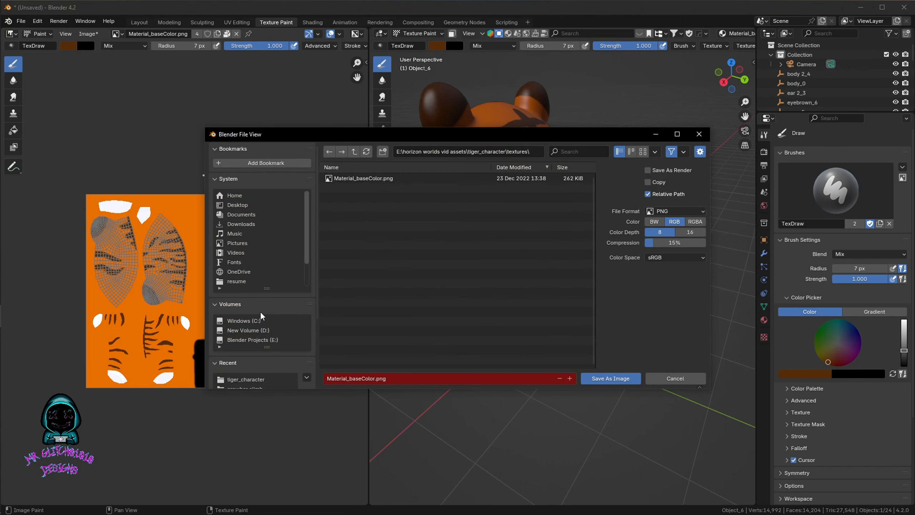
left_click(258, 339)
scroll(400, 286, "down", 5)
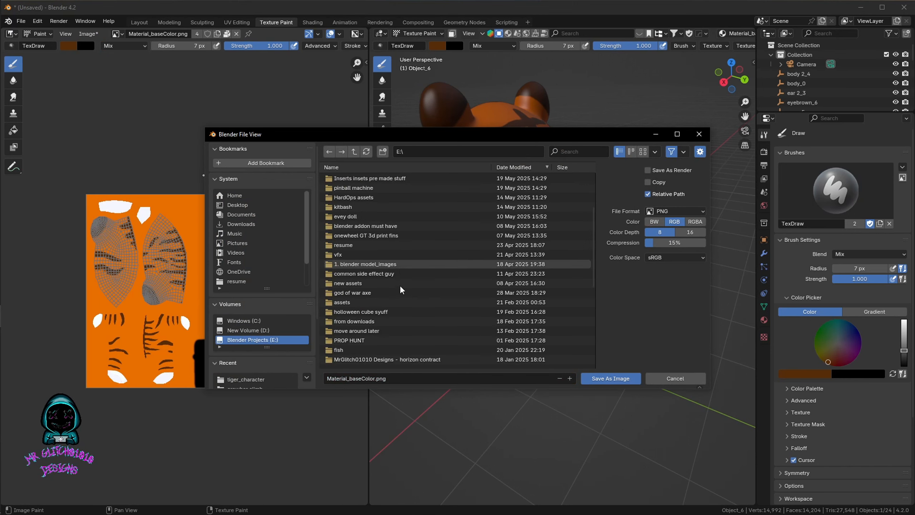
double_click(388, 321)
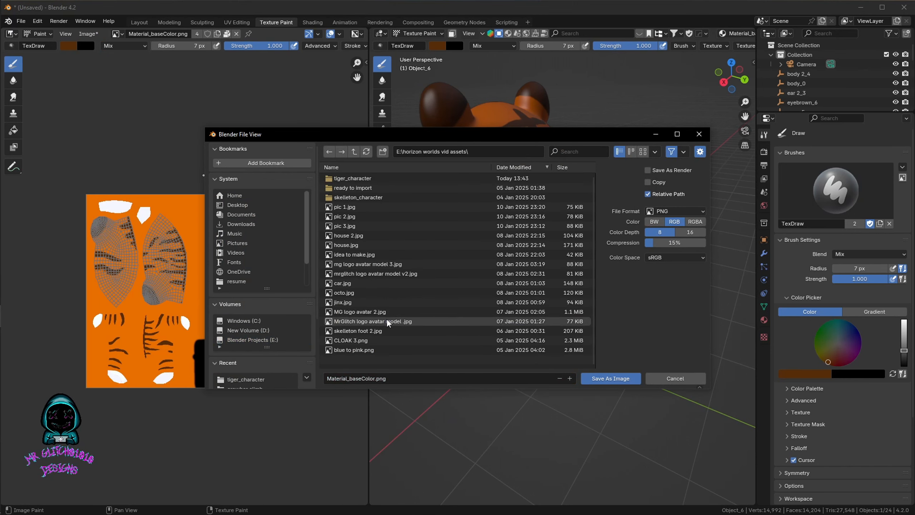
double_click(337, 178)
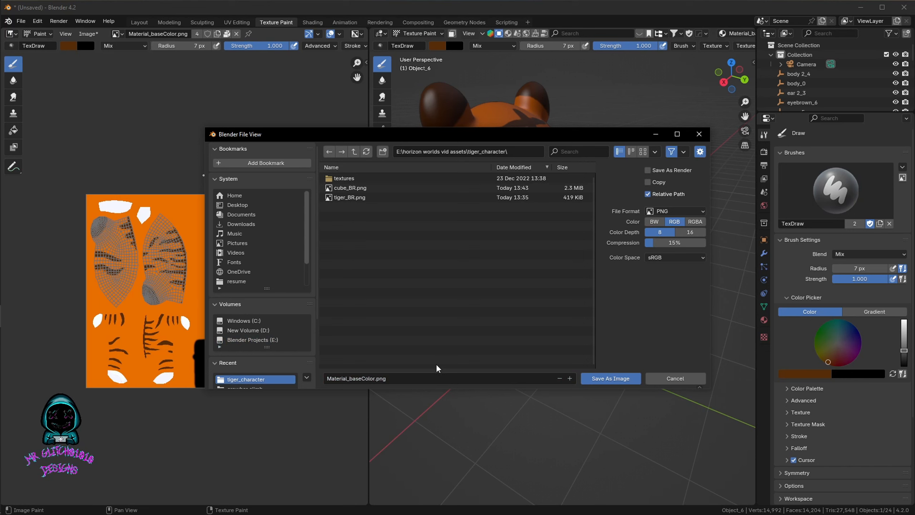
- Replace the texture's file name with tiger_BR and close the save dialog without saving
double_click(387, 378)
left_click(764, 320)
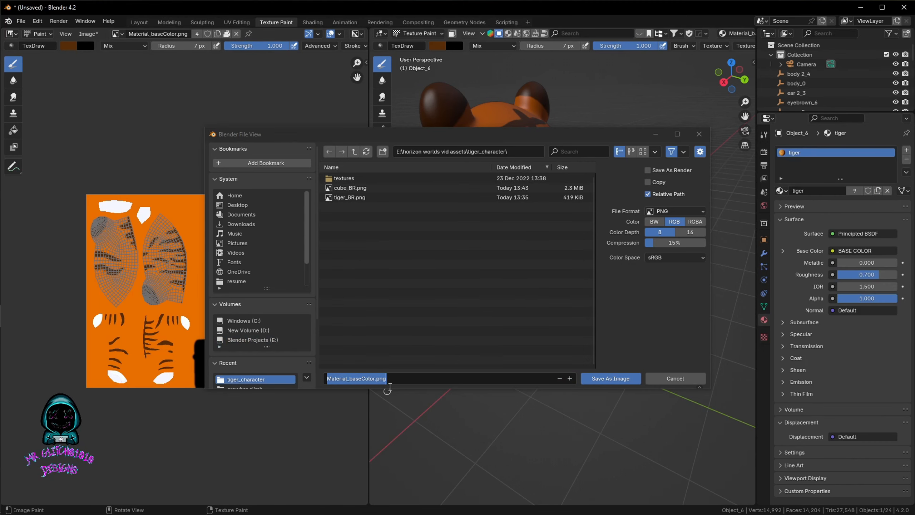
key("t")
key("i")
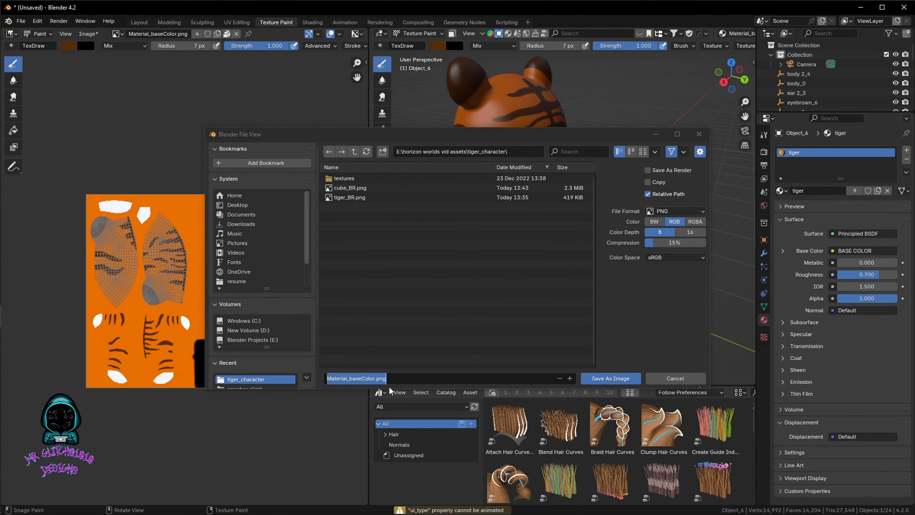
left_click(411, 378)
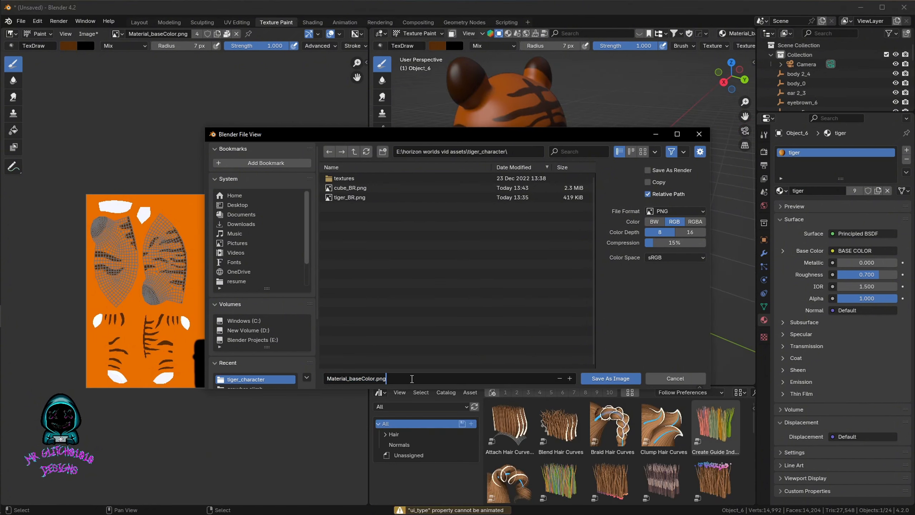
key("BackSpace")
key("BackSpace")
key("BackSpace")
key("BackSpace")
key("BackSpace")
key("BackSpace")
key("BackSpace")
key("BackSpace")
key("BackSpace")
key("BackSpace")
key("BackSpace")
key("BackSpace")
key("BackSpace")
key("BackSpace")
key("BackSpace")
key("BackSpace")
key("BackSpace")
key("BackSpace")
key("BackSpace")
key("BackSpace")
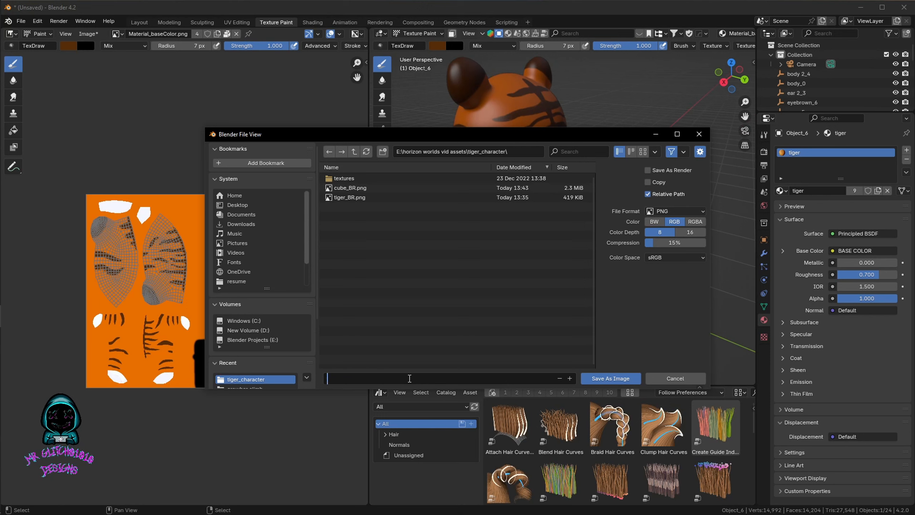
type("tiger_BR")
key("Return")
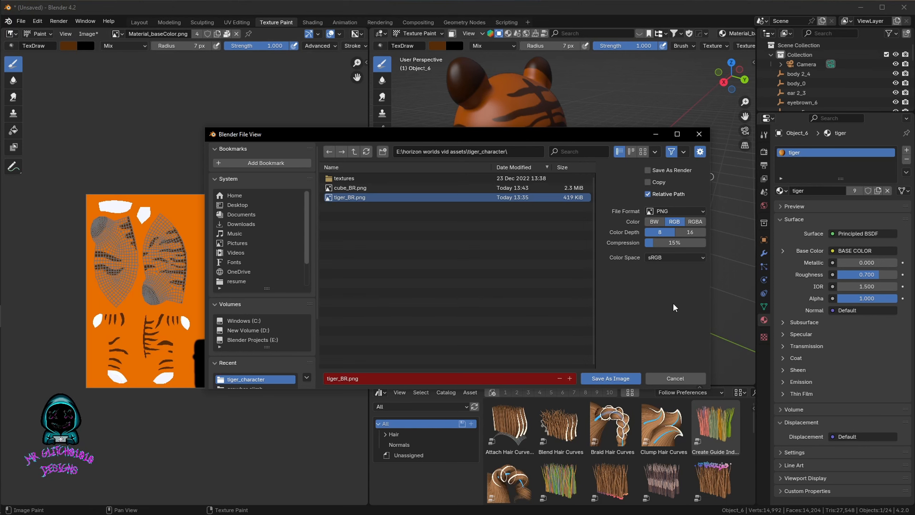
left_click(698, 134)
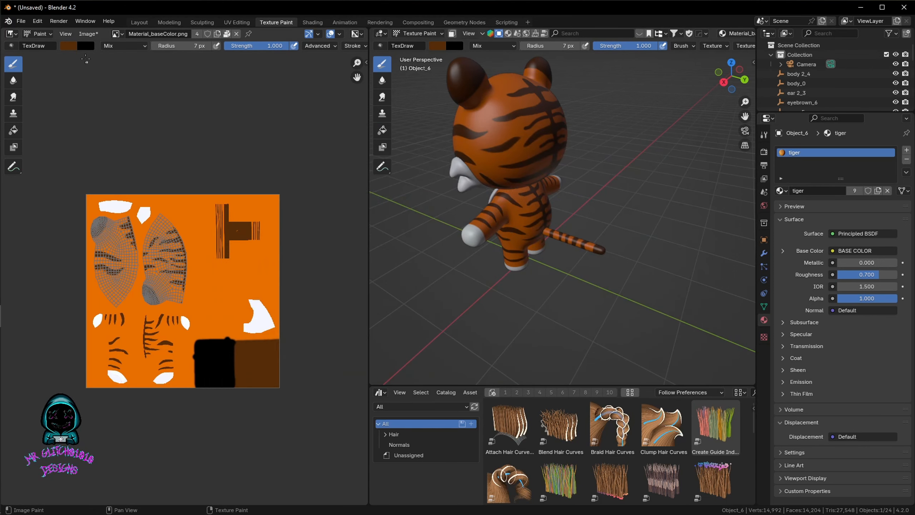
- Switch to the Layout workspace
left_click(22, 22)
left_click(139, 22)
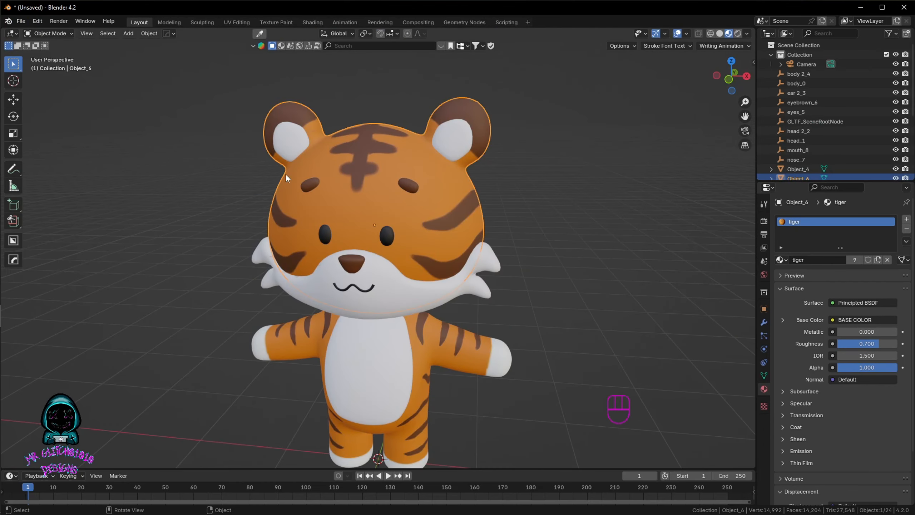
- Start an FBX export of the tiger and set its forward axis to Z Forward
left_click(21, 23)
mouse_move(49, 162)
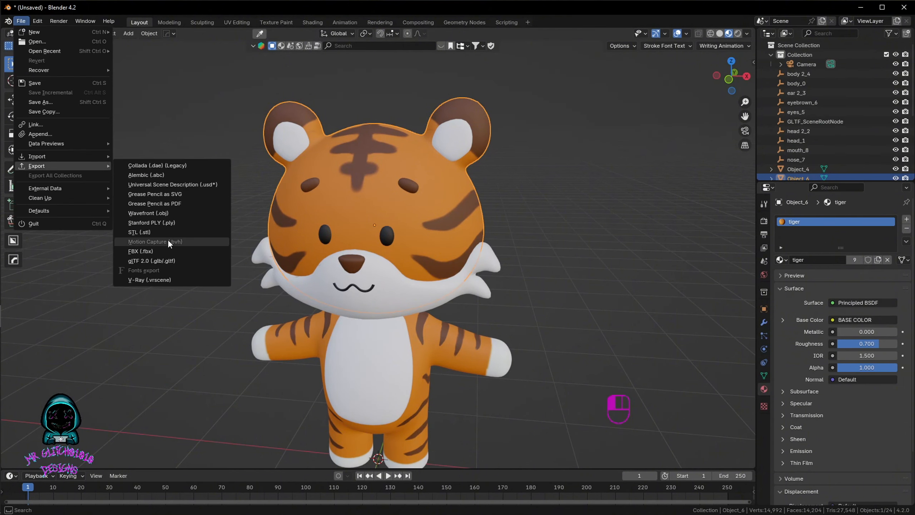
left_click(154, 250)
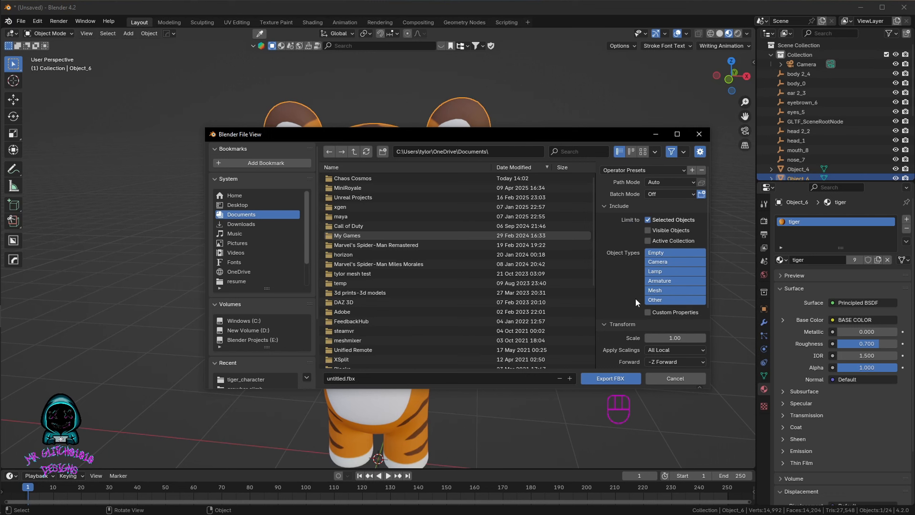
scroll(636, 300, "down", 3)
left_click(657, 324)
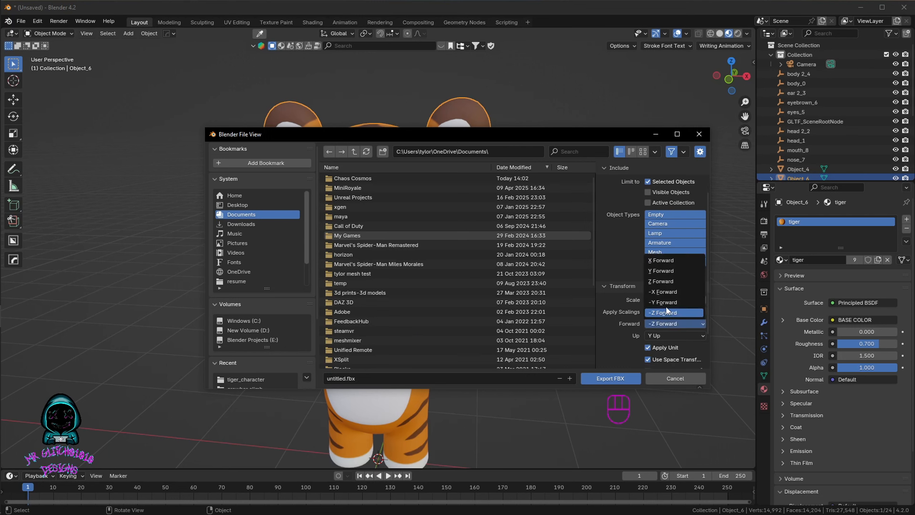
left_click(662, 281)
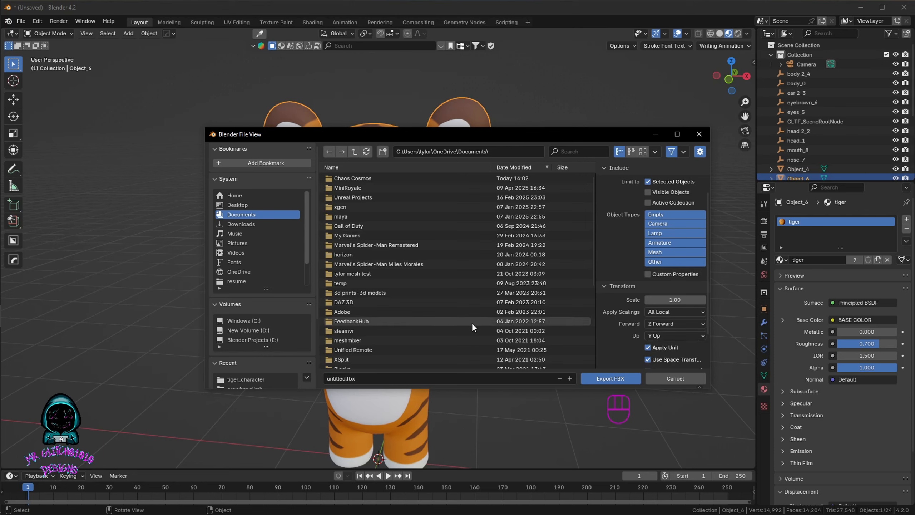
- Choose the tiger_character folder inside horizon worlds vid assets on the E: drive as the FBX export location
scroll(395, 269, "down", 4)
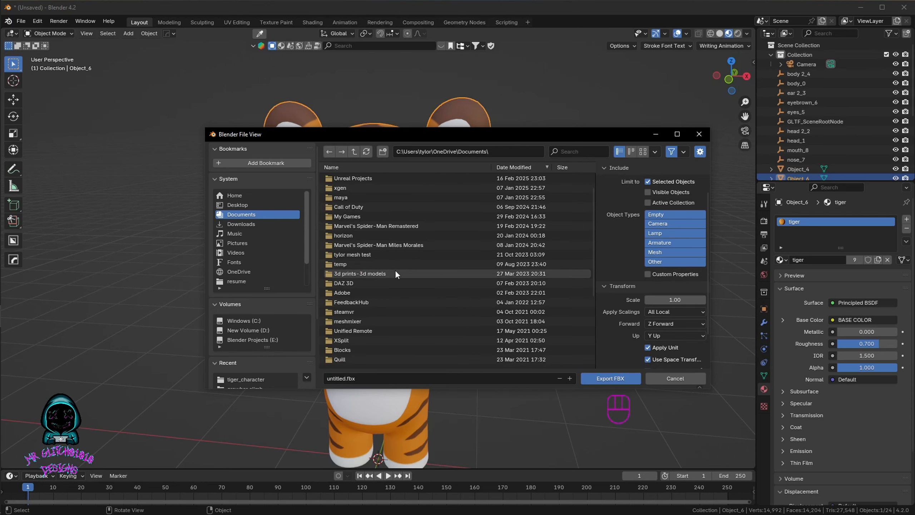
left_click(266, 339)
scroll(352, 302, "down", 4)
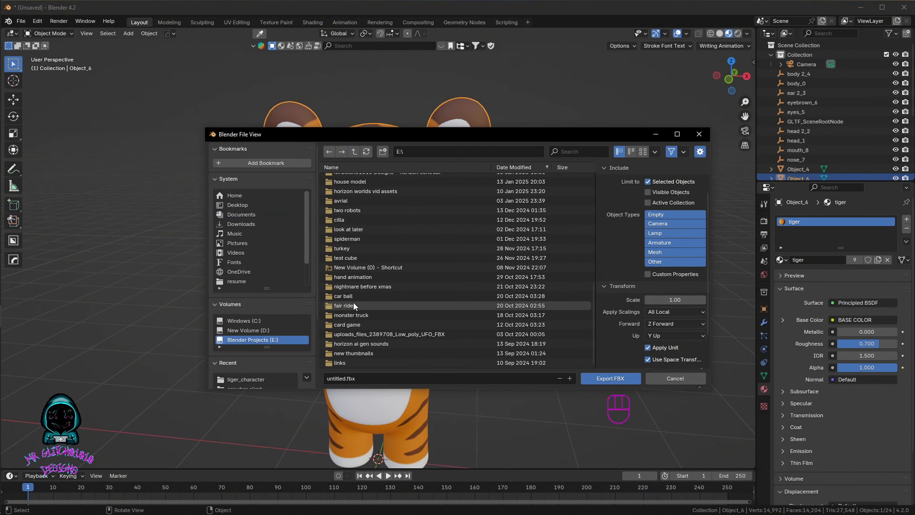
scroll(366, 279, "up", 1)
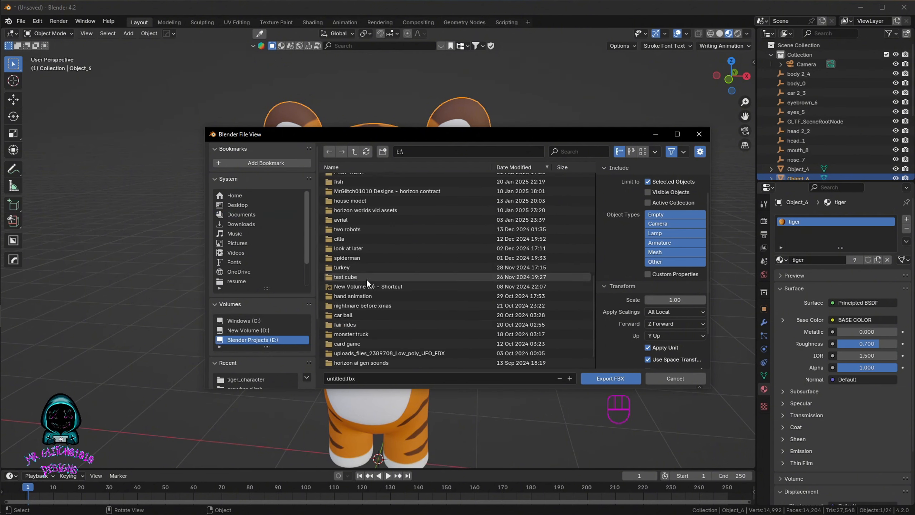
left_click(371, 210)
left_click(370, 210)
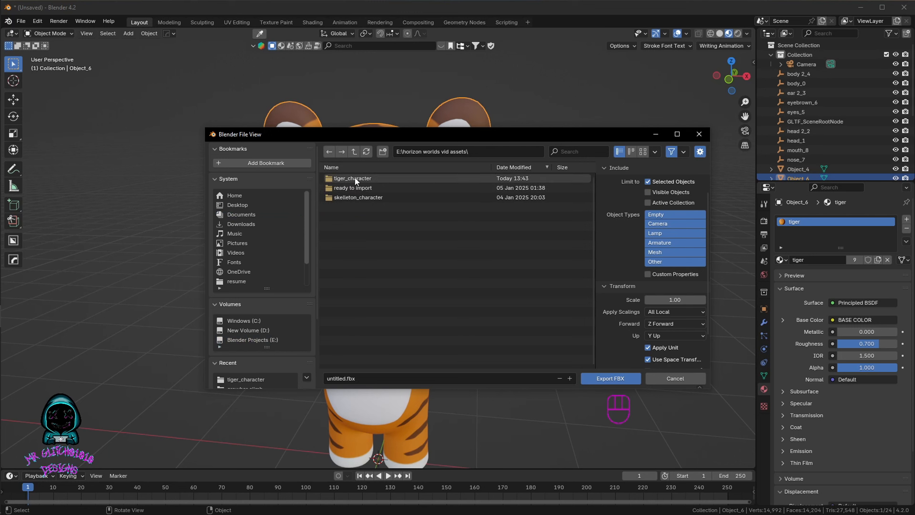
double_click(355, 178)
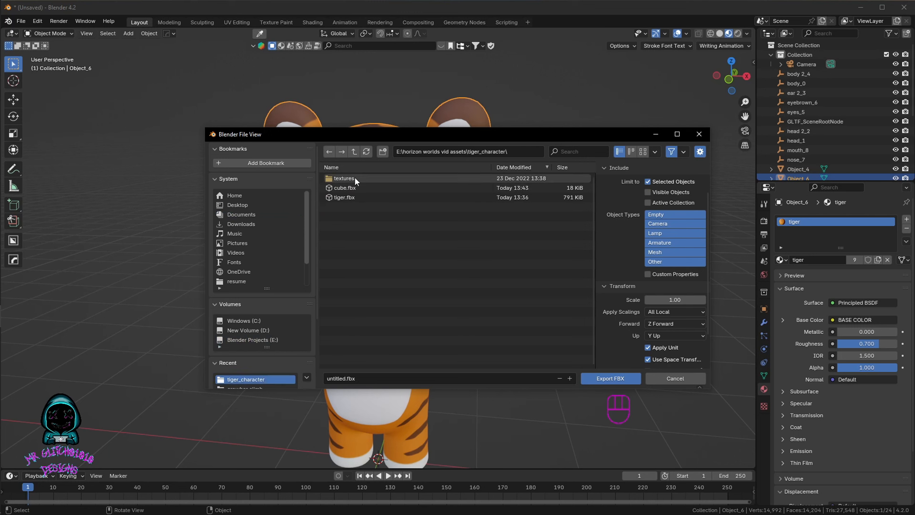
- Enter tiger as the FBX file name and cancel the export
left_click(343, 378)
type("tiger")
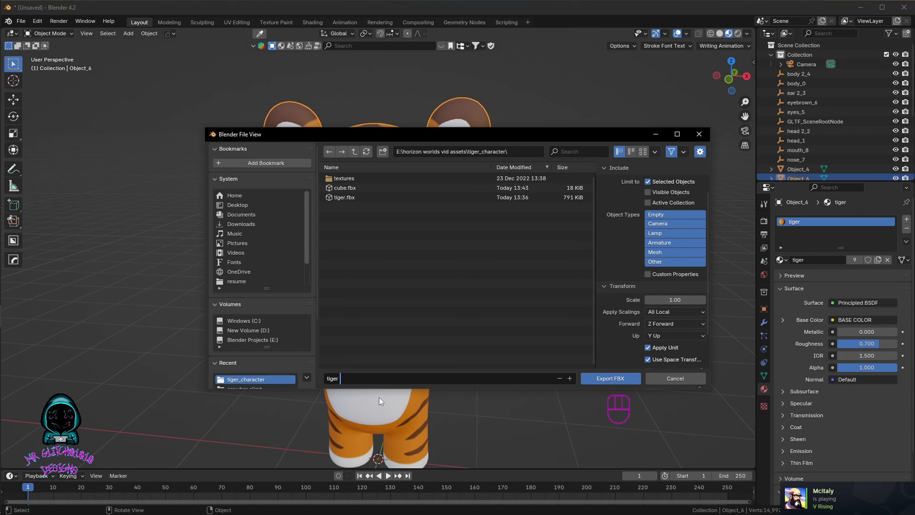
right_click(408, 403)
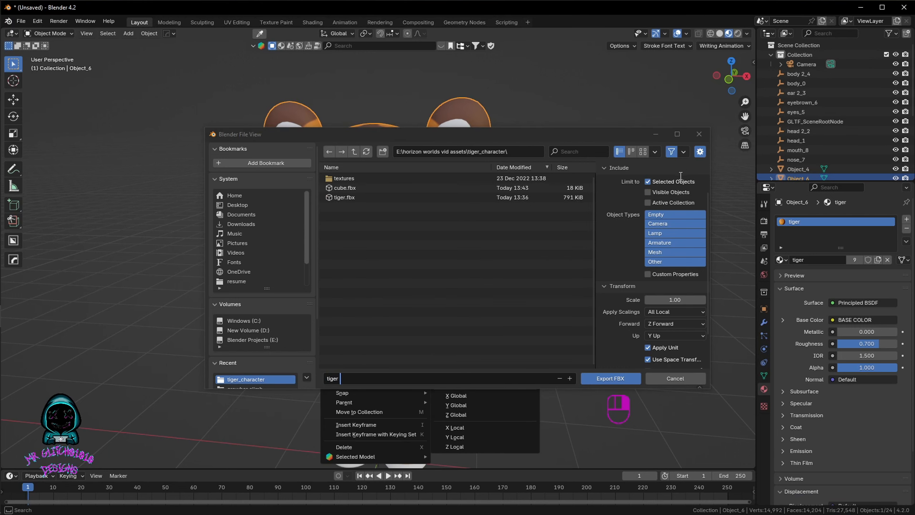
left_click(548, 280)
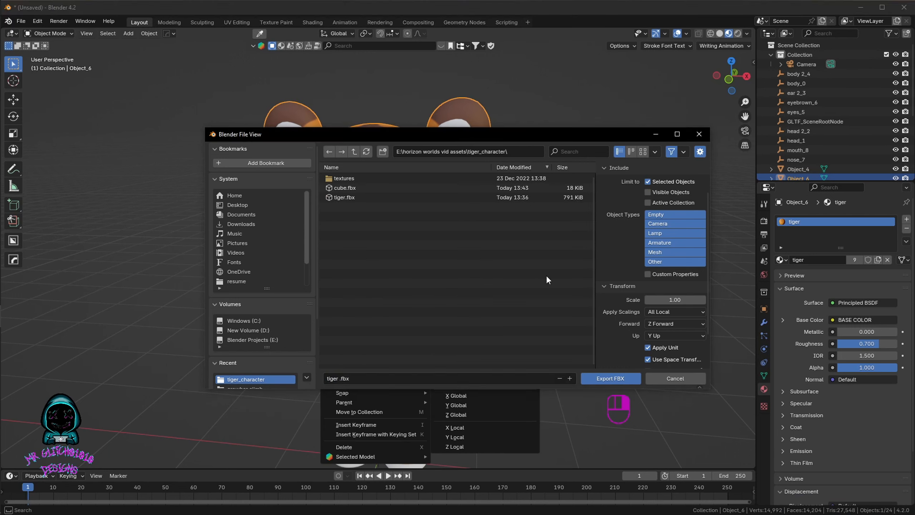
right_click(506, 303)
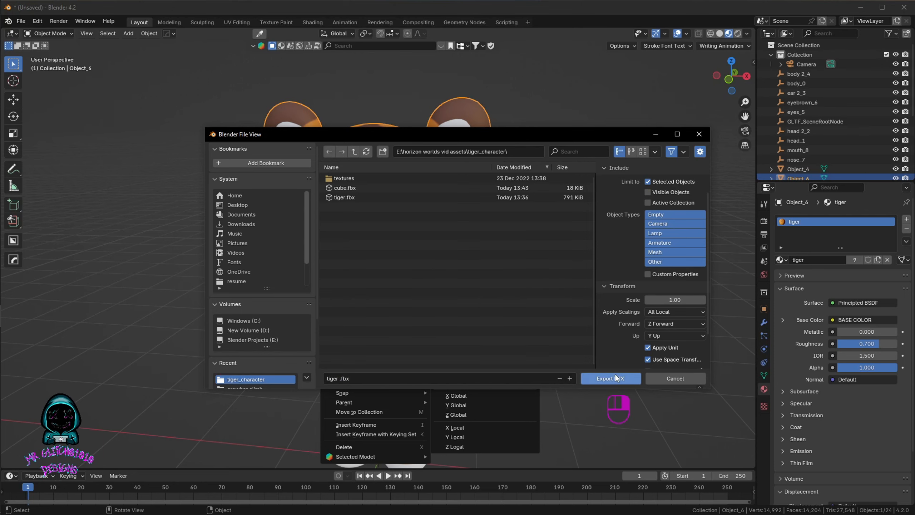
left_click(675, 377)
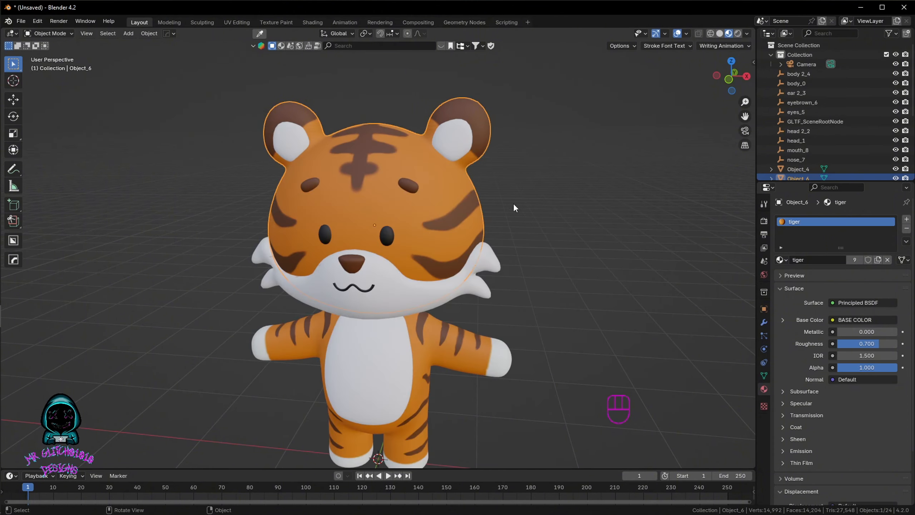
- Select all the tiger's parts and move them together in the negative direction along the global X axis, clear of the origin
scroll(423, 224, "down", 7)
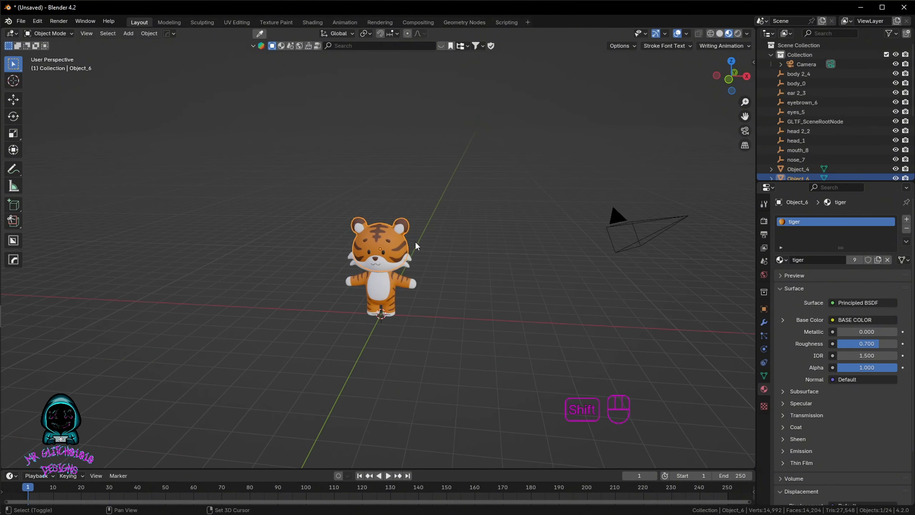
middle_click_drag(415, 241, 490, 243, "shift")
left_click_drag(348, 187, 481, 335)
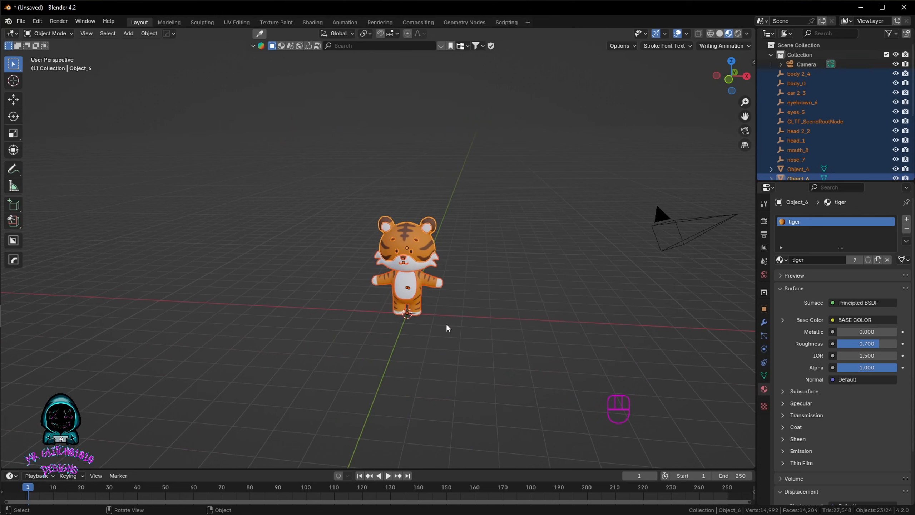
key("g")
key("y")
key("x")
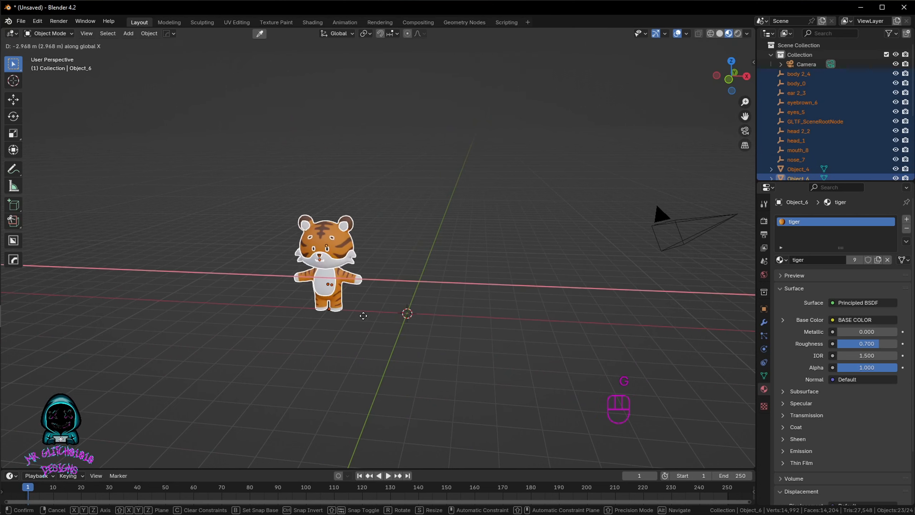
left_click(173, 292)
- Add a cube mesh at the world origin and scale it up uniformly to more than 1.4 times its size
middle_click_drag(612, 309, 399, 312, "shift")
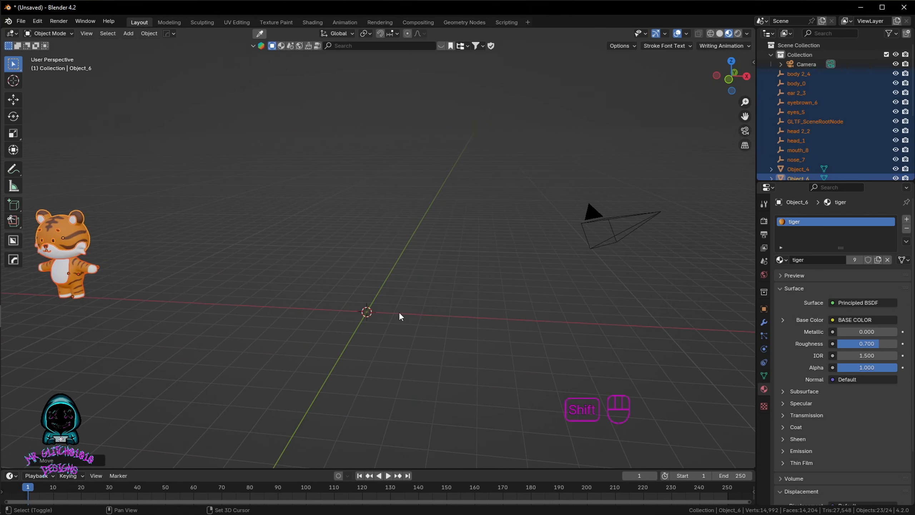
key("shift+a")
mouse_move(373, 326)
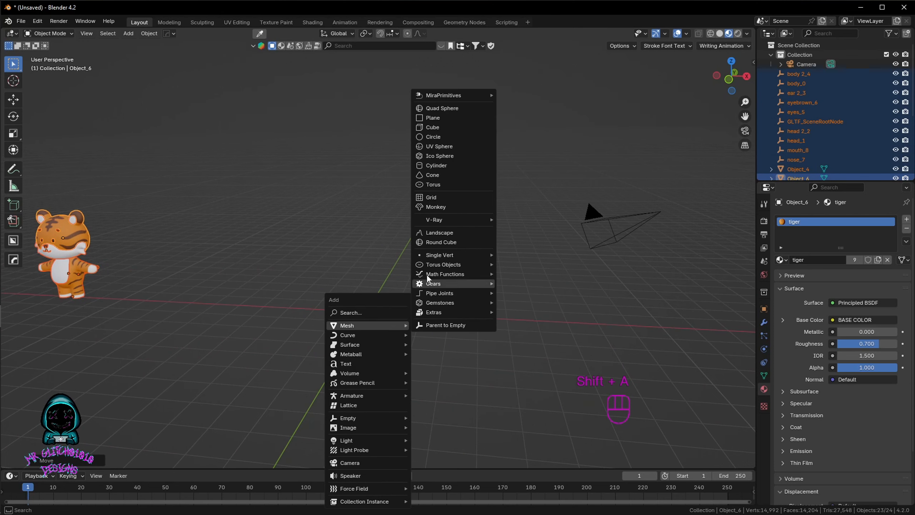
left_click(446, 127)
key("s")
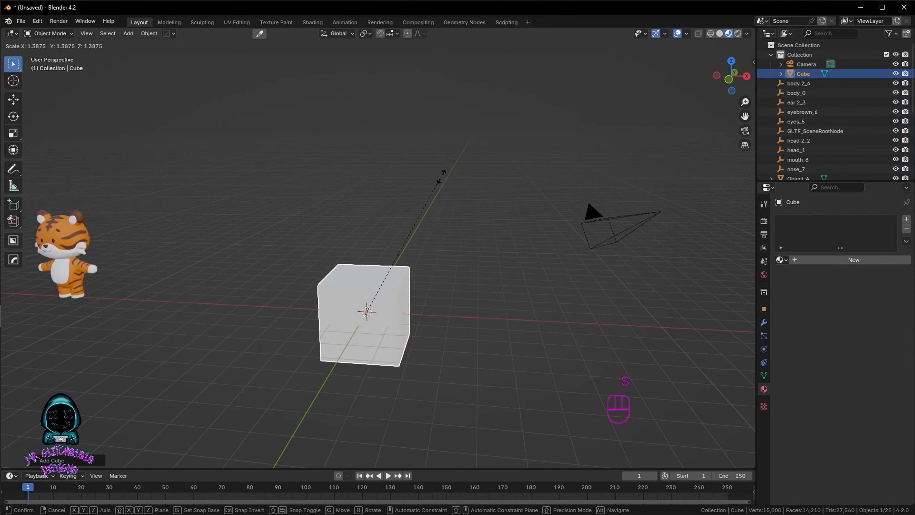
left_click(480, 151)
- Raise the cube about 1.9 m along the global Z axis
key("g")
key("z")
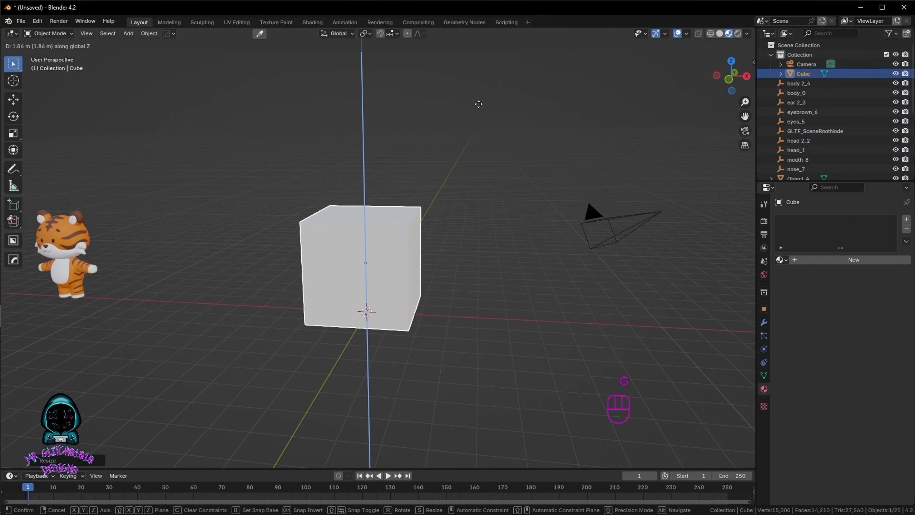
left_click(480, 106)
middle_click_drag(429, 257, 401, 278, "shift")
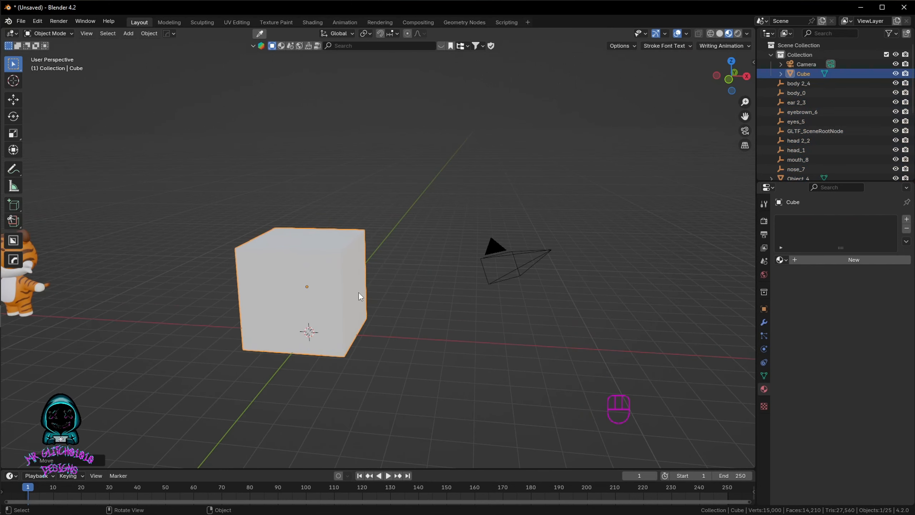
- Enlarge the timeline area below the viewport and turn it into a Shader Editor
left_click_drag(497, 474, 499, 253)
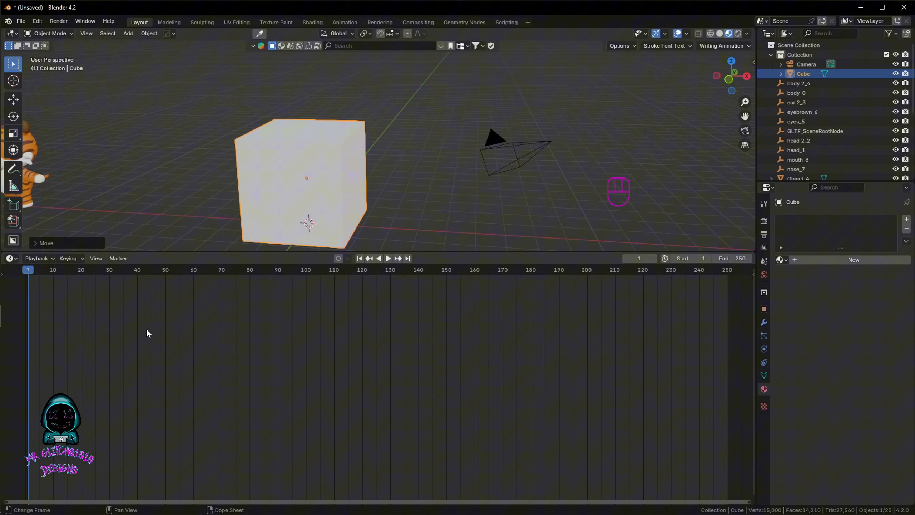
left_click(11, 258)
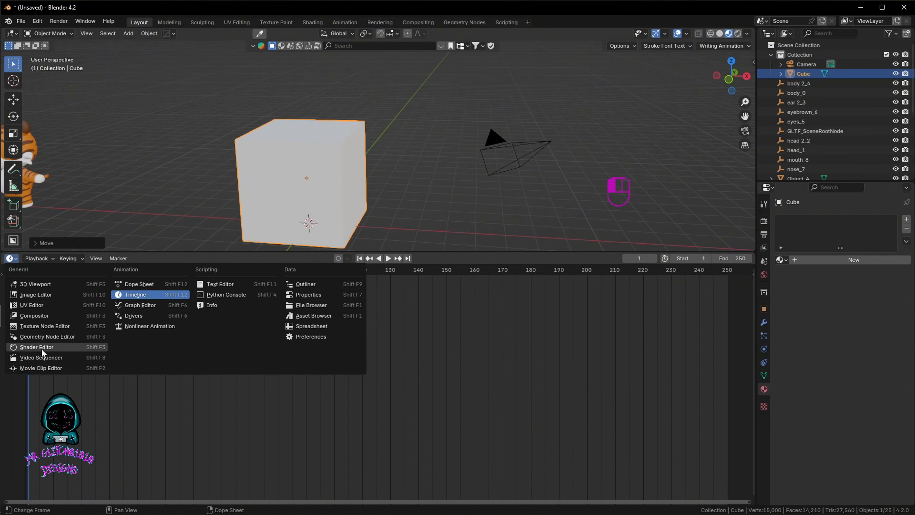
left_click(42, 346)
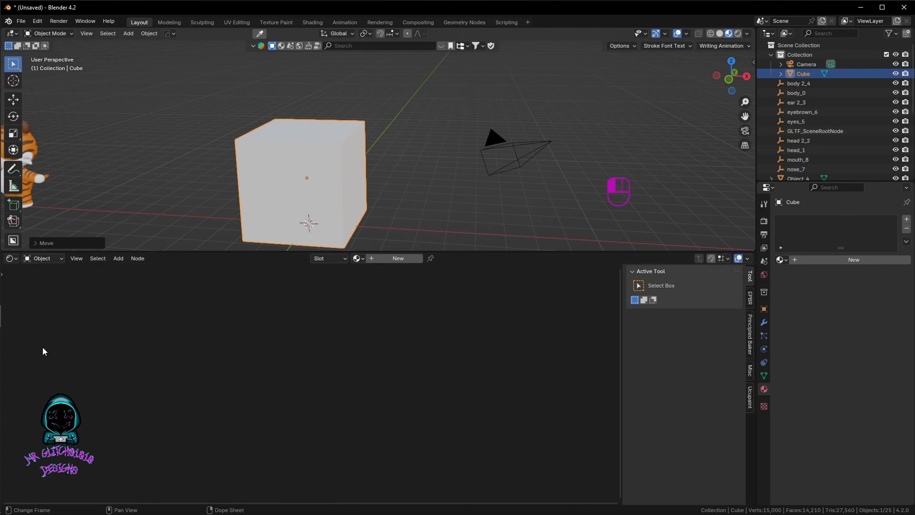
- Create a new material on the cube and name it cube_Metal
left_click(819, 260)
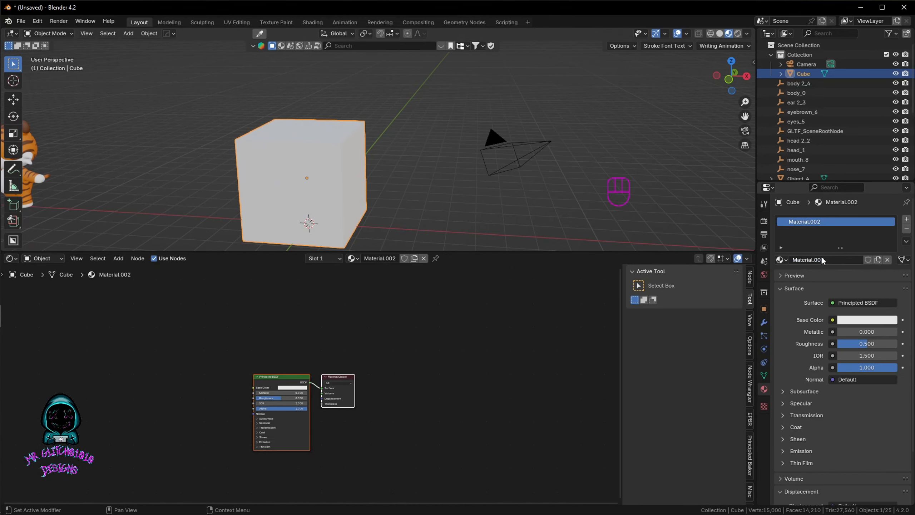
left_click(808, 260)
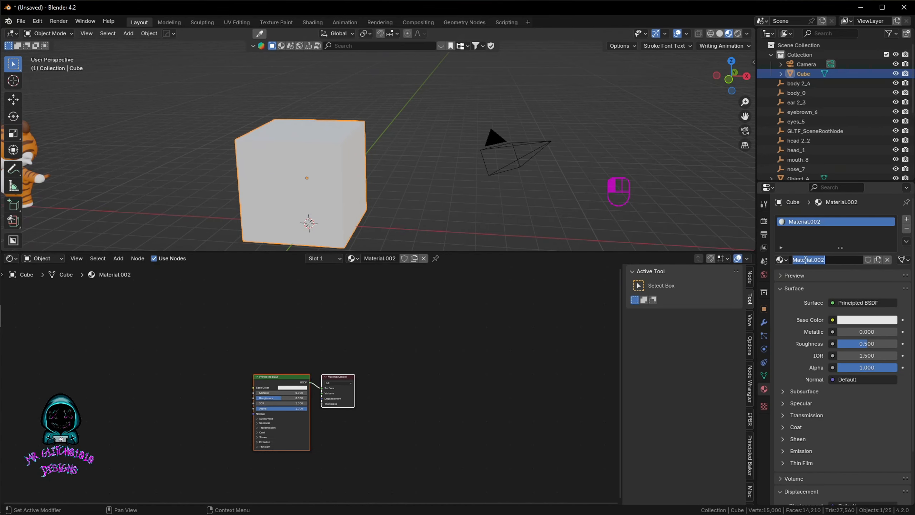
type("cube")
key("shift")
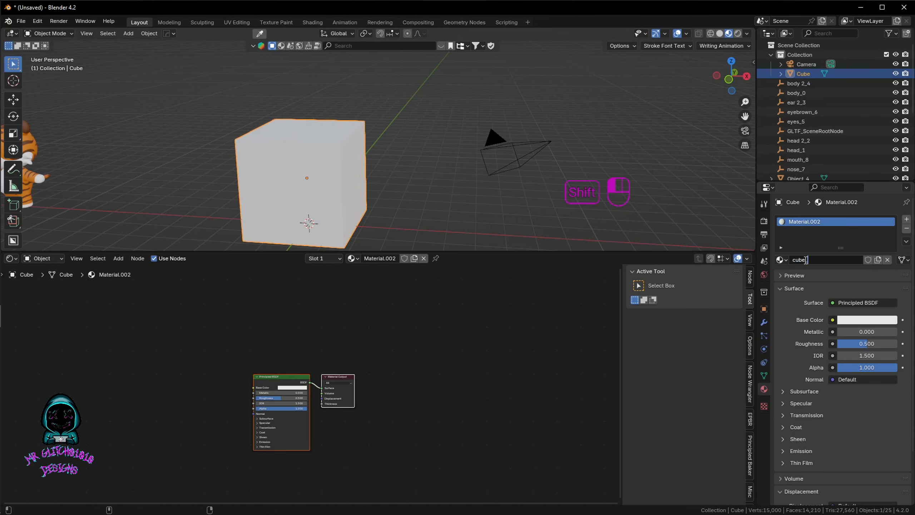
type("ube_Metal")
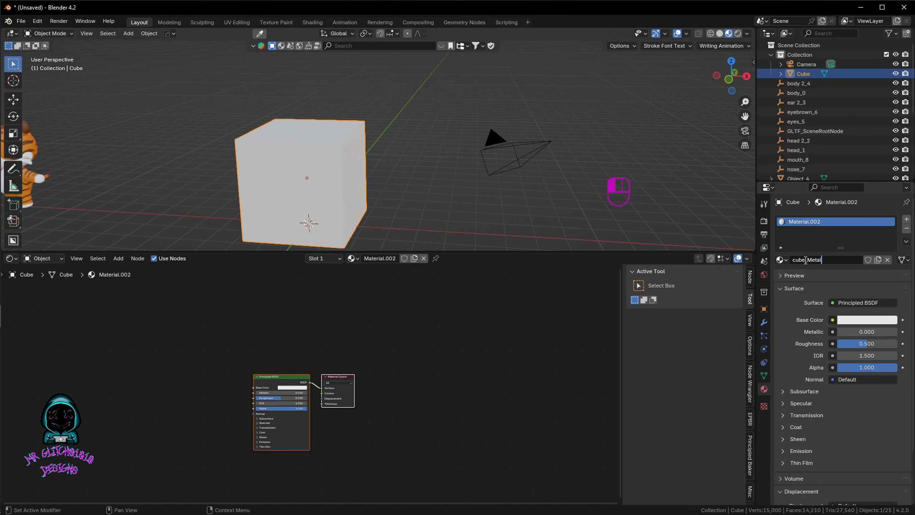
left_click(746, 293)
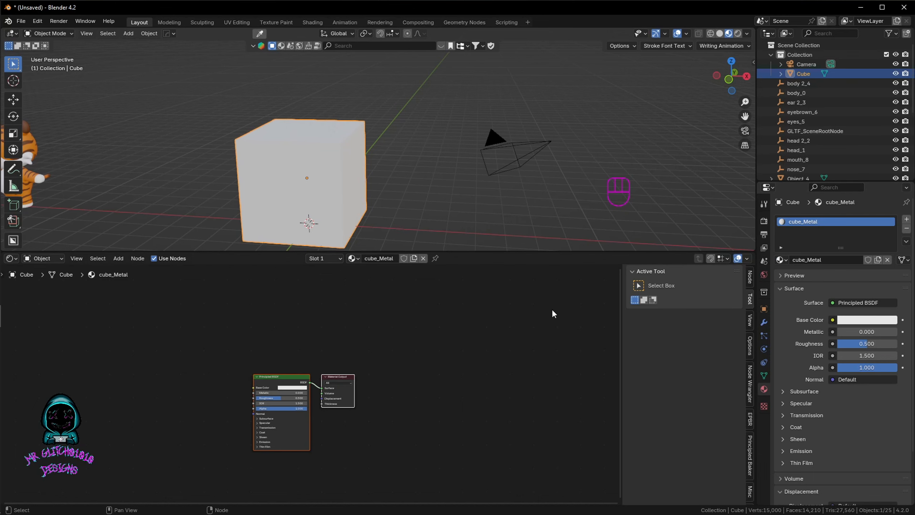
key("super")
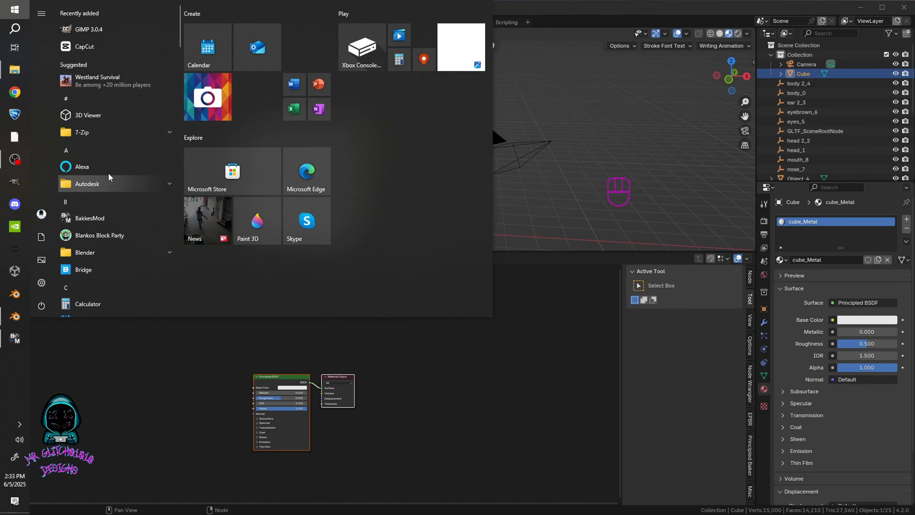
left_click(23, 72)
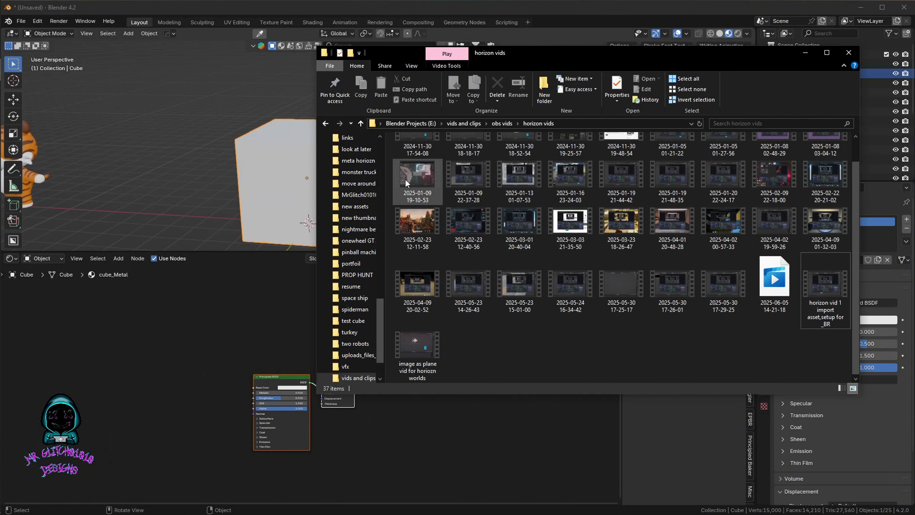
key("super")
left_click(806, 53)
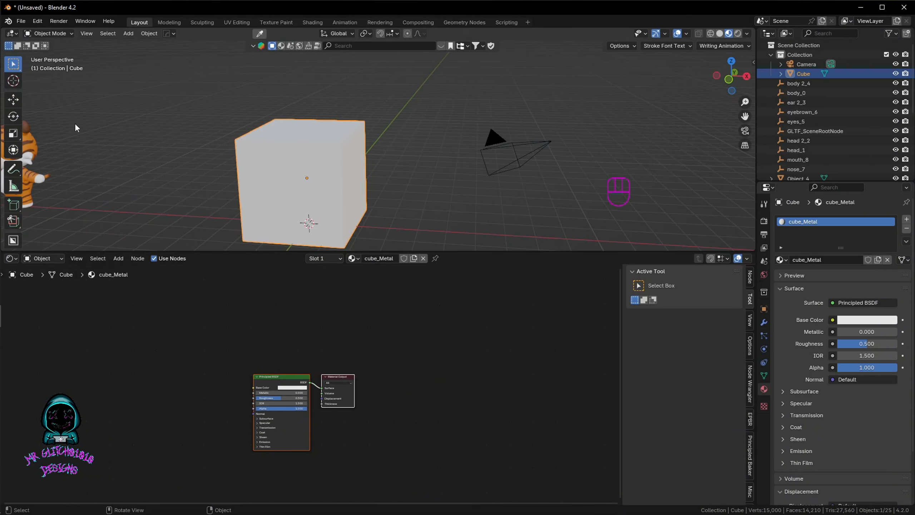
- Switch to File Explorer and open the 1. blender model_images folder on the Blender Projects (E:) drive
key("super")
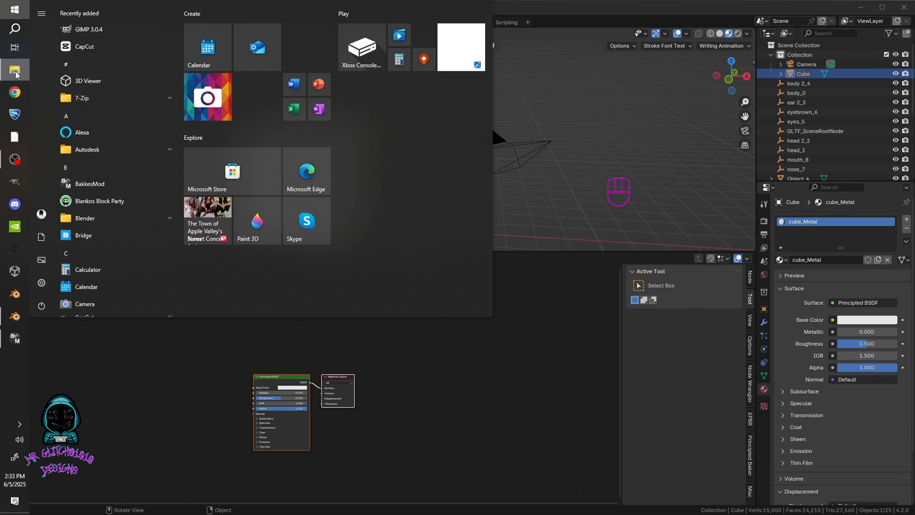
right_click(16, 74)
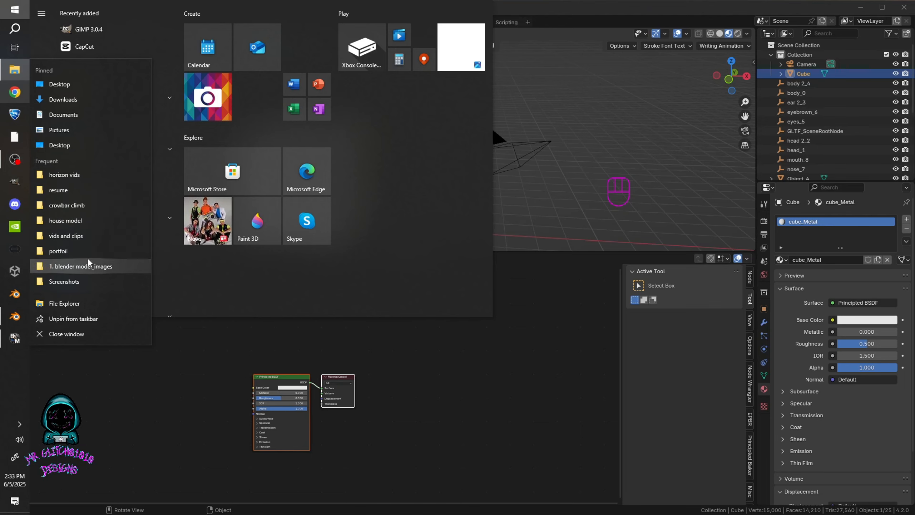
left_click(89, 271)
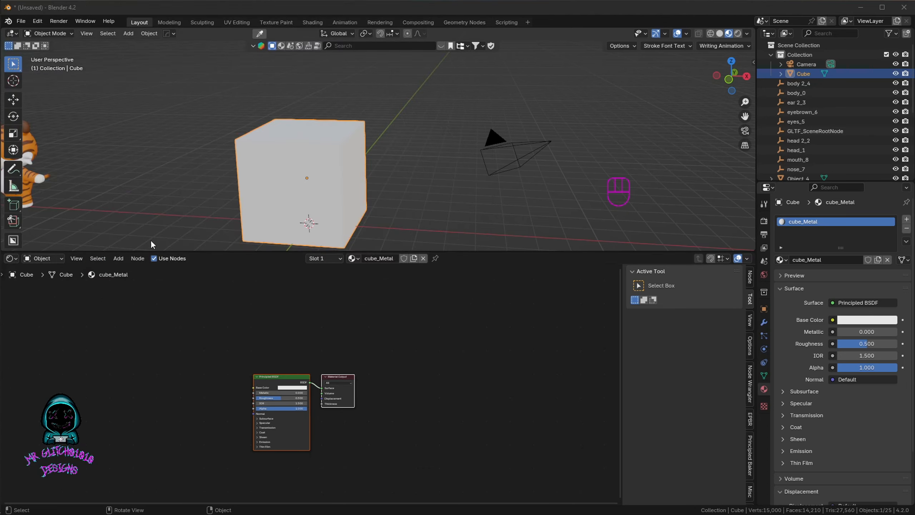
right_click(176, 223)
key("super")
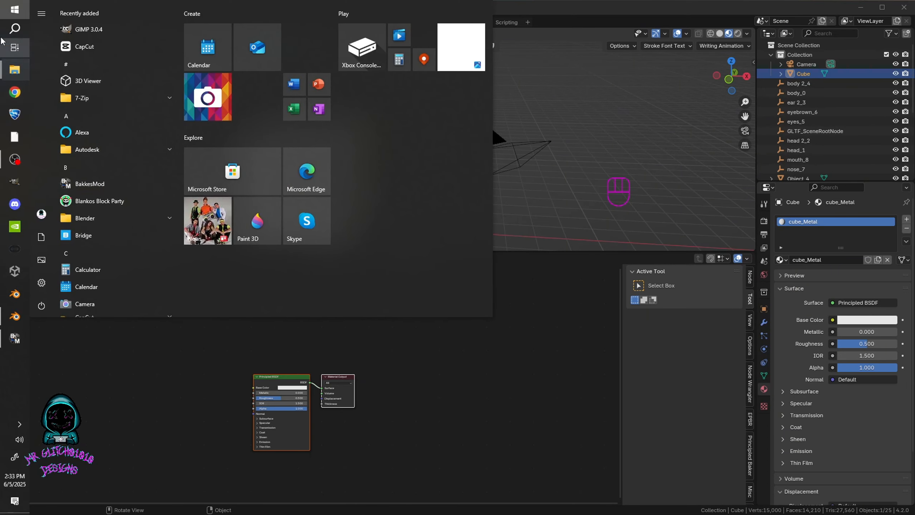
mouse_move(14, 70)
left_click(59, 90)
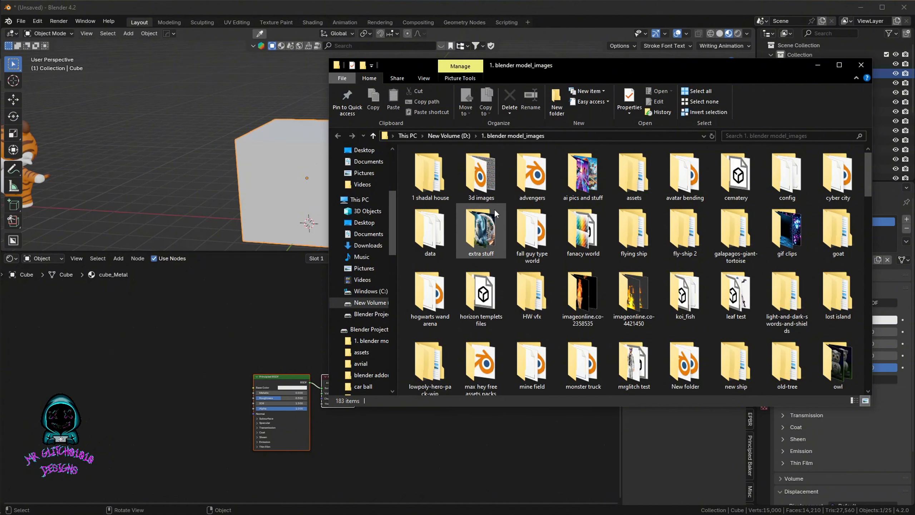
left_click(373, 316)
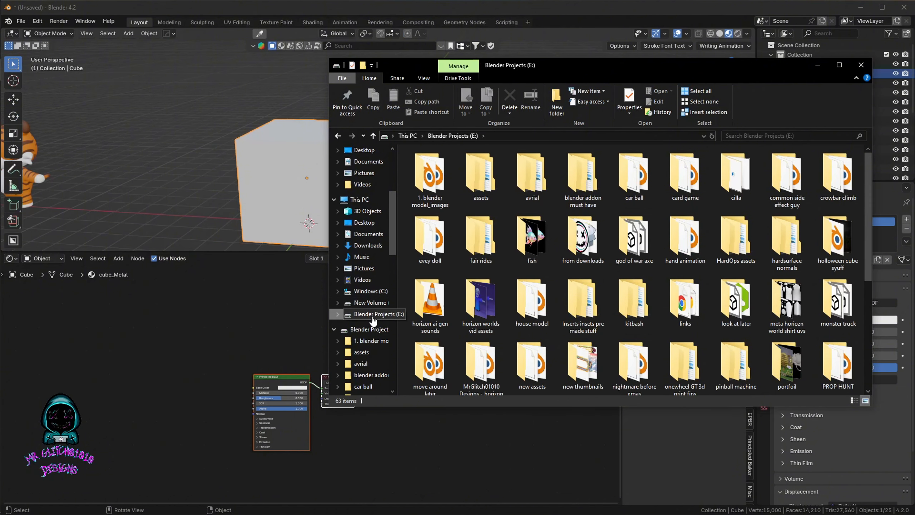
double_click(425, 202)
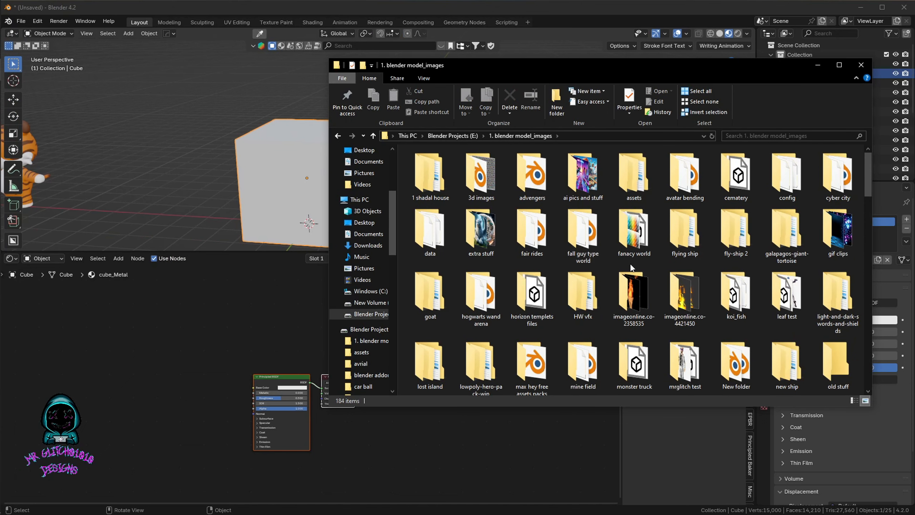
- Open the extras folder inside fall guy type world > fallguy part 3
scroll(659, 261, "down", 3)
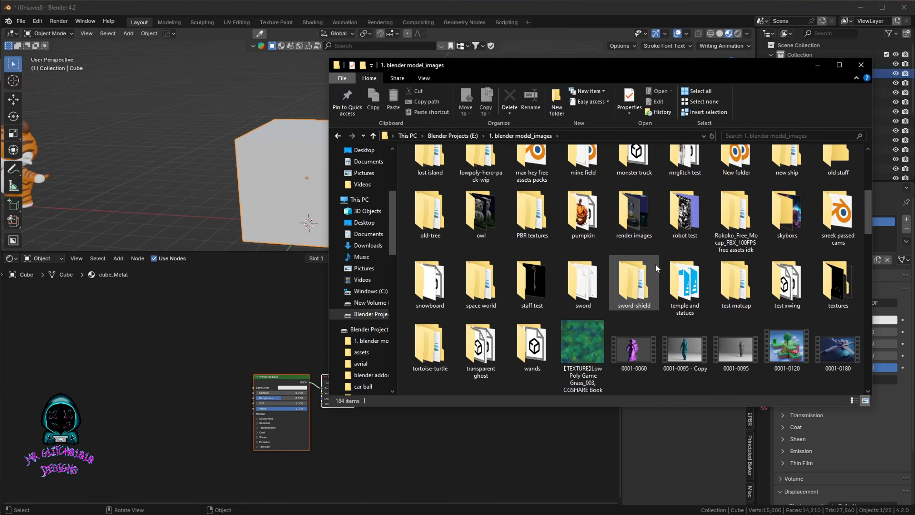
scroll(677, 202, "up", 3)
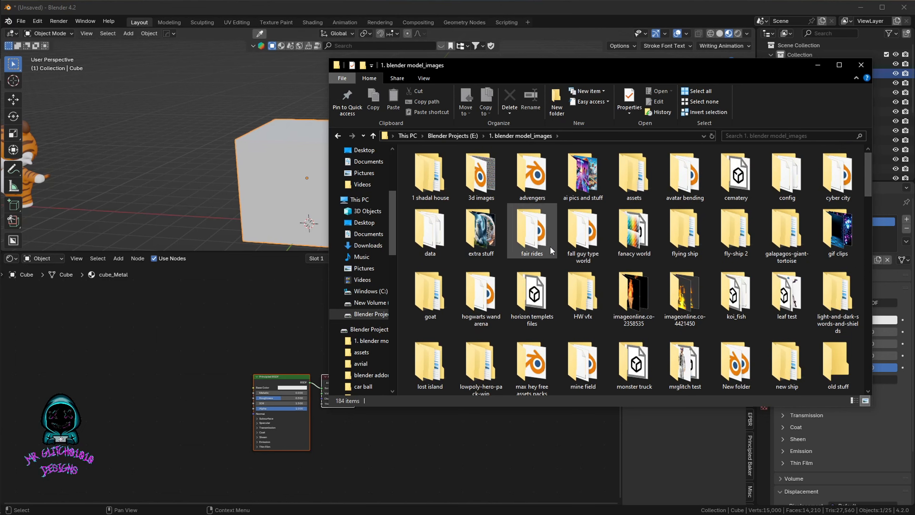
double_click(573, 243)
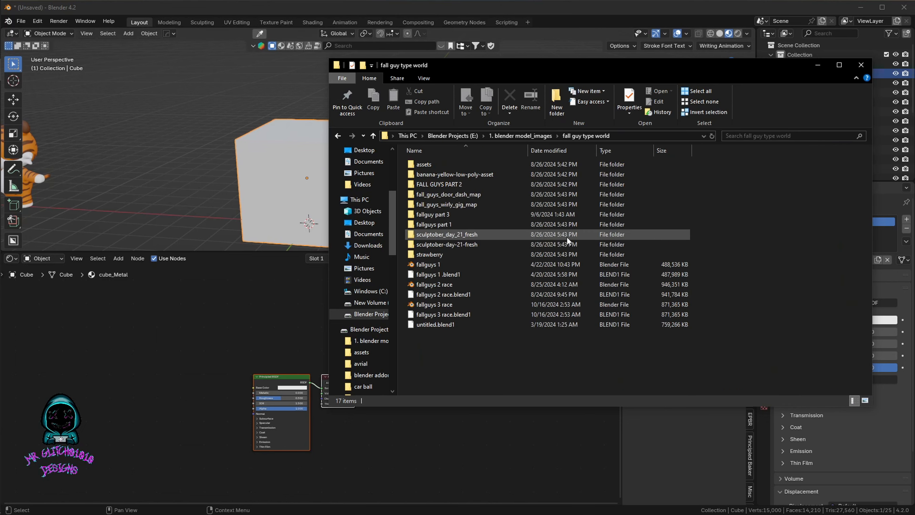
double_click(437, 216)
double_click(429, 165)
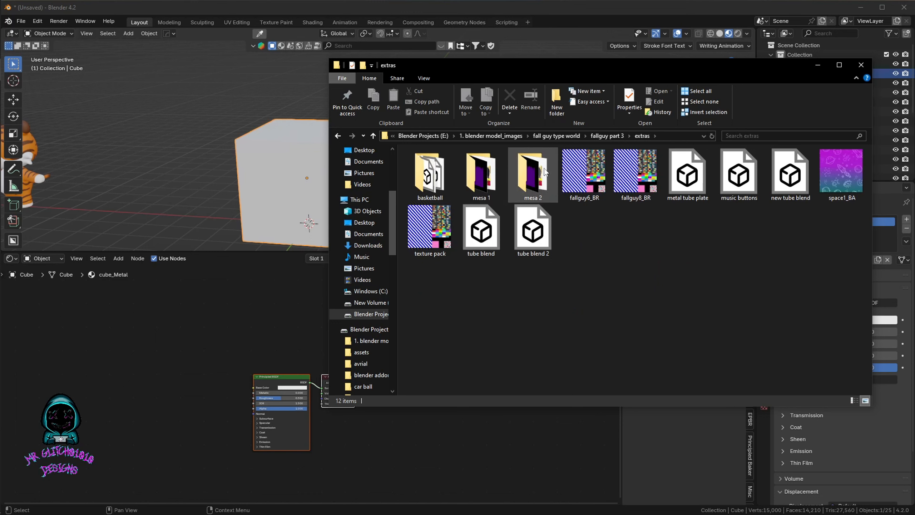
- Add the texture pack image to the cube_Metal node tree and connect its Color output to the Principled BSDF's Base Color
left_click_drag(428, 235, 180, 394)
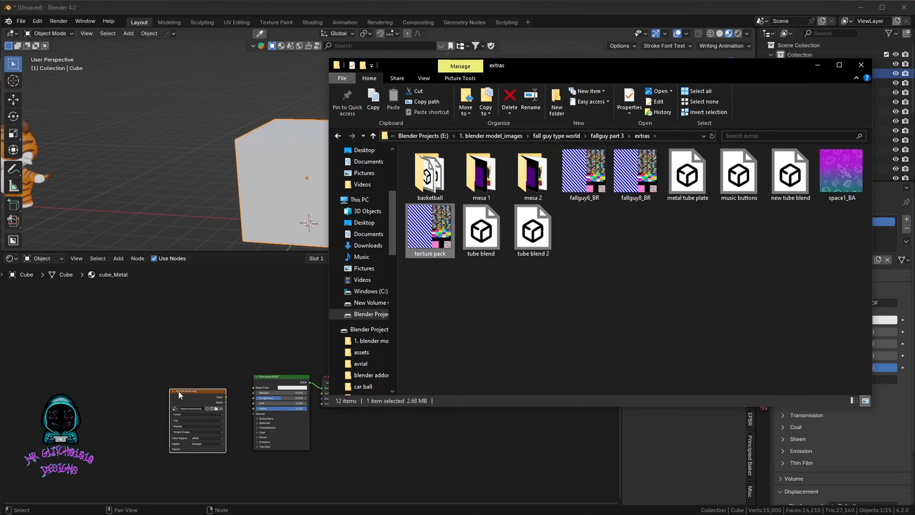
left_click(817, 66)
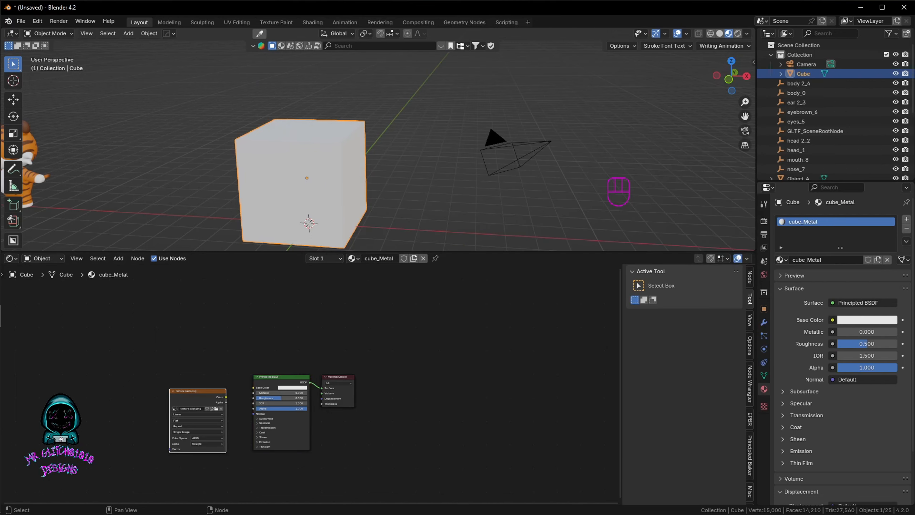
left_click_drag(226, 396, 248, 388)
left_click(226, 397)
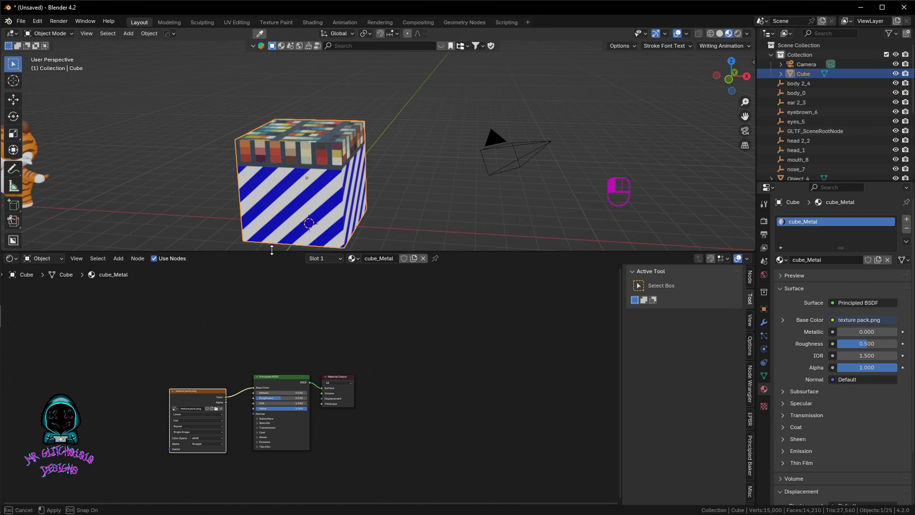
- Shrink the Shader Editor area and switch to the UV Editing workspace with the whole cube in view
left_click_drag(274, 258, 277, 464)
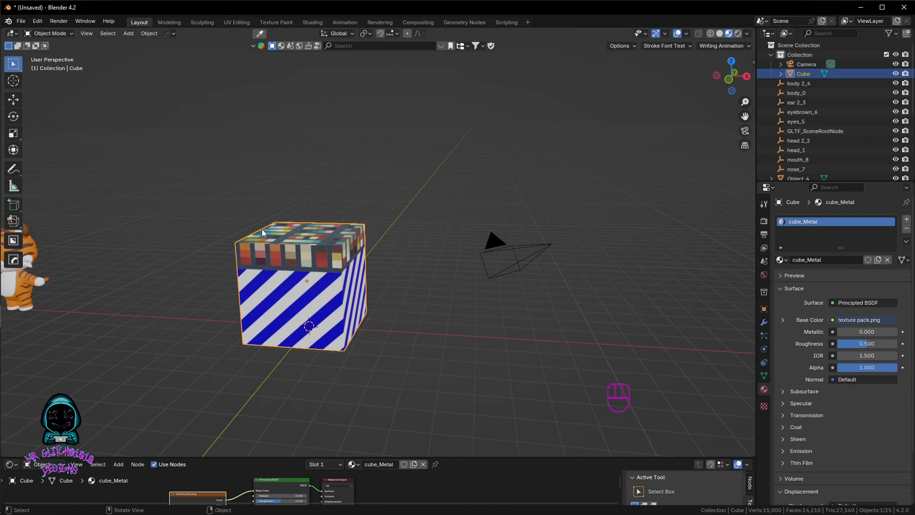
left_click(230, 22)
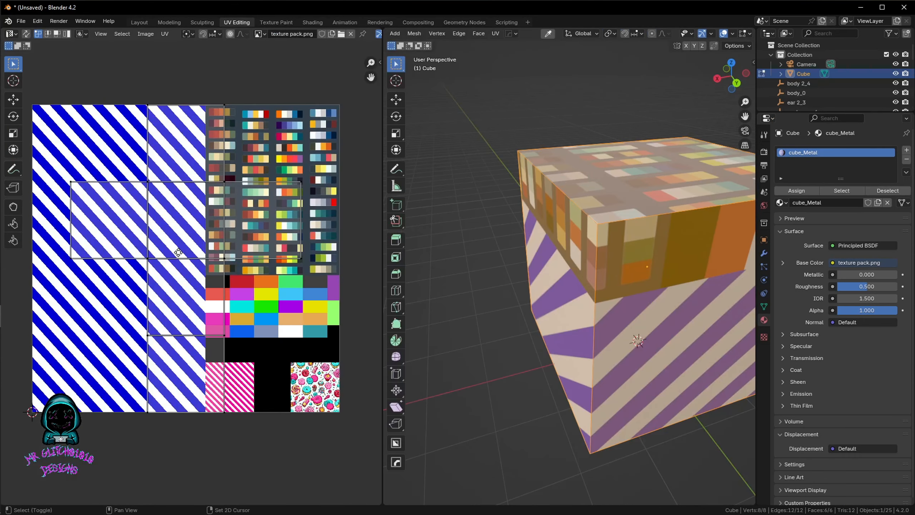
middle_click_drag(178, 253, 195, 253, "shift")
scroll(576, 216, "down", 4)
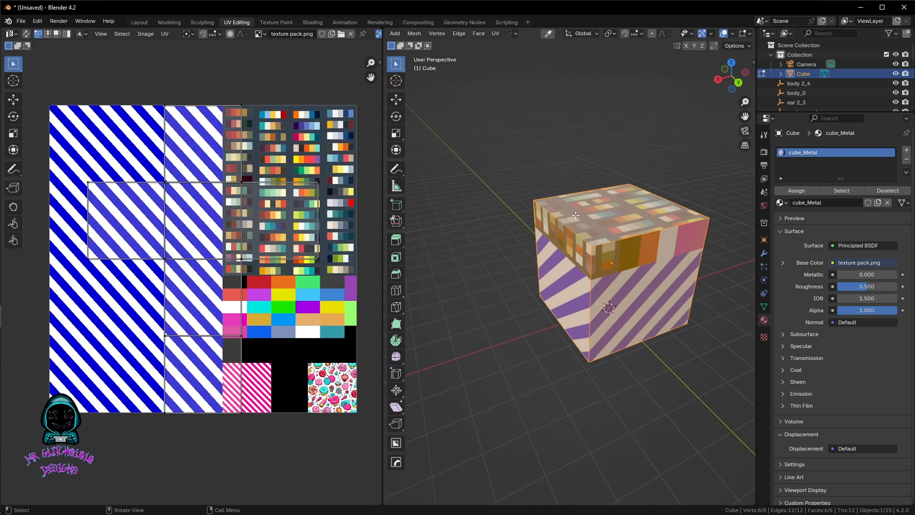
- Select the cube's top face, then shrink and move its UVs inside the bright green swatch of the texture
left_click(598, 217)
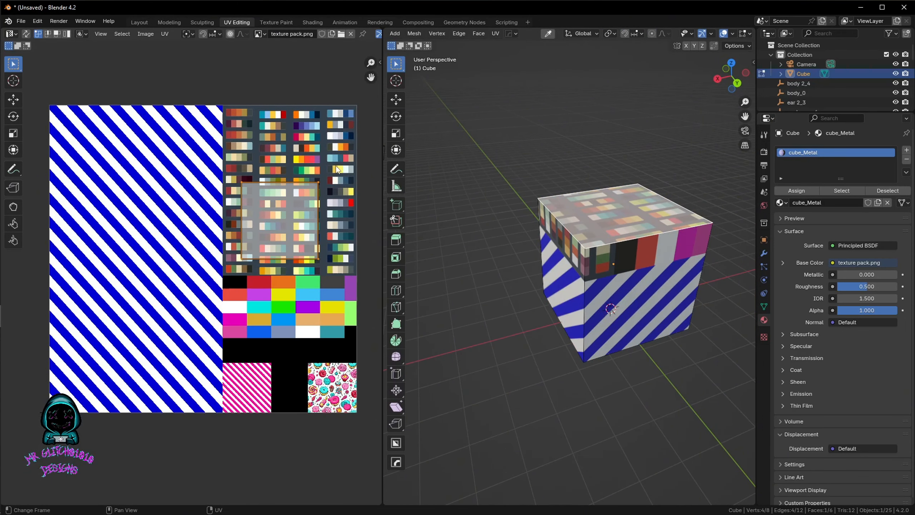
key("g")
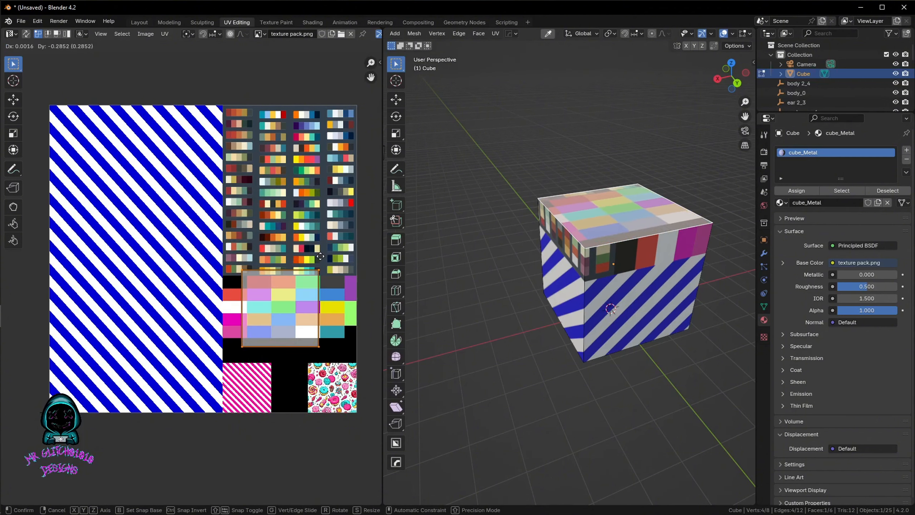
left_click(318, 263)
key("s")
left_click(286, 308)
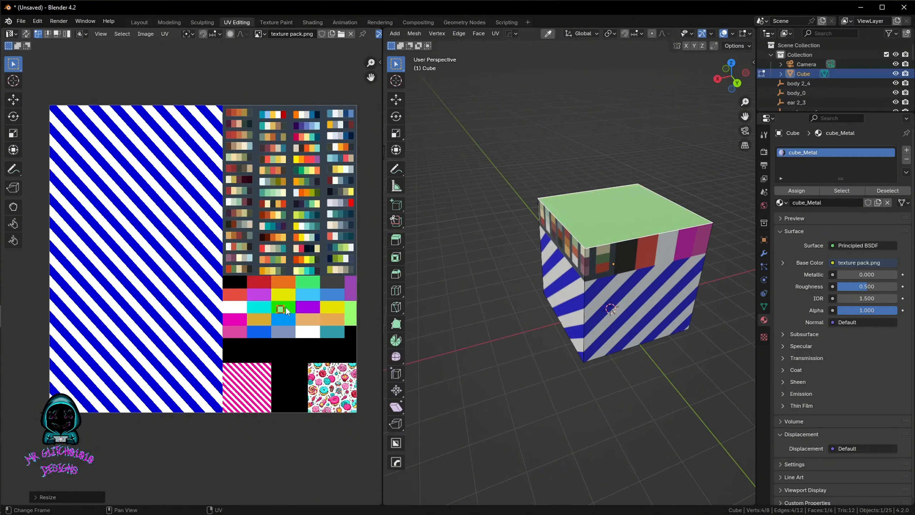
left_click_drag(286, 311, 288, 308)
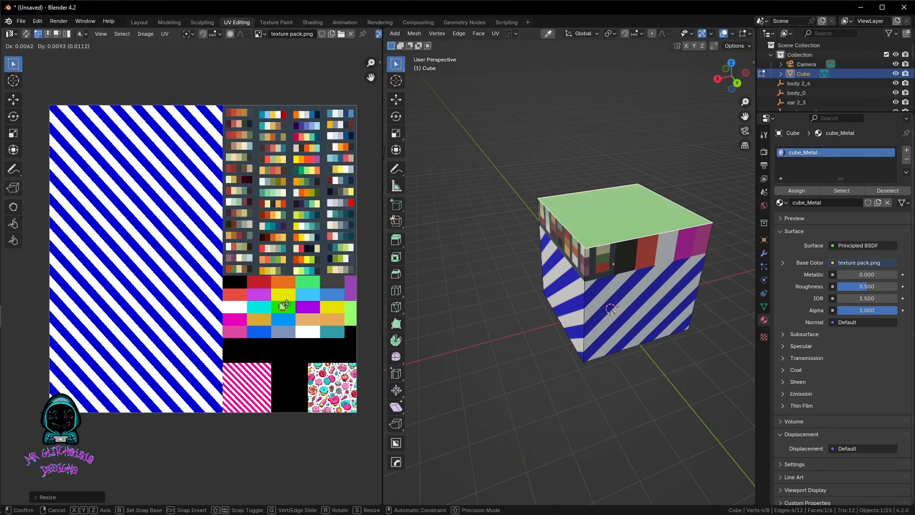
- Shrink the UVs of the cube's five remaining faces and move them into the black area between the pink striped and candy patterns
left_click(611, 269)
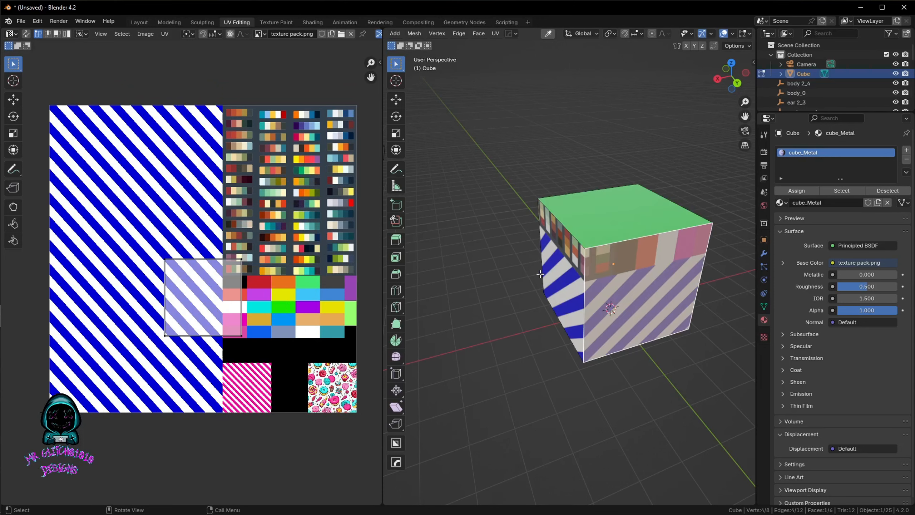
key("a")
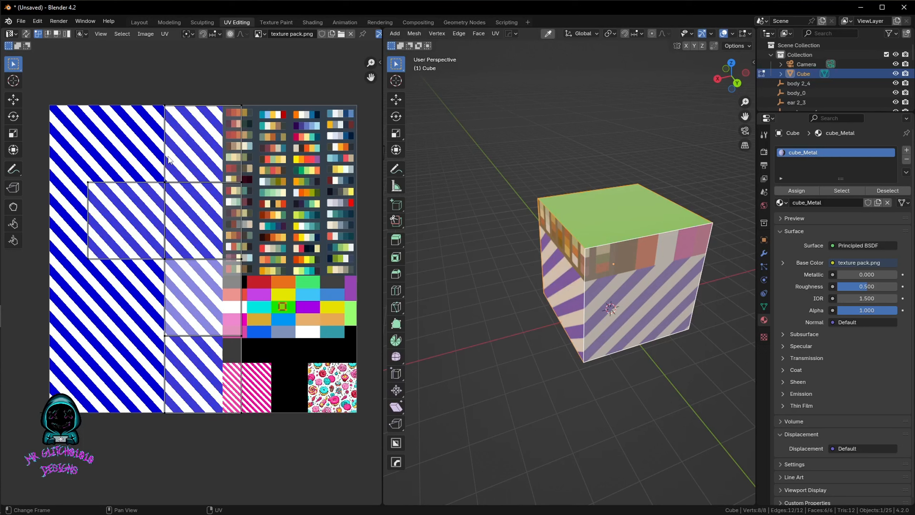
key("l")
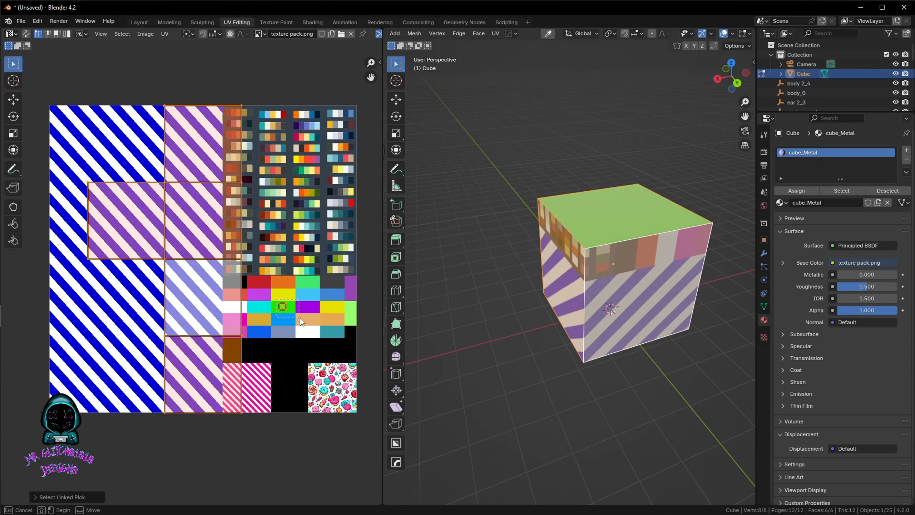
key("ctrl+z")
key("s")
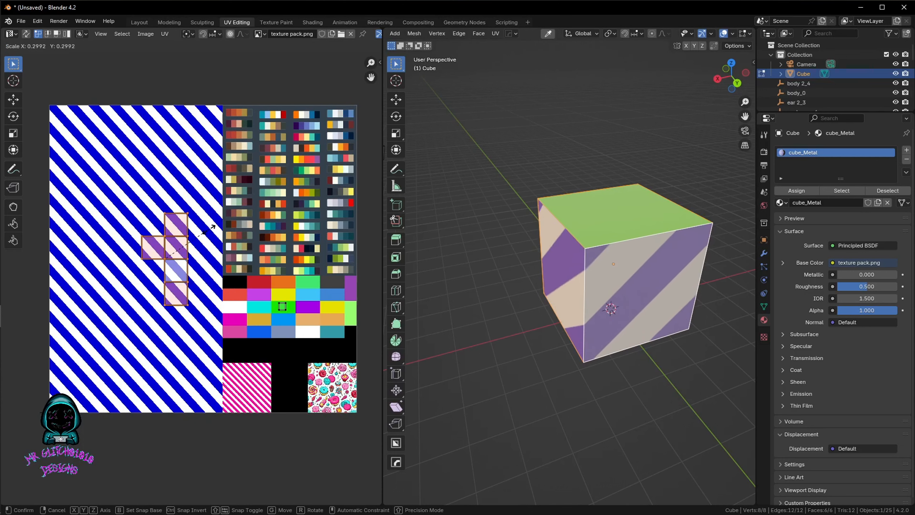
left_click(188, 250)
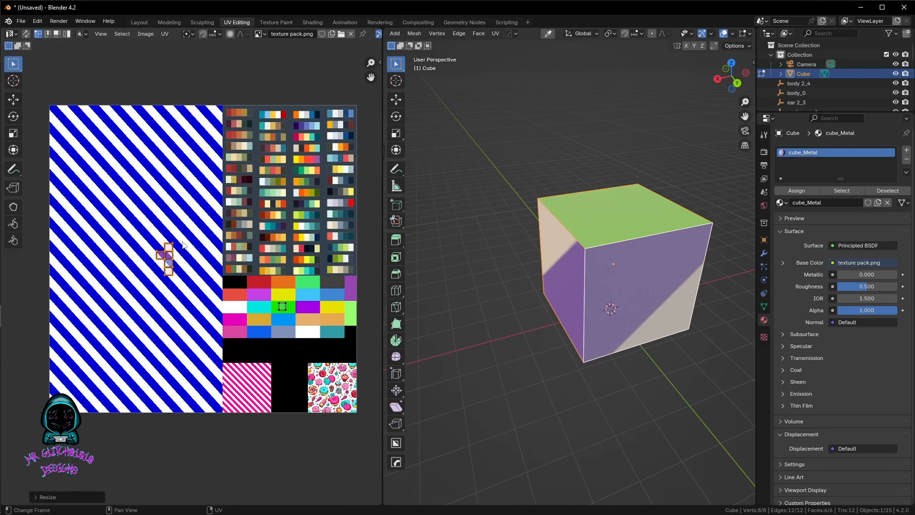
key("g")
left_click(304, 349)
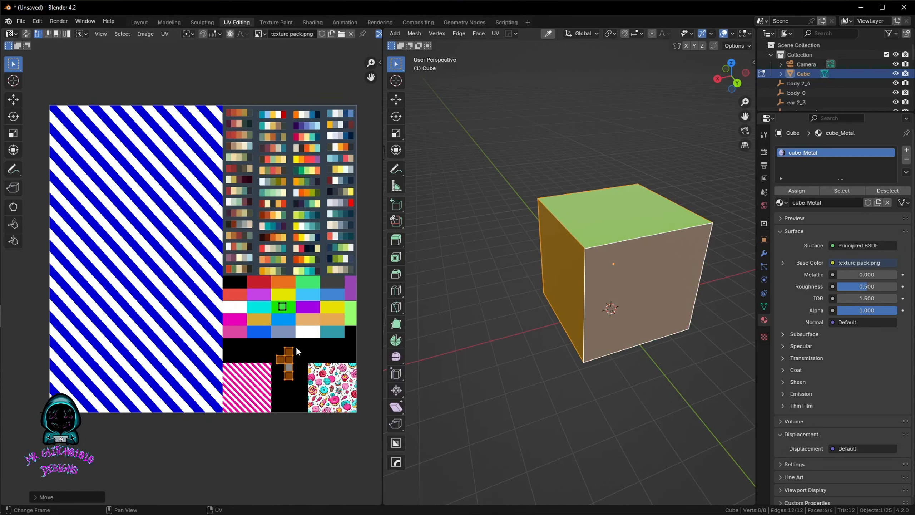
- Move one side face's UVs onto the purple swatch below dark red, and the adjacent side face's UVs onto the yellow swatch
left_click(572, 257)
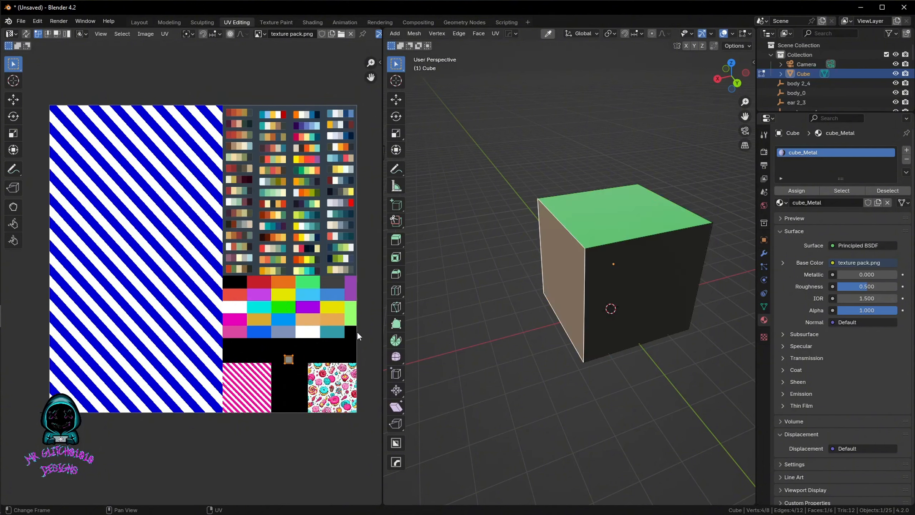
key("g")
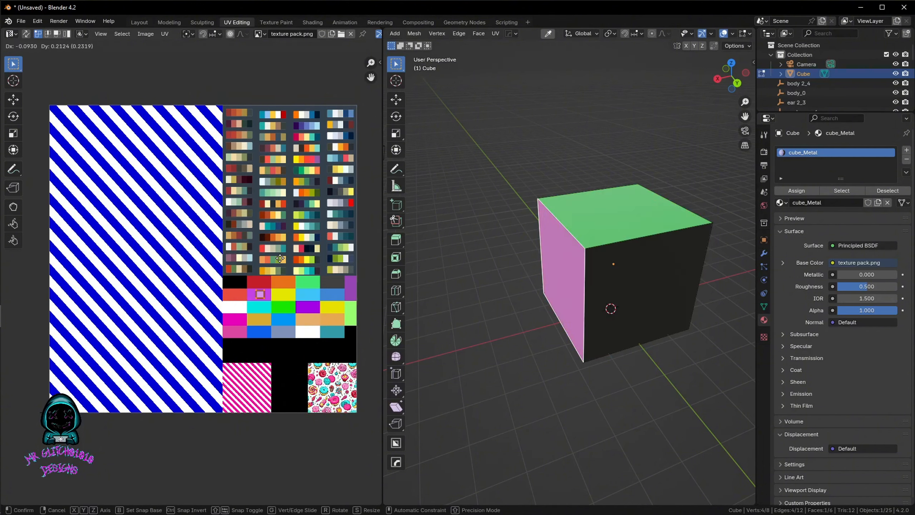
left_click(280, 259)
left_click(685, 297)
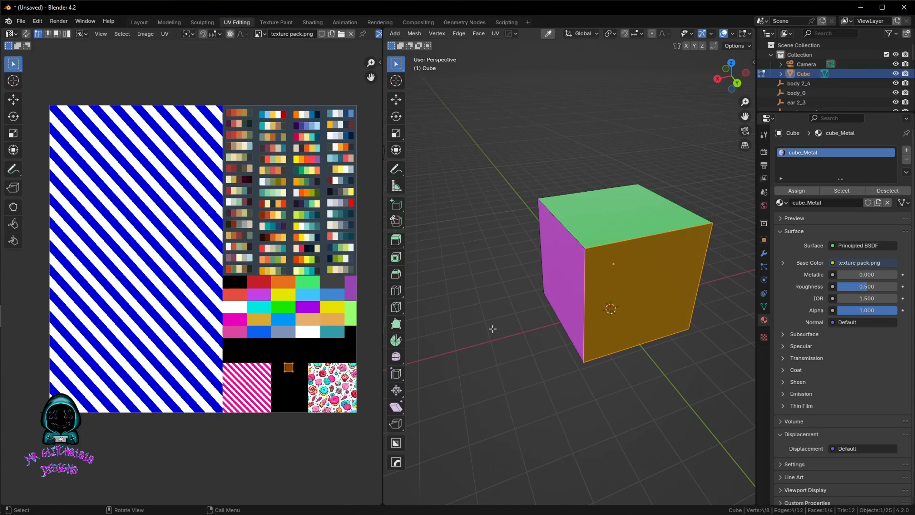
key("g")
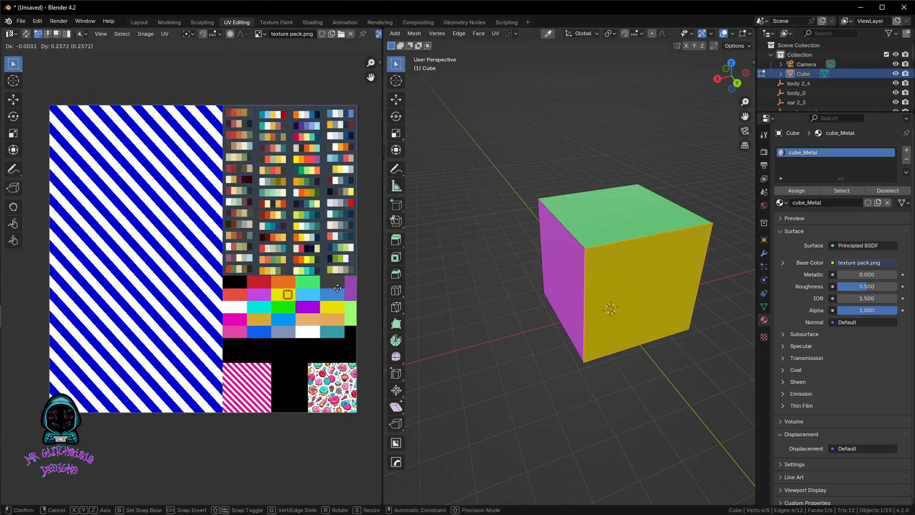
left_click(340, 292)
- Place the UVs of the side face beside the yellow one on the orange swatch, and the last side face's on the red swatch
middle_click_drag(608, 274, 732, 330)
left_click(733, 330)
key("g")
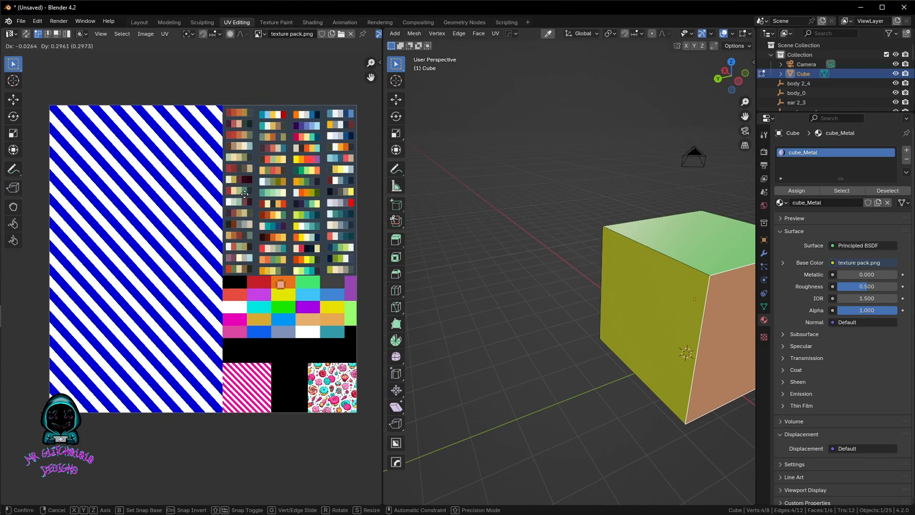
left_click(248, 196)
middle_click_drag(540, 260, 659, 322)
left_click(659, 322)
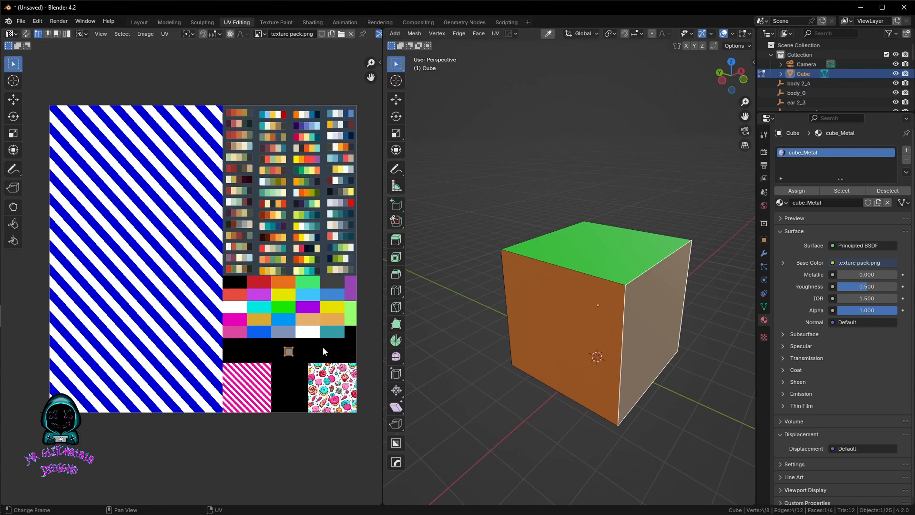
key("g")
left_click(285, 270)
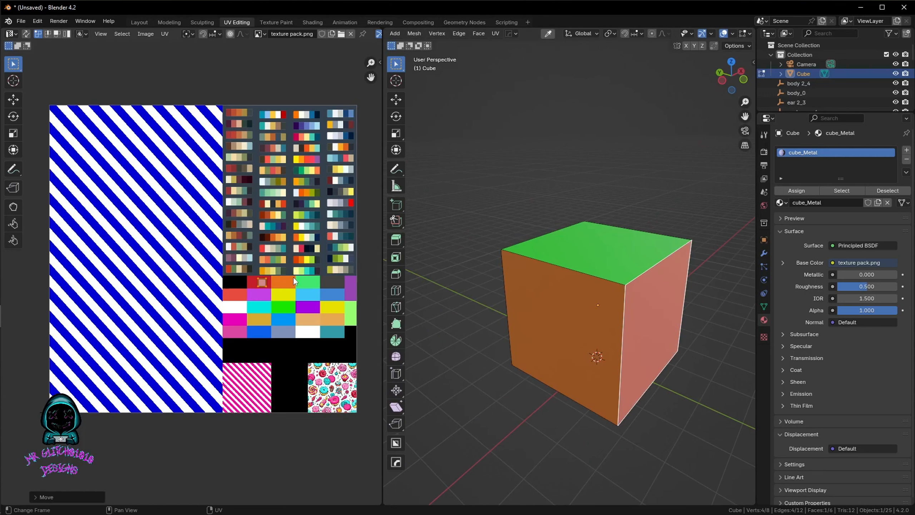
- Select the cube's bottom face and move its UVs onto the cyan swatch
middle_click_drag(555, 252, 573, 386)
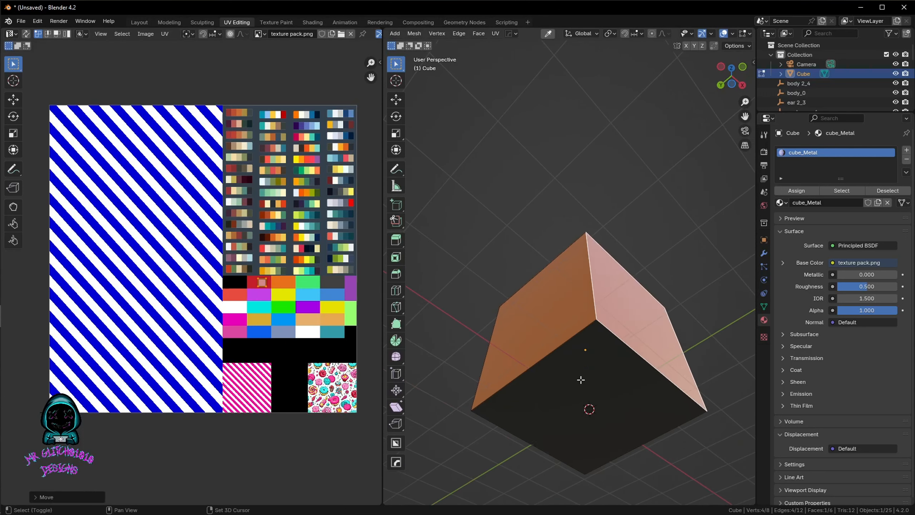
left_click(570, 389)
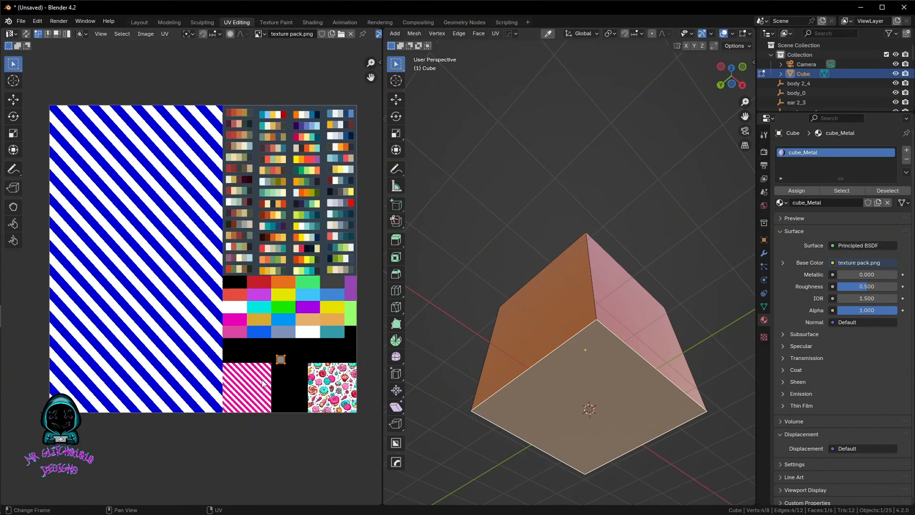
key("g")
left_click(245, 331)
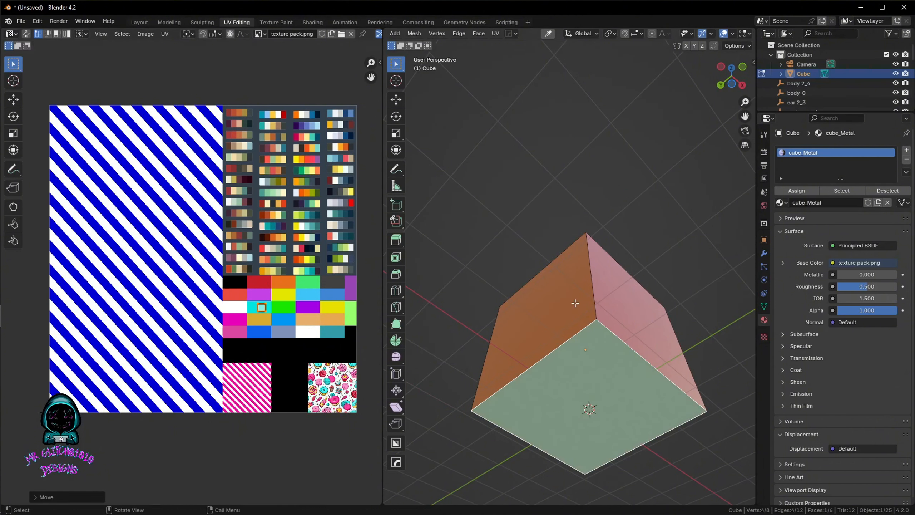
- Return the cube to Object Mode and view its coloured faces in the Layout workspace
key("Tab")
left_click(570, 257)
middle_click_drag(576, 275, 566, 310)
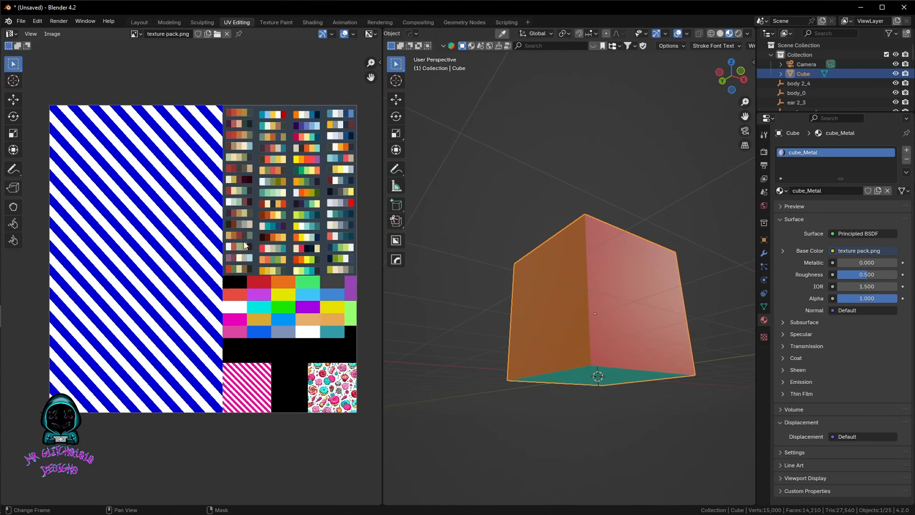
left_click(145, 22)
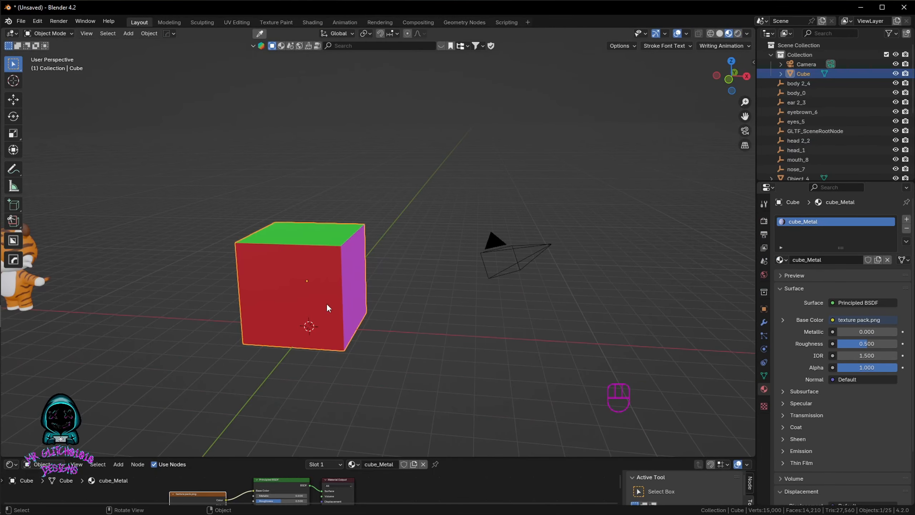
middle_click_drag(326, 303, 371, 272)
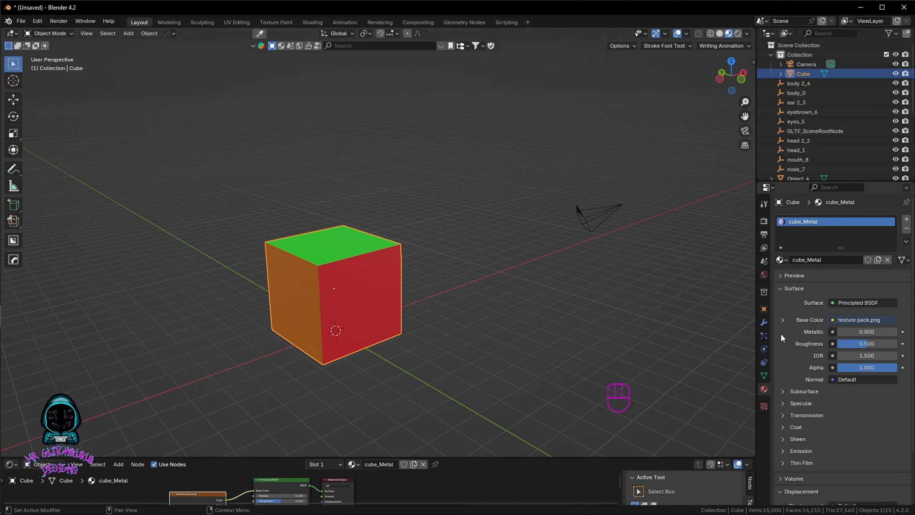
- Set the cube_Metal material's Metallic to 1.000 and Roughness to 0.000, and inspect the reflective cube
left_click(859, 332)
mouse_move(859, 332)
left_mouse_down()
mouse_move(879, 333)
mouse_move(839, 346)
left_mouse_up()
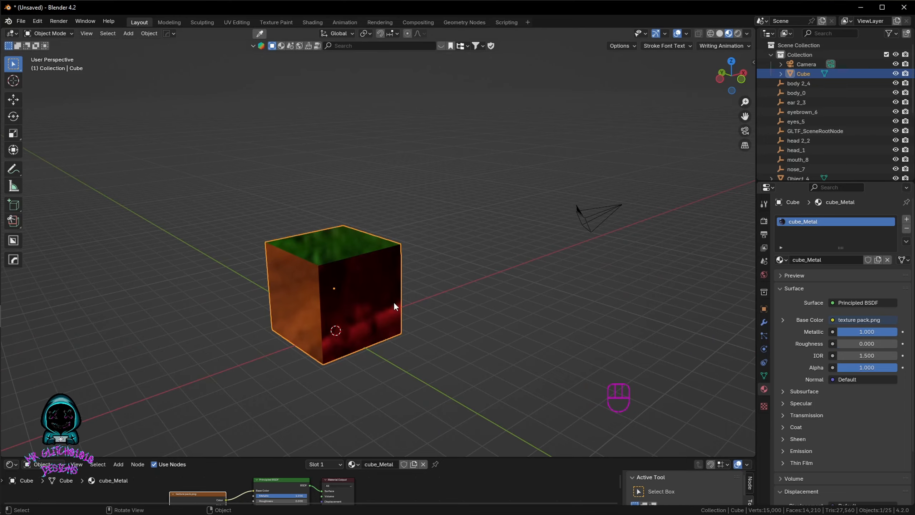
middle_click_drag(394, 307, 343, 309)
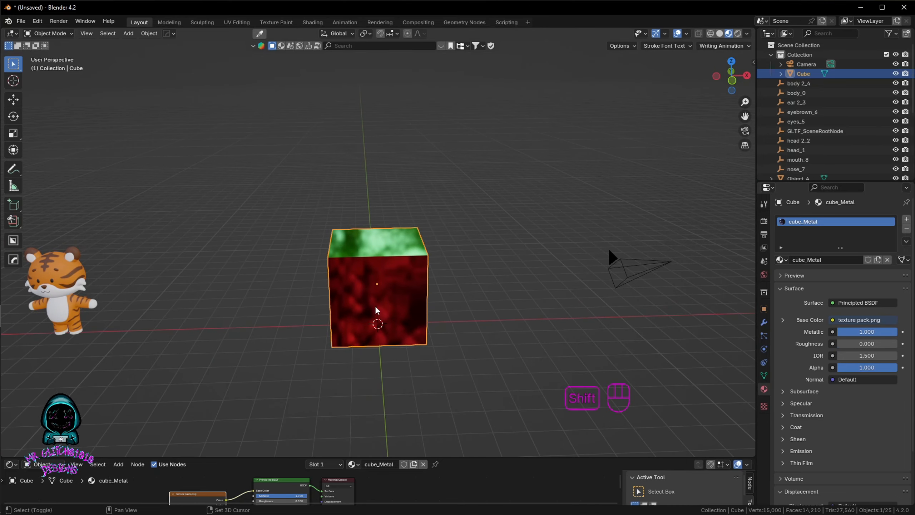
middle_click_drag(378, 316, 374, 325)
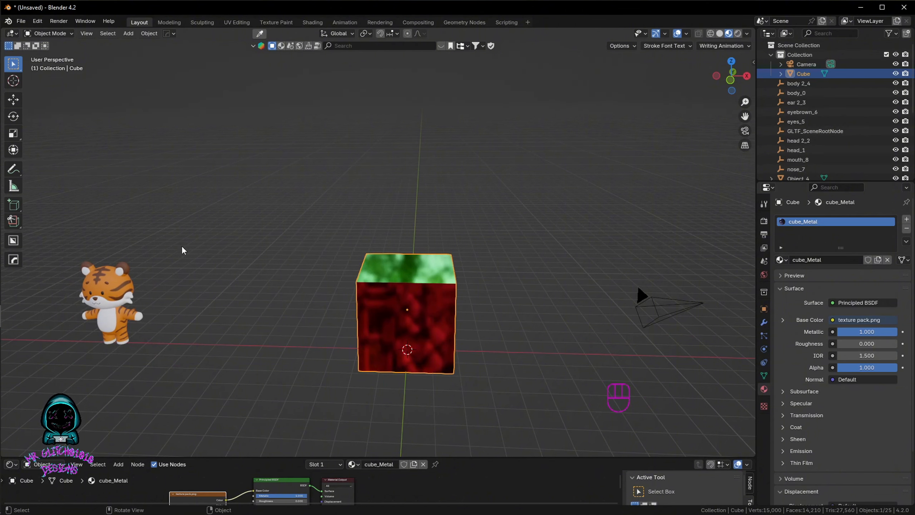
- Start saving a copy of the texture pack image from UV Editing and browse to E:\horizon worlds vid assets\tiger_character
left_click(235, 23)
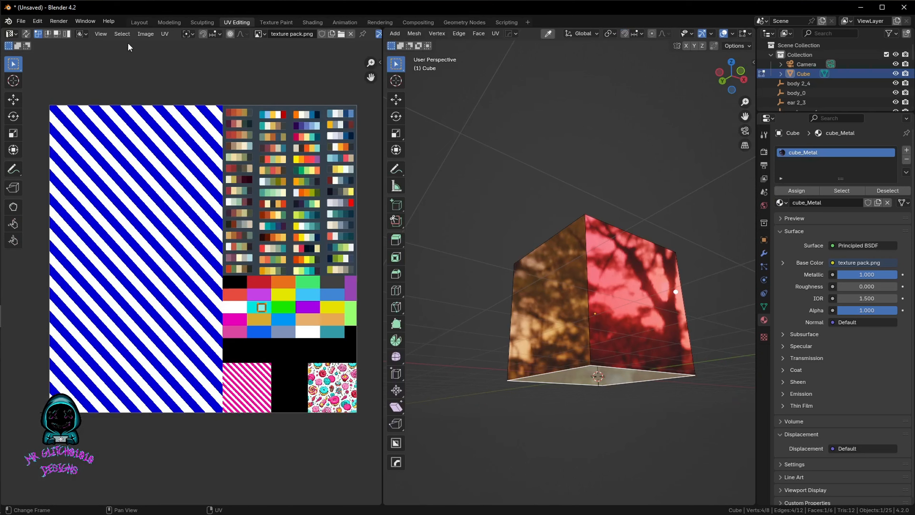
left_click(145, 34)
left_click(159, 141)
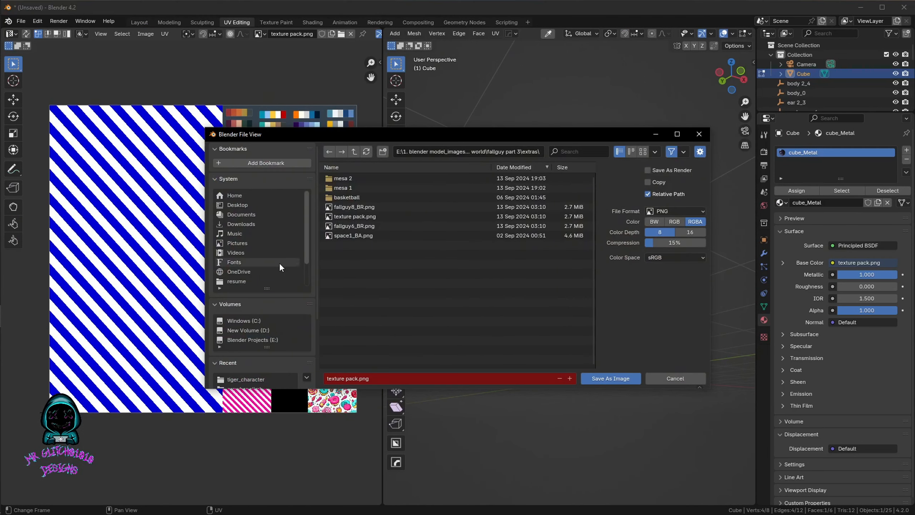
left_click(255, 339)
scroll(352, 296, "down", 5)
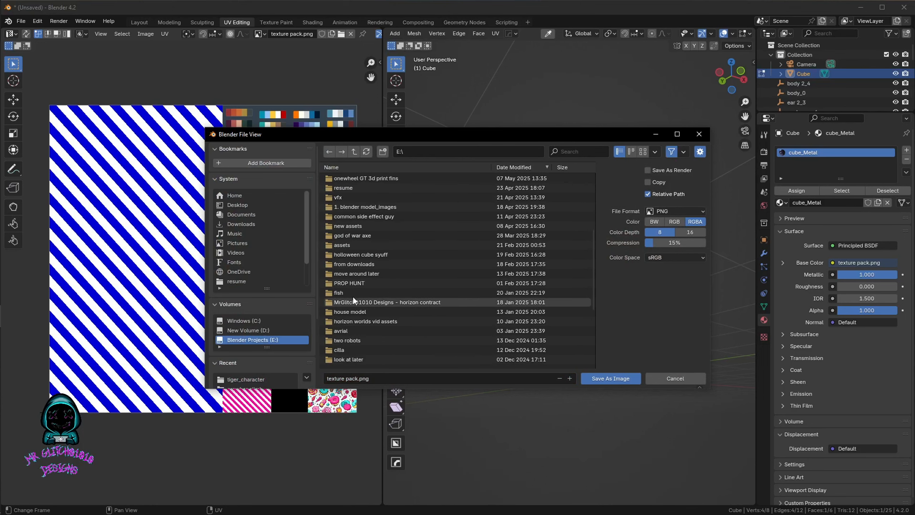
left_click(364, 302)
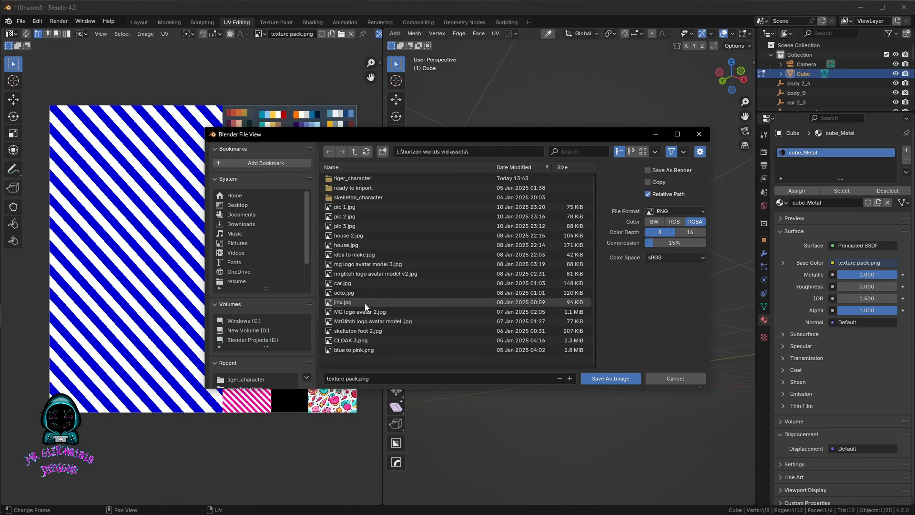
double_click(353, 178)
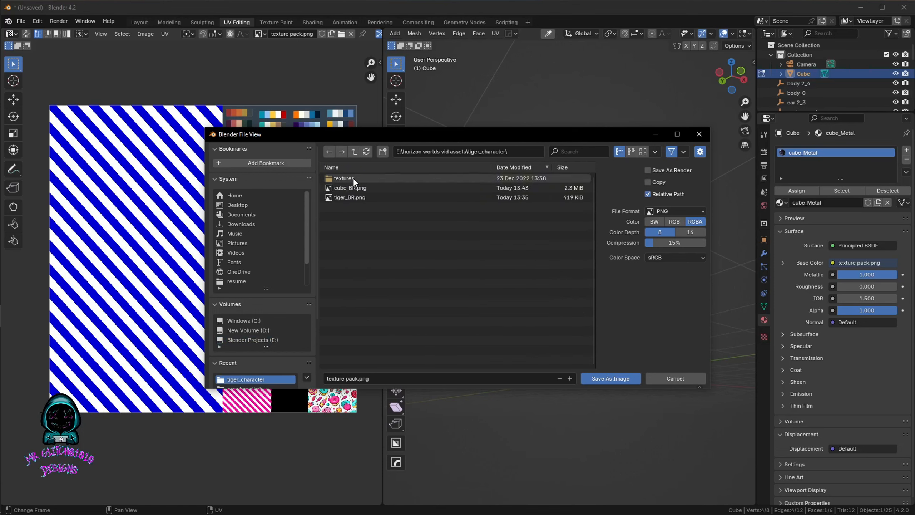
- Name the image file cube_BR with RGB color, and cancel the save
left_click(361, 378)
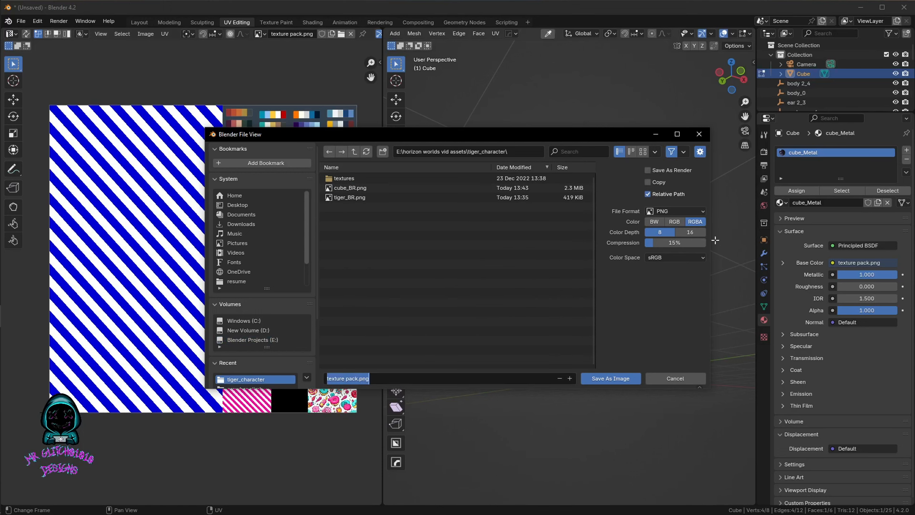
type("cube_BR")
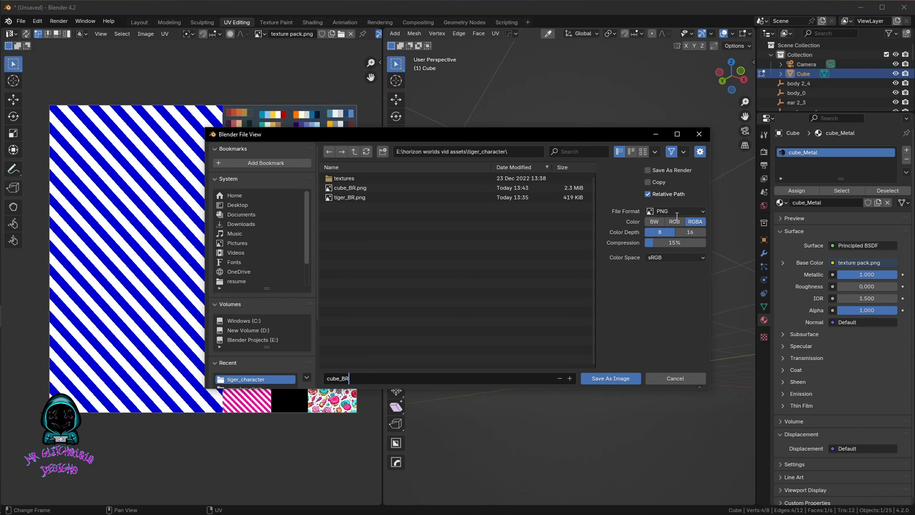
key("Return")
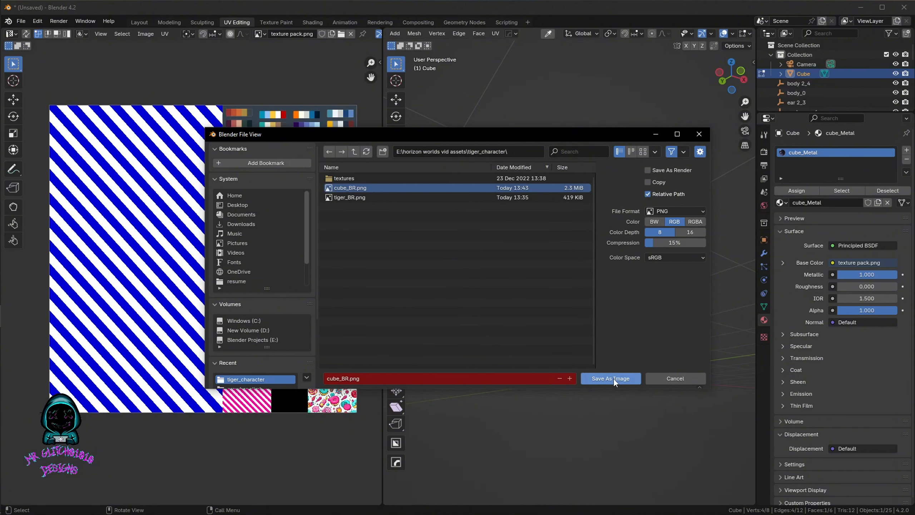
left_click(675, 378)
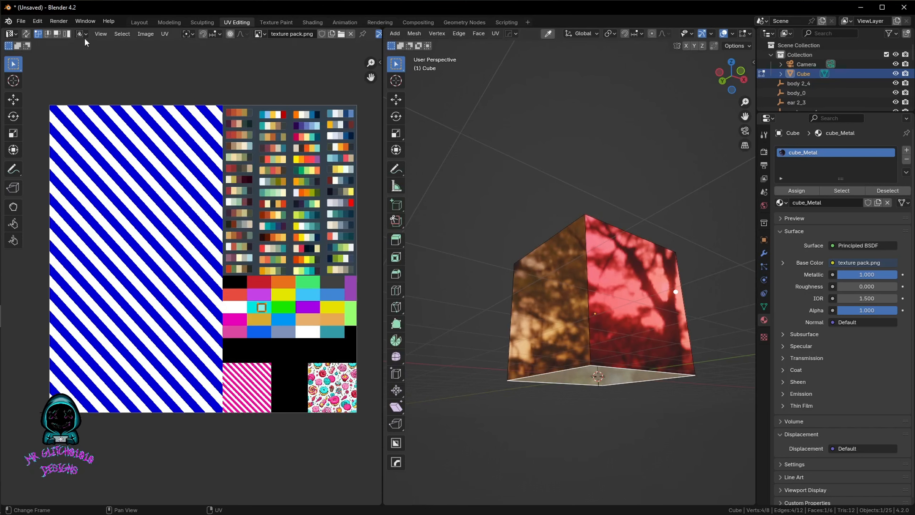
- Return to the Layout workspace and start an FBX export of the cube
left_click(139, 22)
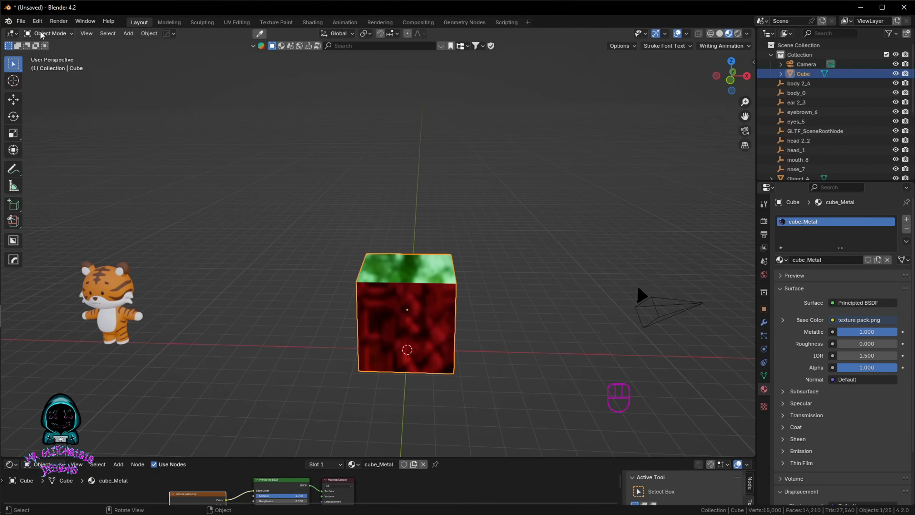
left_click(21, 21)
mouse_move(65, 166)
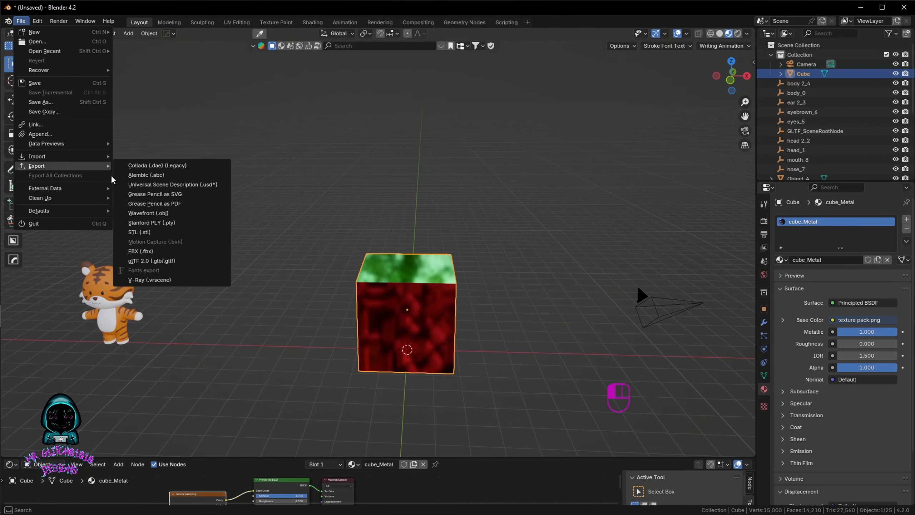
left_click(152, 251)
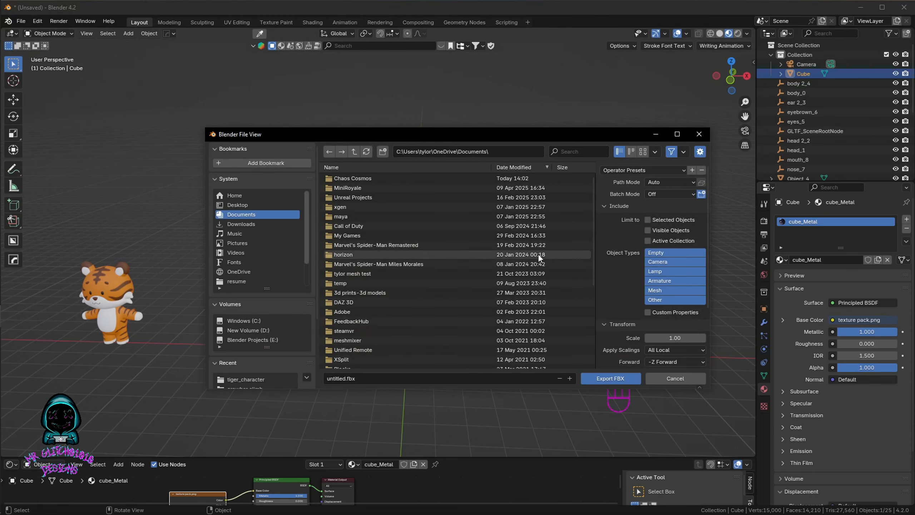
- Limit the FBX export to selected objects, set the forward axis to Z Forward, and cancel the export
left_click(648, 218)
scroll(631, 250, "down", 4)
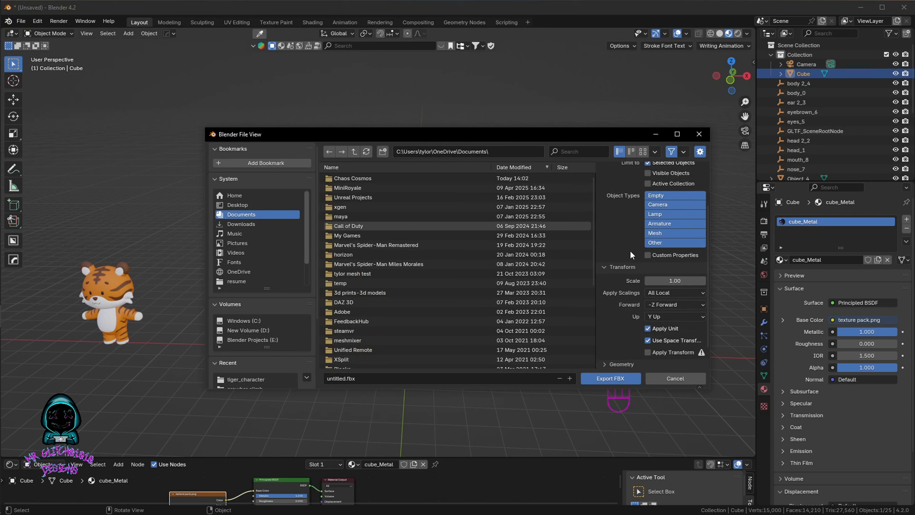
left_click(664, 303)
left_click(664, 335)
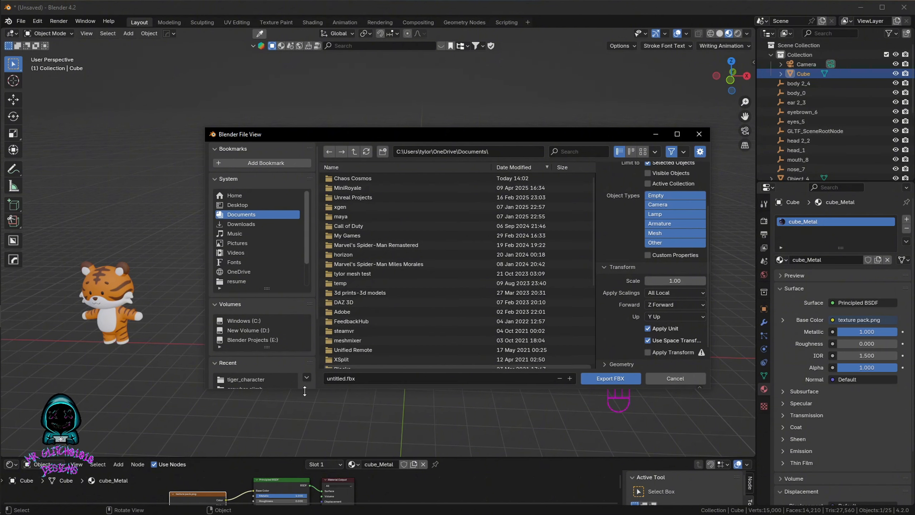
left_click(677, 379)
middle_click_drag(459, 267, 529, 216)
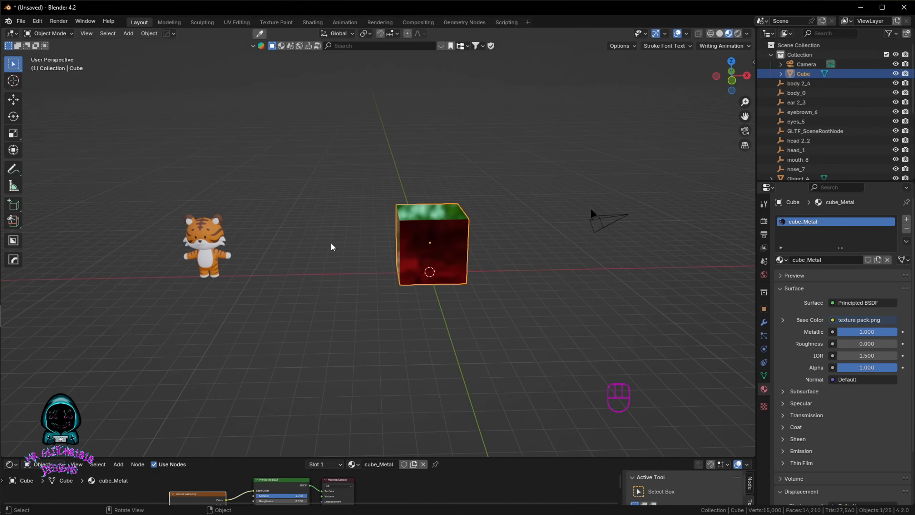
mouse_move(388, 245)
middle_mouse_down()
mouse_move(347, 251)
mouse_move(384, 258)
middle_mouse_up()
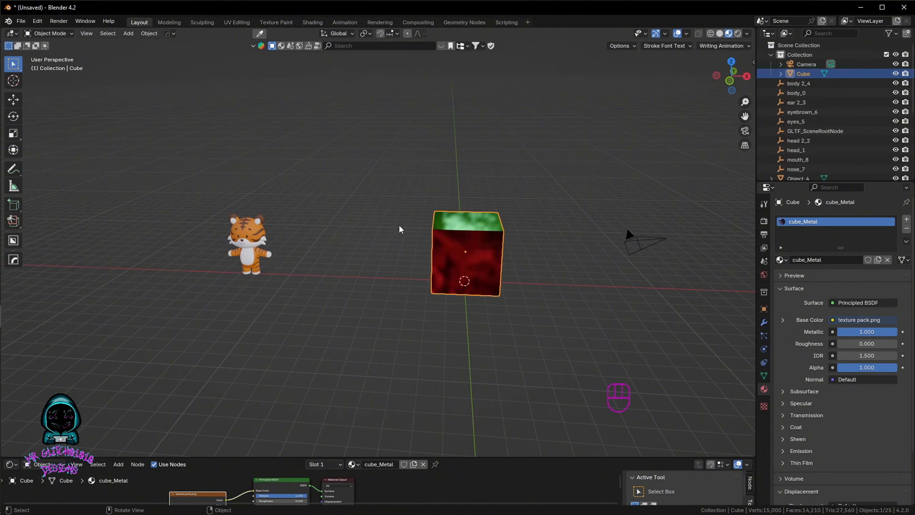
middle_click_drag(448, 224, 380, 240, "shift")
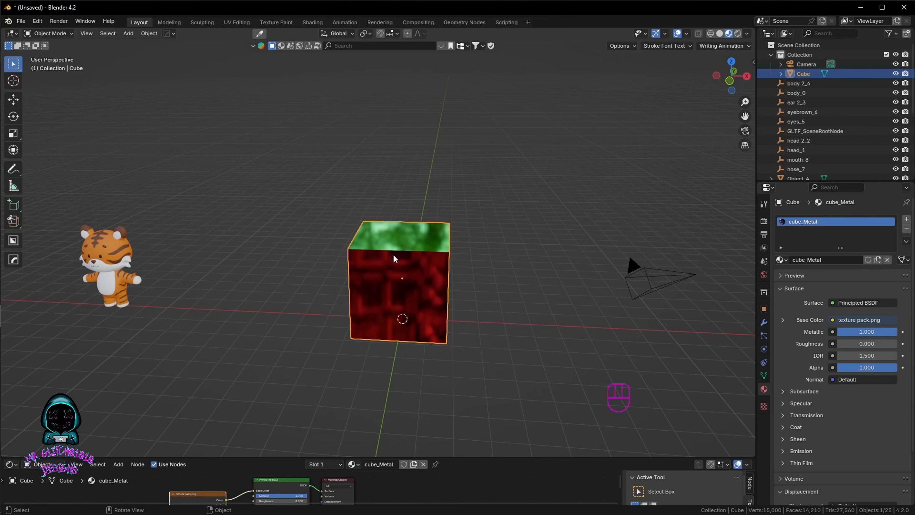
scroll(394, 259, "down", 1)
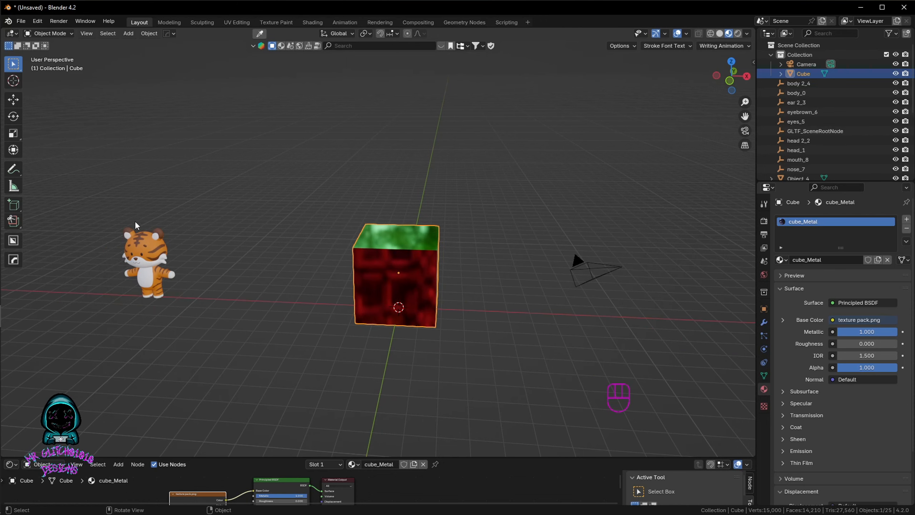
middle_click_drag(181, 273, 499, 252, "shift")
scroll(286, 256, "up", 4)
middle_click_drag(499, 252, 438, 258)
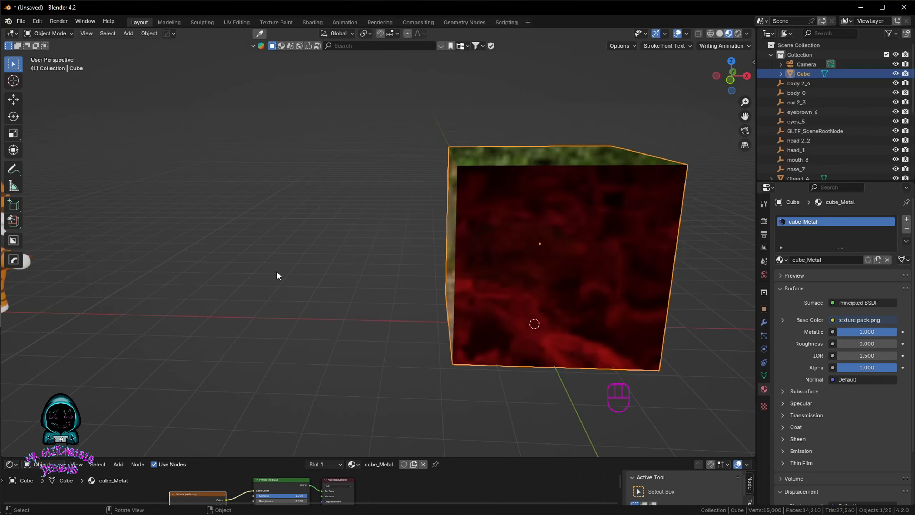
scroll(276, 270, "down", 5)
middle_click_drag(329, 271, 311, 294, "shift")
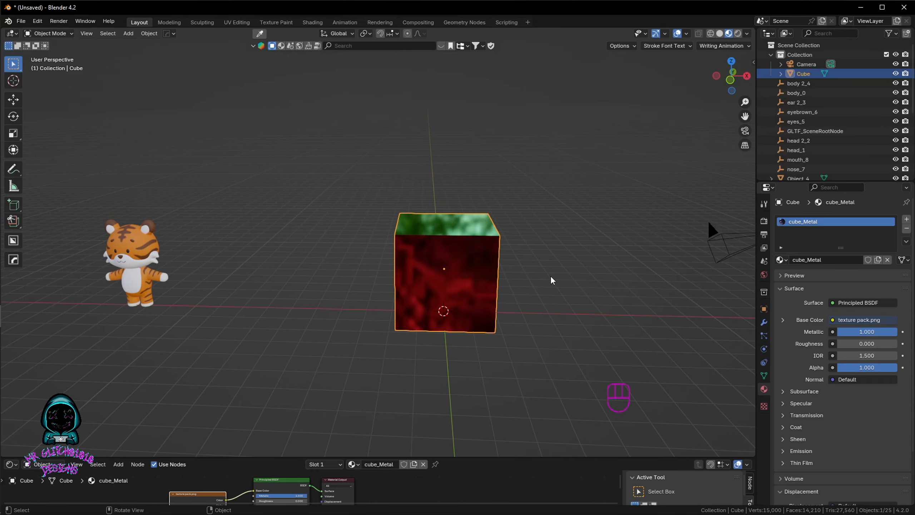